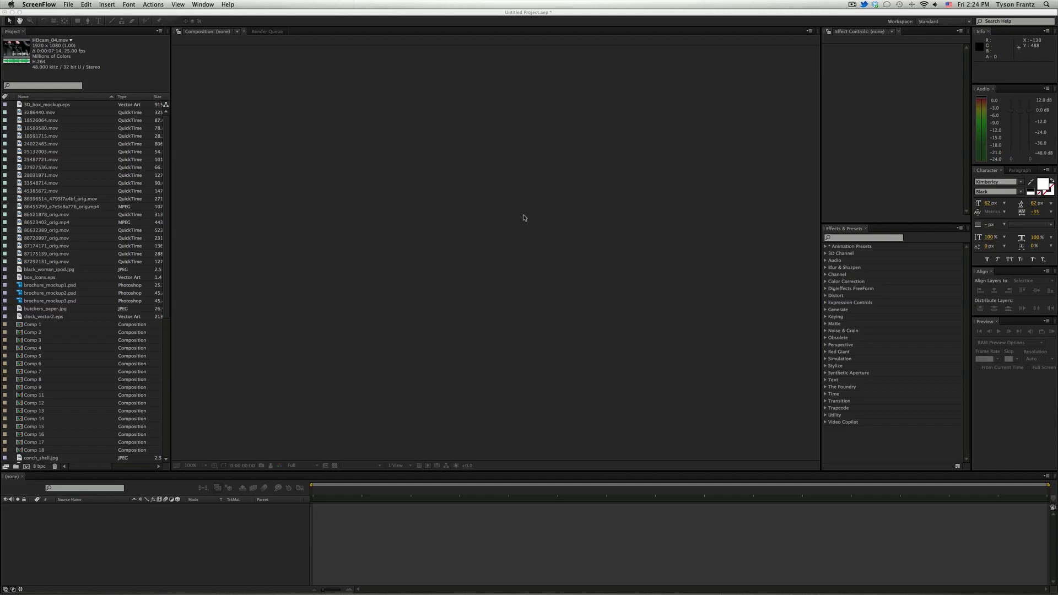
# - Examine the full list of unsorted footage, graphics and compositions in the project
pyautogui.click(166, 302)
pyautogui.moveTo(167, 302); pyautogui.dragTo(169, 385)
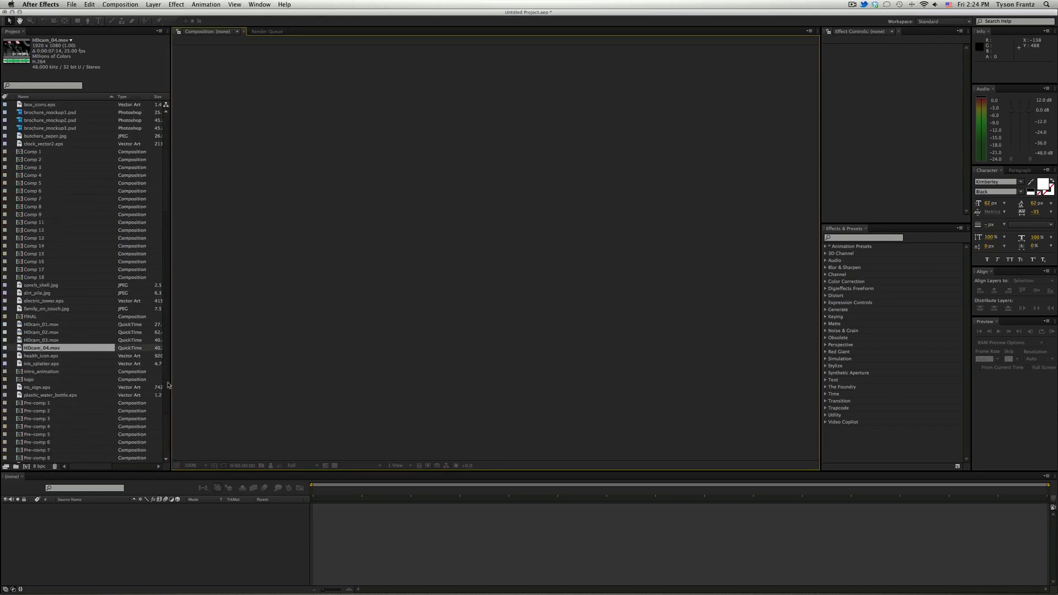
pyautogui.scroll(-2, 168, 385)
pyautogui.scroll(-2, 170, 320)
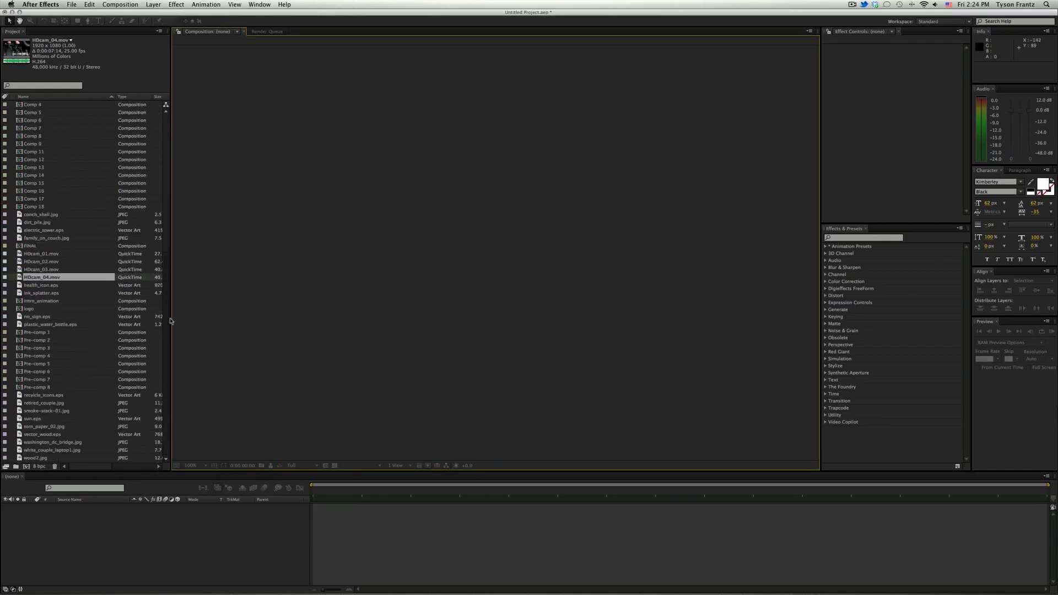
pyautogui.moveTo(170, 321); pyautogui.dragTo(164, 140)
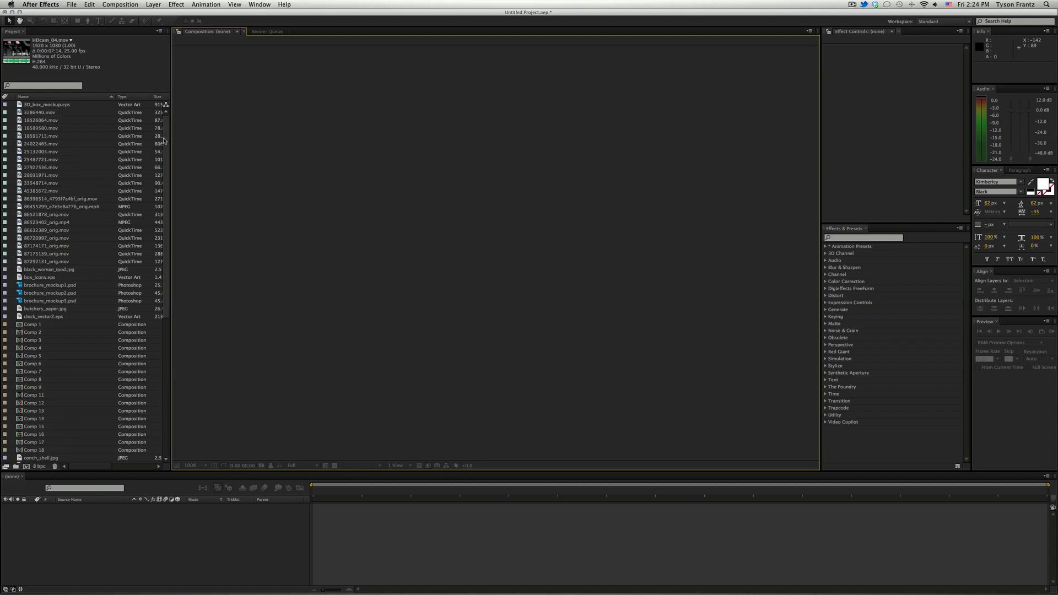
pyautogui.click(138, 73)
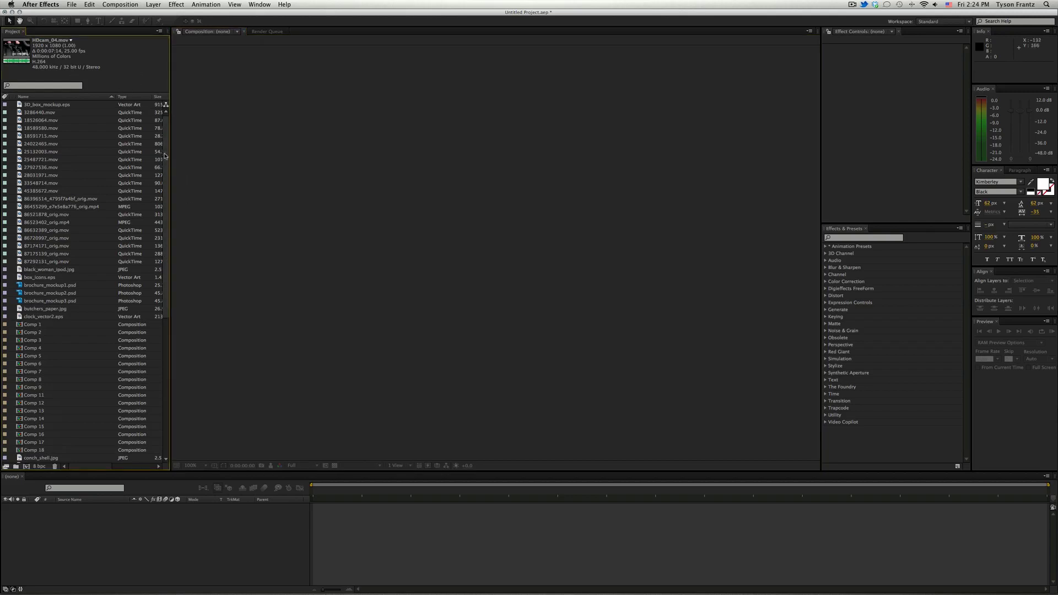
pyautogui.scroll(-3, 164, 156)
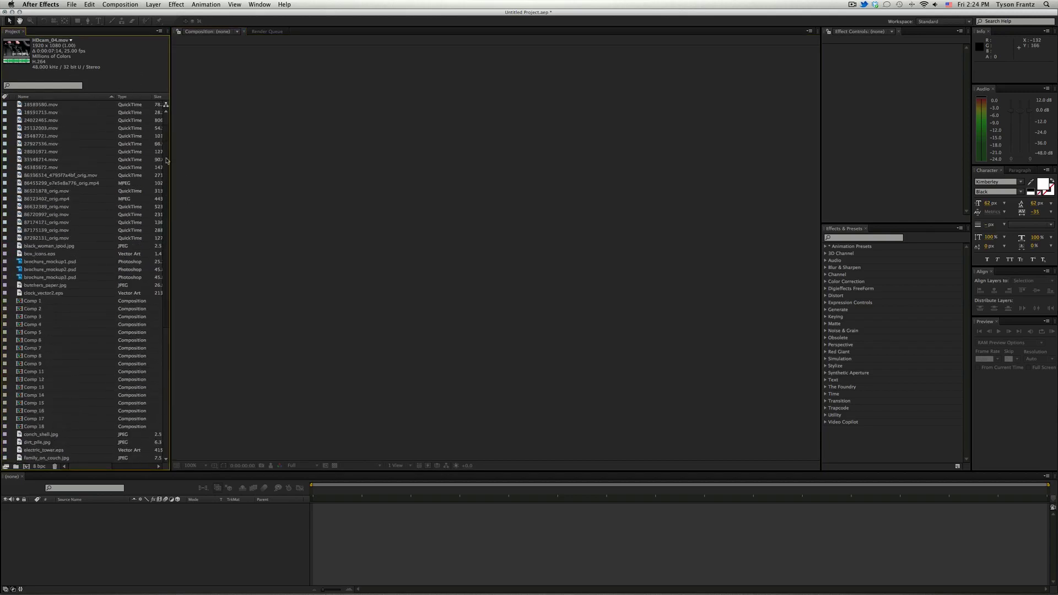
pyautogui.moveTo(166, 159); pyautogui.dragTo(166, 141)
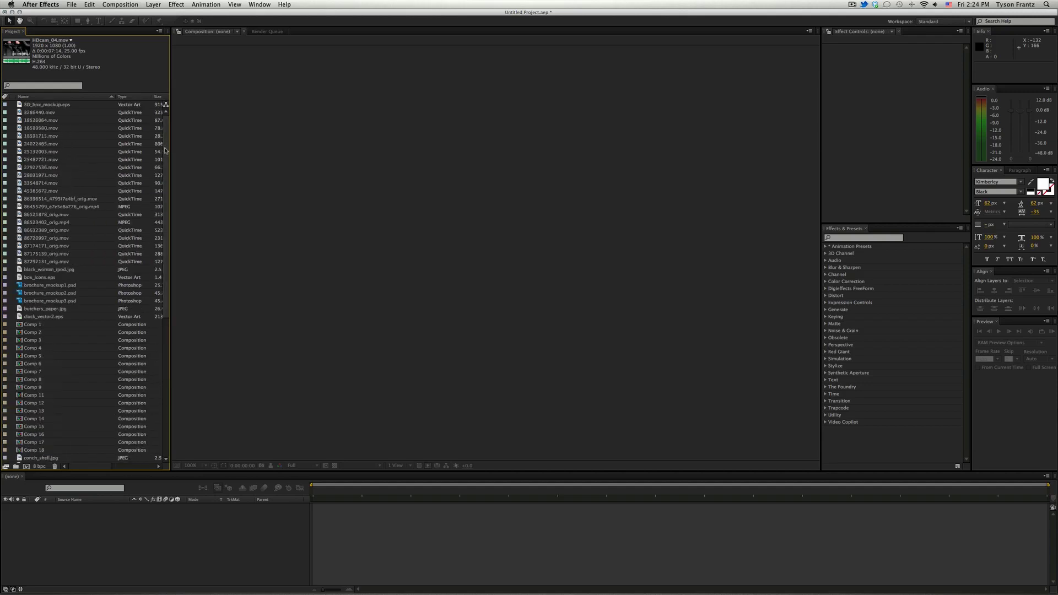
# - Widen the project item list to show durations and file paths, and inspect Comp 5 and Comp 13
pyautogui.moveTo(166, 141); pyautogui.dragTo(243, 198)
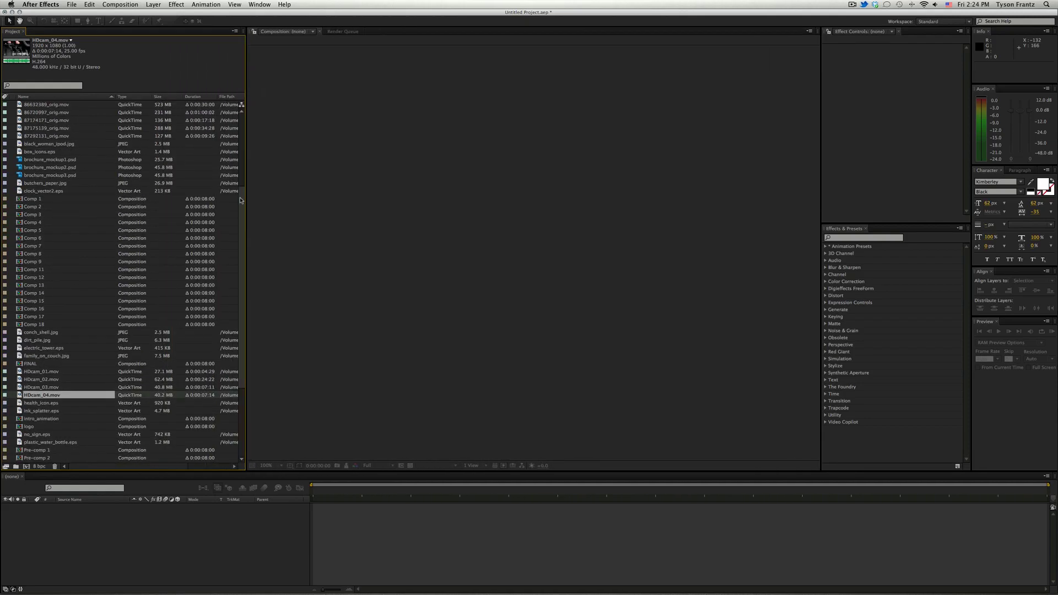
pyautogui.scroll(-5, 240, 281)
pyautogui.scroll(4, 240, 278)
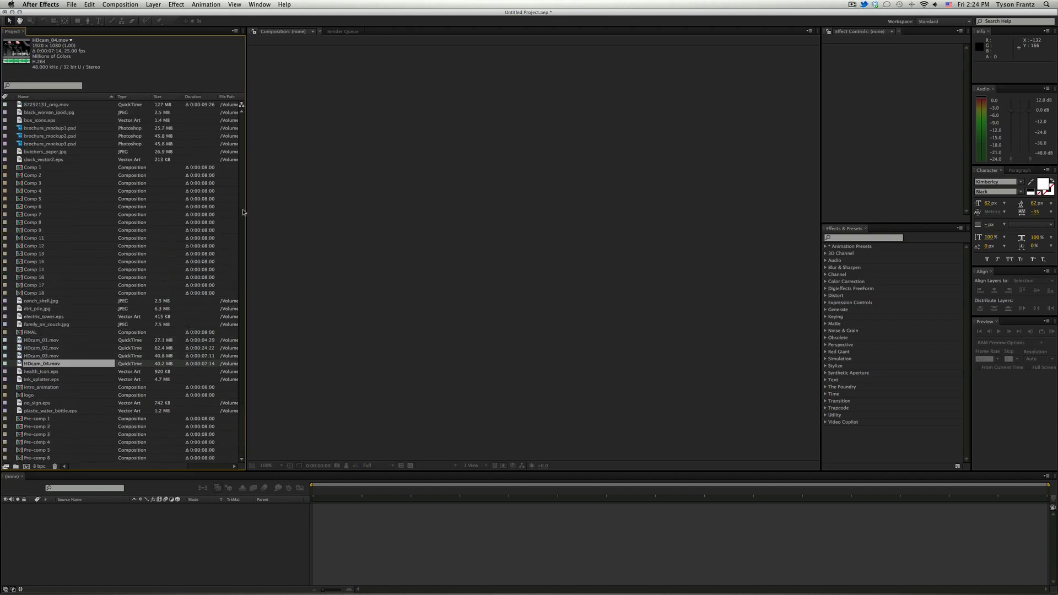
pyautogui.click(33, 185)
pyautogui.click(35, 198)
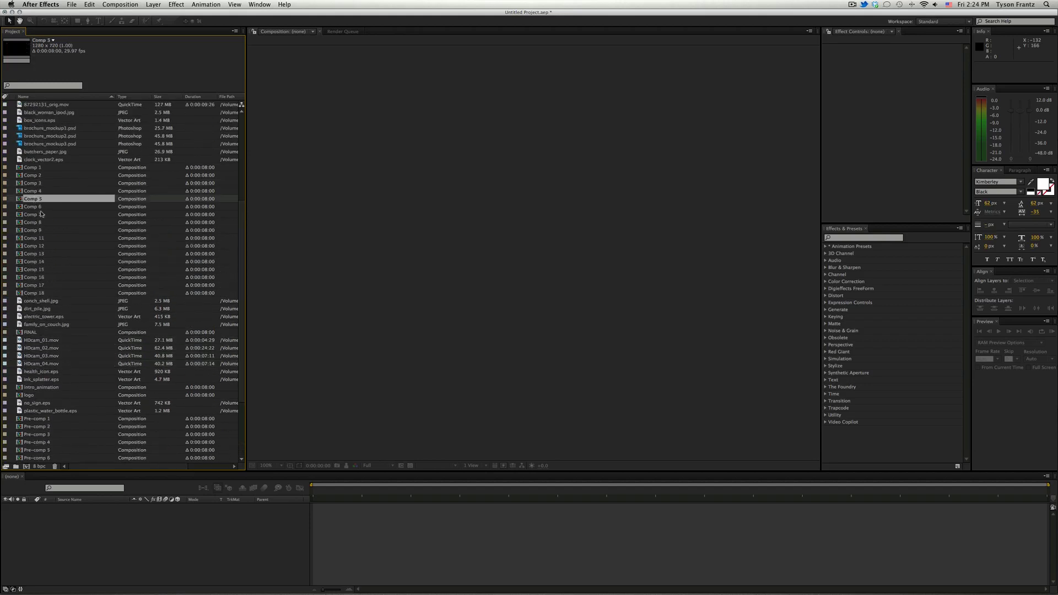
pyautogui.click(42, 185)
pyautogui.click(52, 256)
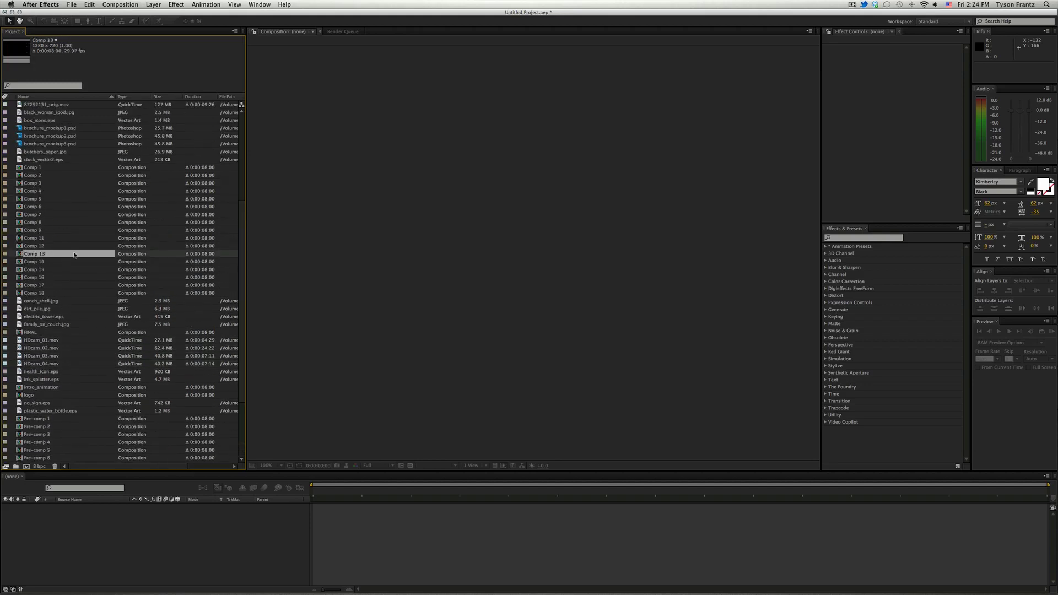
pyautogui.scroll(7, 241, 227)
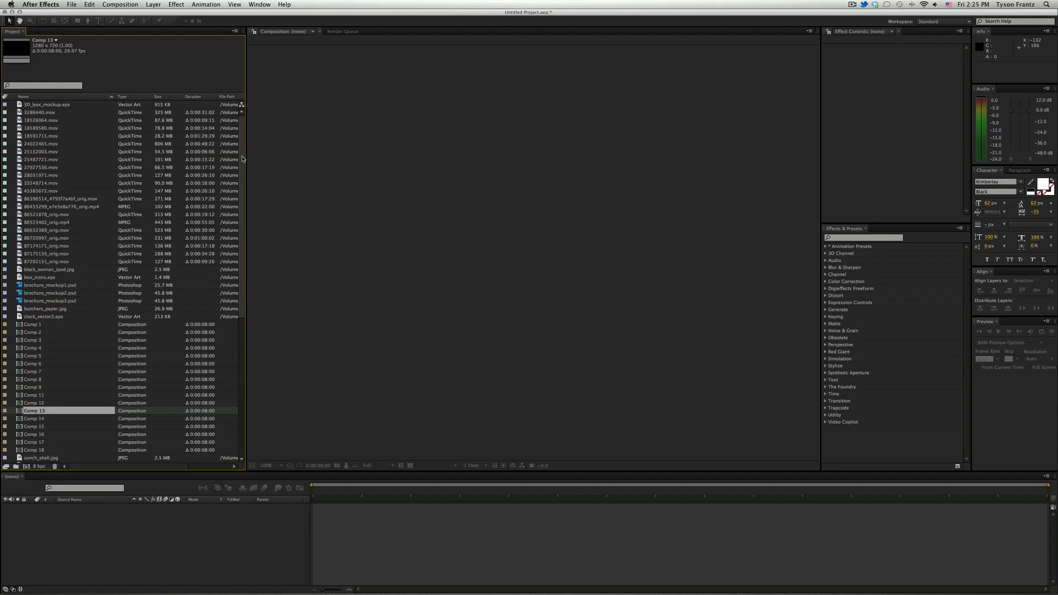
# - Look over the project items again and inspect Comp 14, Comp 13 and Comp 12
pyautogui.scroll(-2, 243, 160)
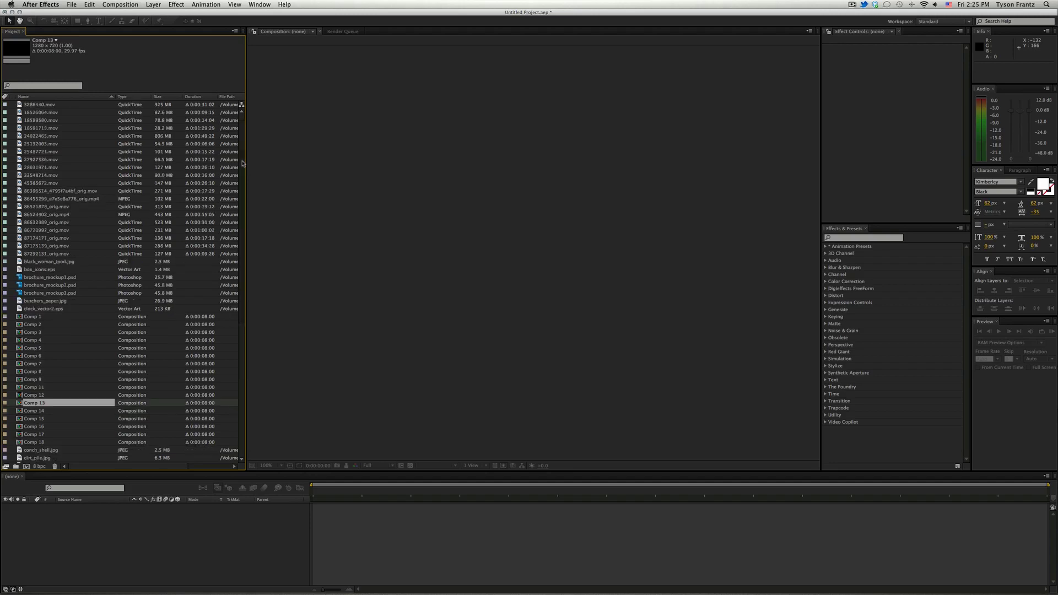
pyautogui.scroll(2, 243, 164)
pyautogui.scroll(-3, 242, 166)
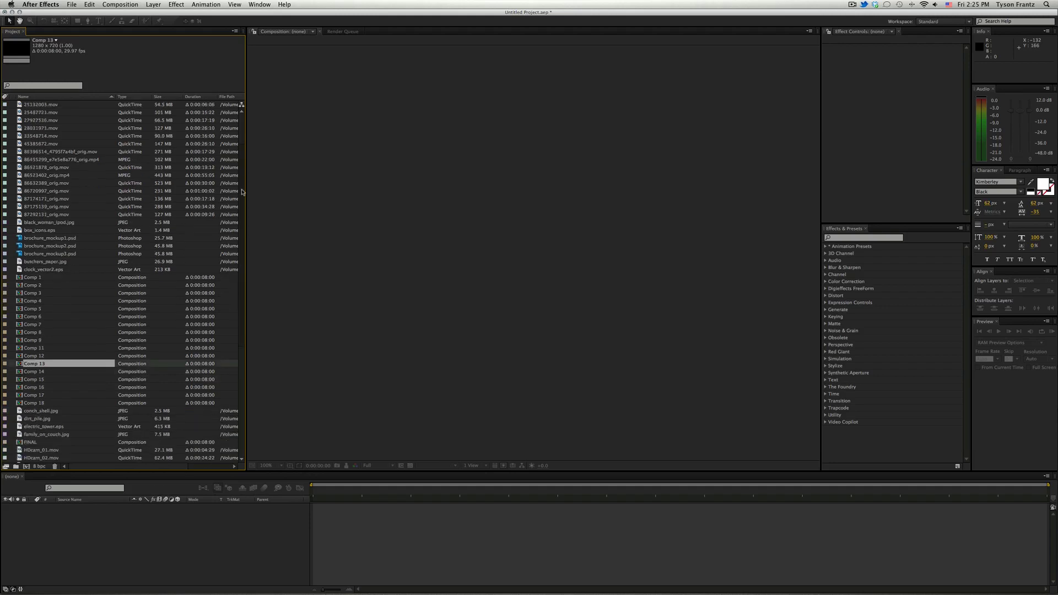
pyautogui.scroll(3, 240, 157)
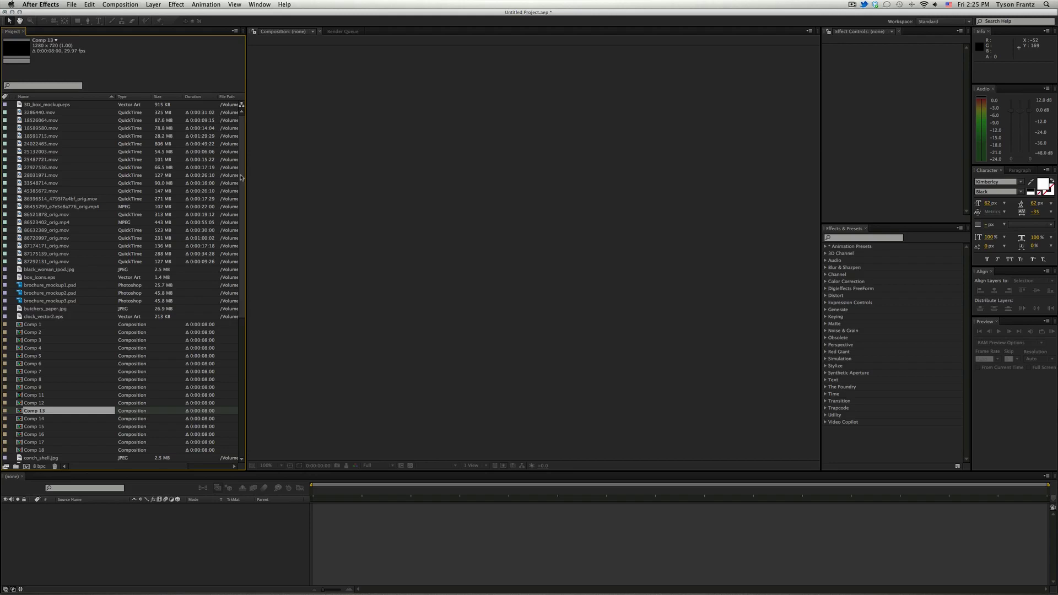
pyautogui.scroll(-4, 103, 302)
pyautogui.click(43, 334)
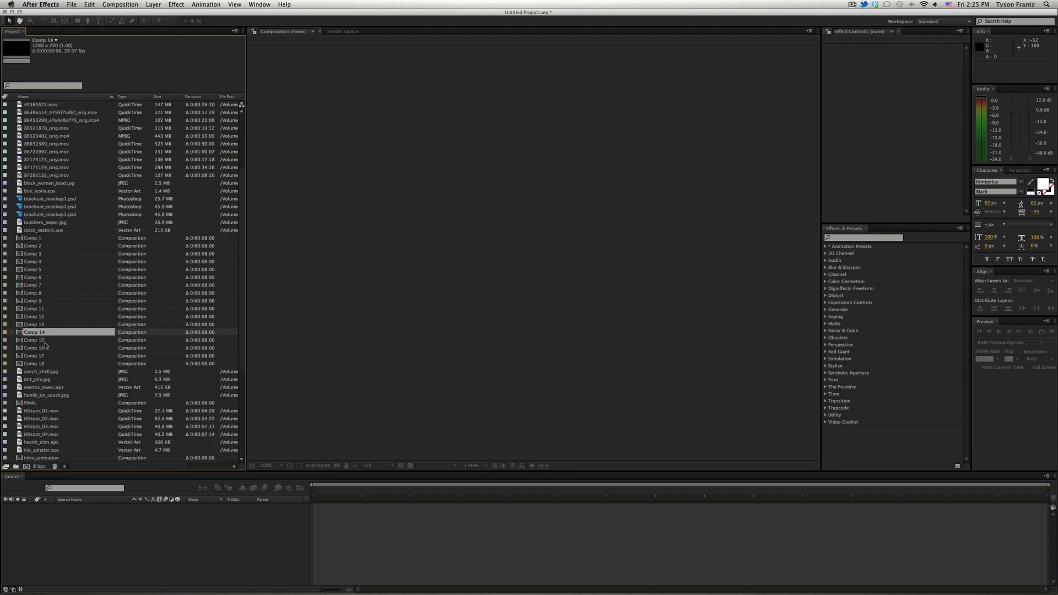
pyautogui.click(43, 325)
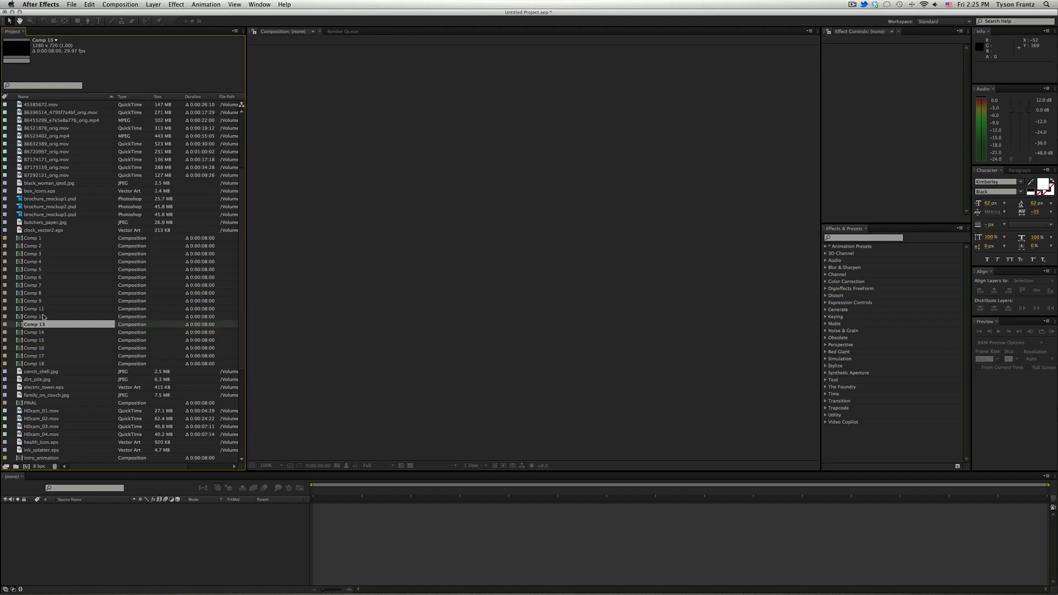
pyautogui.click(43, 316)
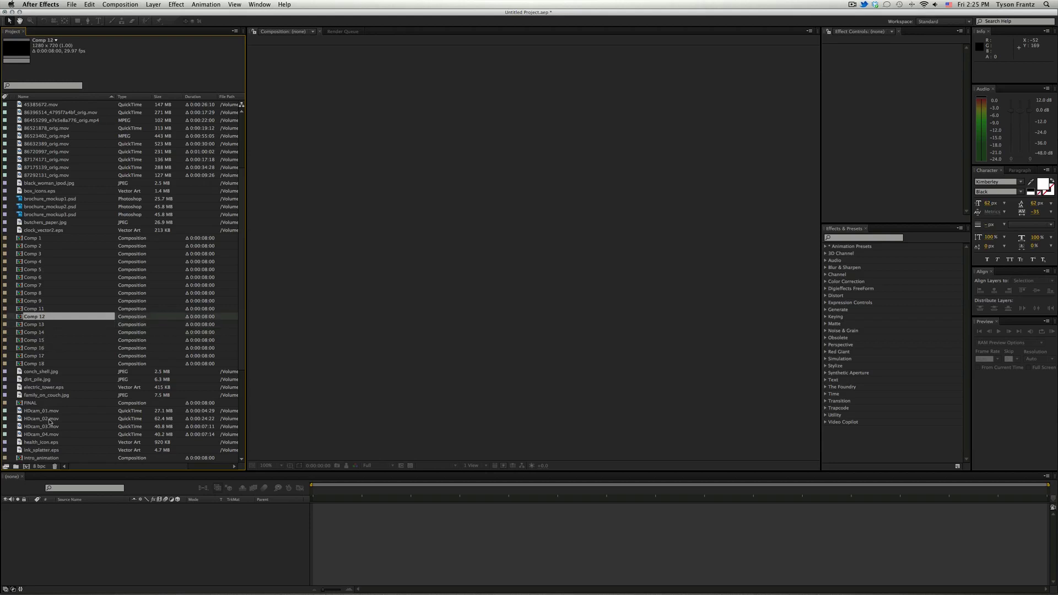
# - Look through the remaining project items and inspect the details of Comp 14, Comp 9 and Comp 6
pyautogui.scroll(-5, 47, 396)
pyautogui.scroll(4, 33, 328)
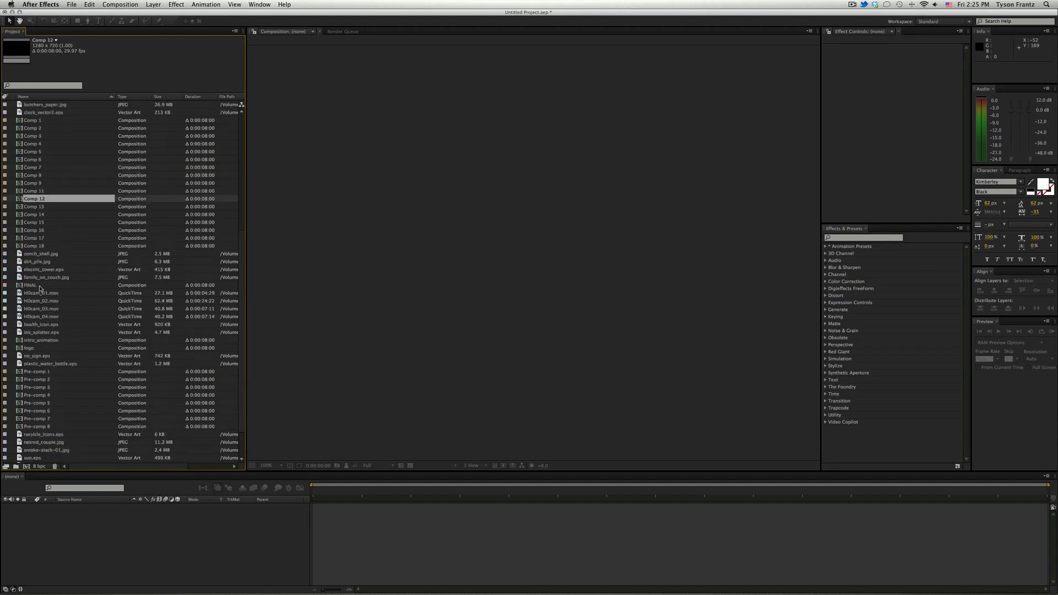
pyautogui.click(60, 350)
pyautogui.click(42, 277)
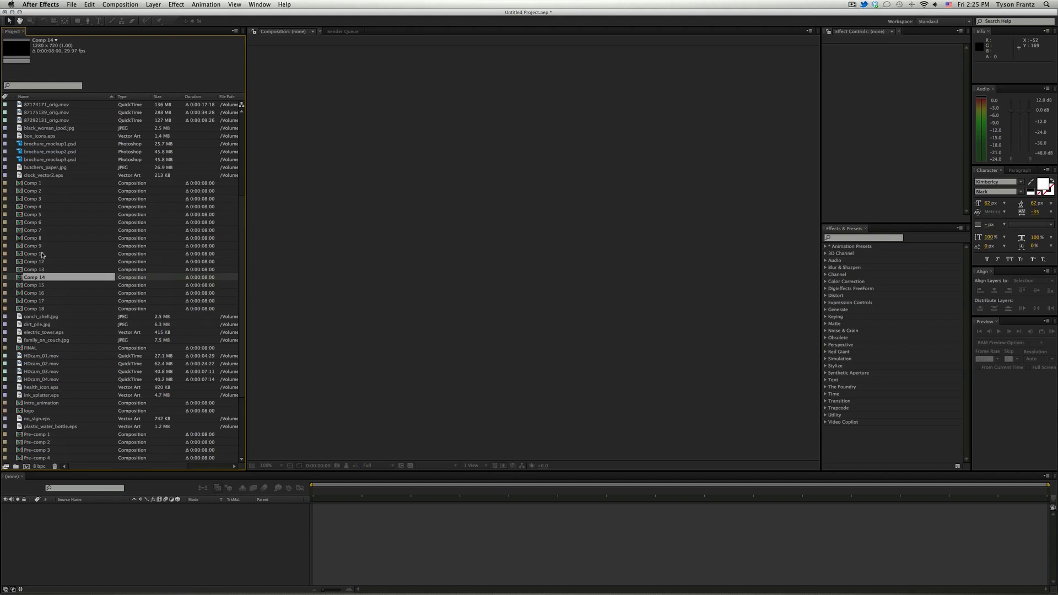
pyautogui.scroll(5, 50, 258)
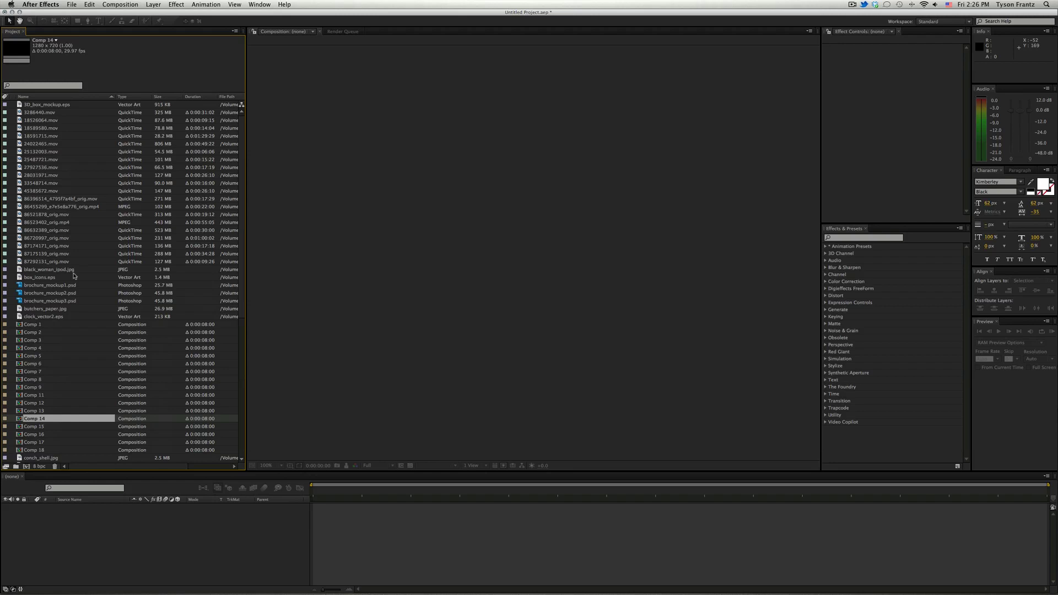
pyautogui.scroll(-7, 38, 349)
pyautogui.click(36, 215)
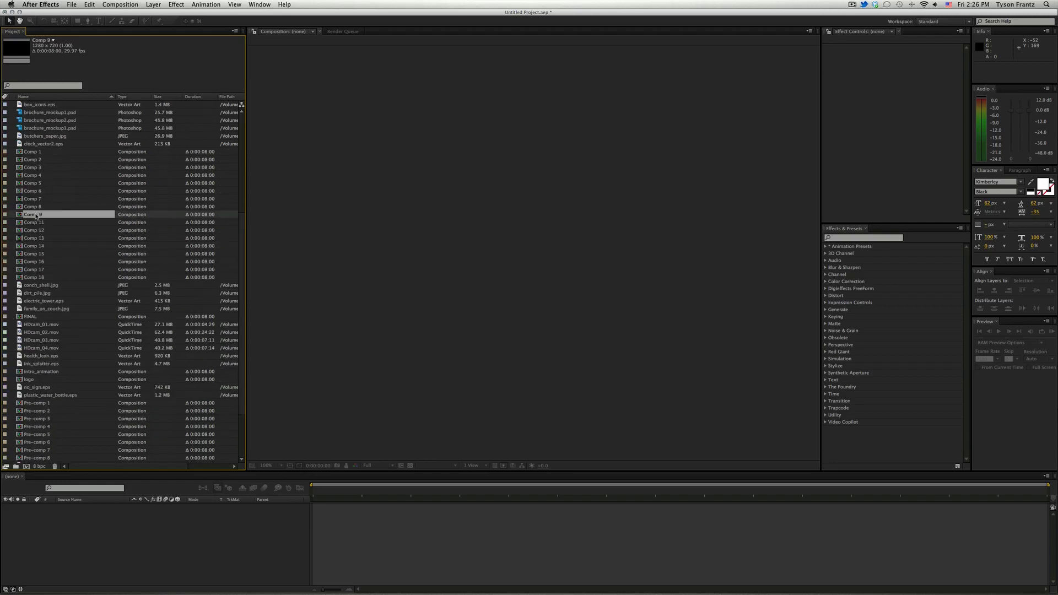
pyautogui.click(33, 191)
pyautogui.scroll(7, 56, 269)
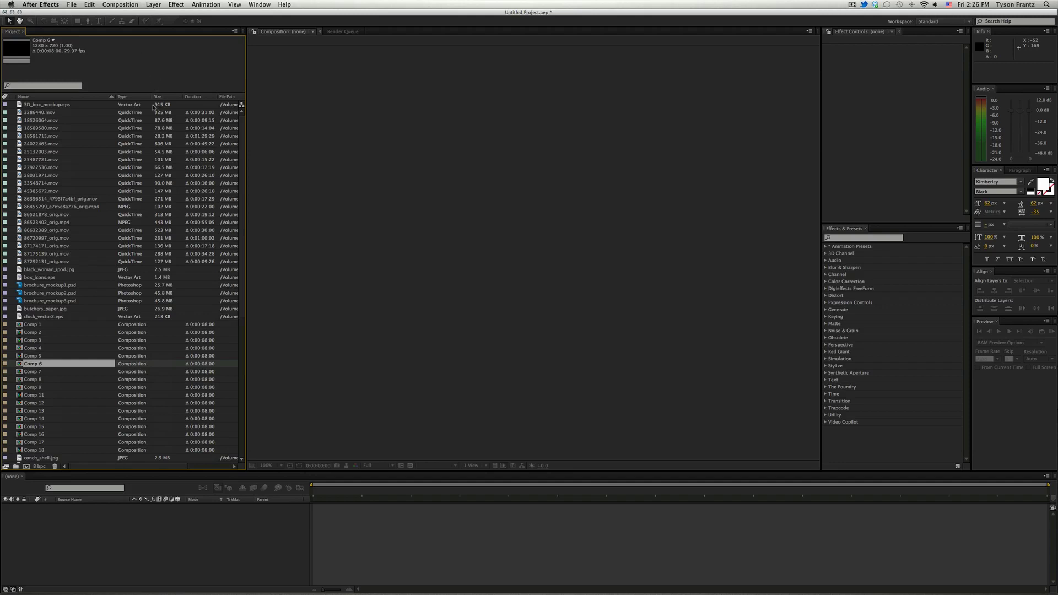
# - Start a new empty project without saving the current one, and narrow the project item list
pyautogui.press('super+alt+n')
pyautogui.press('super+d')
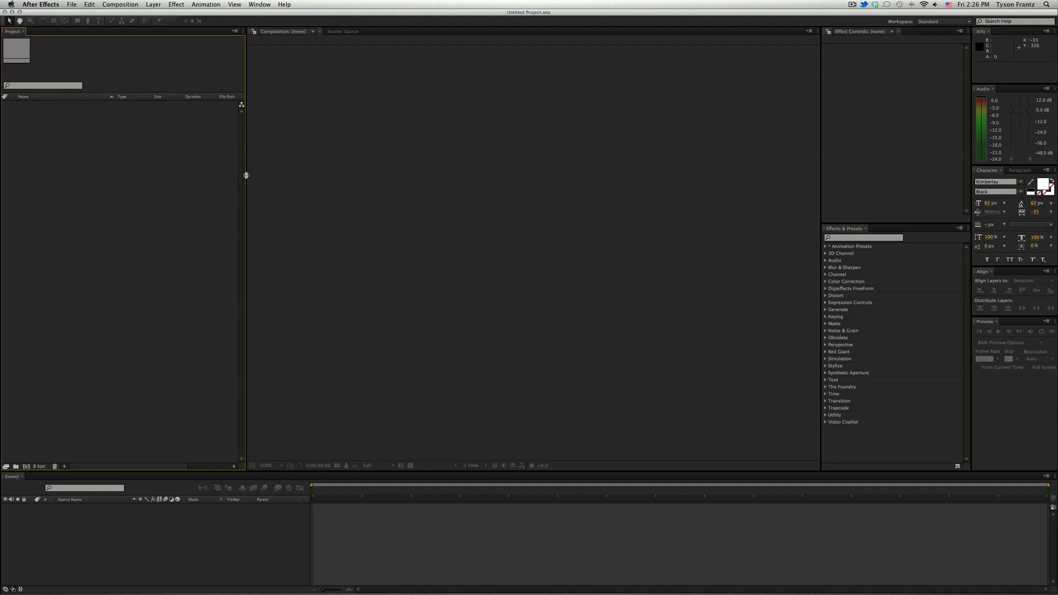
pyautogui.moveTo(246, 175); pyautogui.dragTo(174, 181)
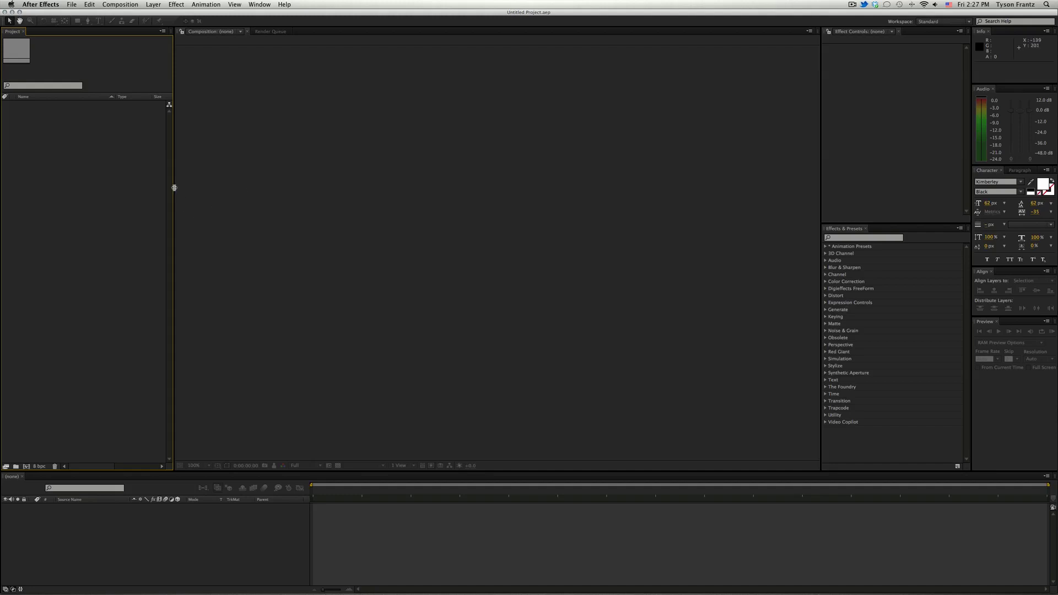
pyautogui.moveTo(174, 188); pyautogui.dragTo(168, 188)
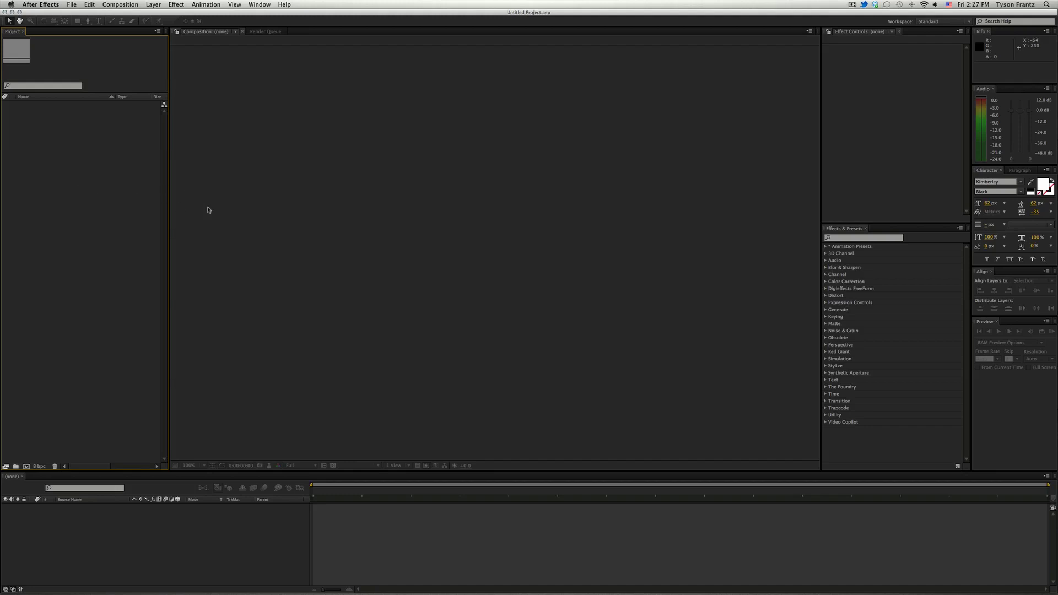
# - Switch to Finder and examine the documents in the admin folder of 0182_Yahoo!
pyautogui.press('super+Tab')
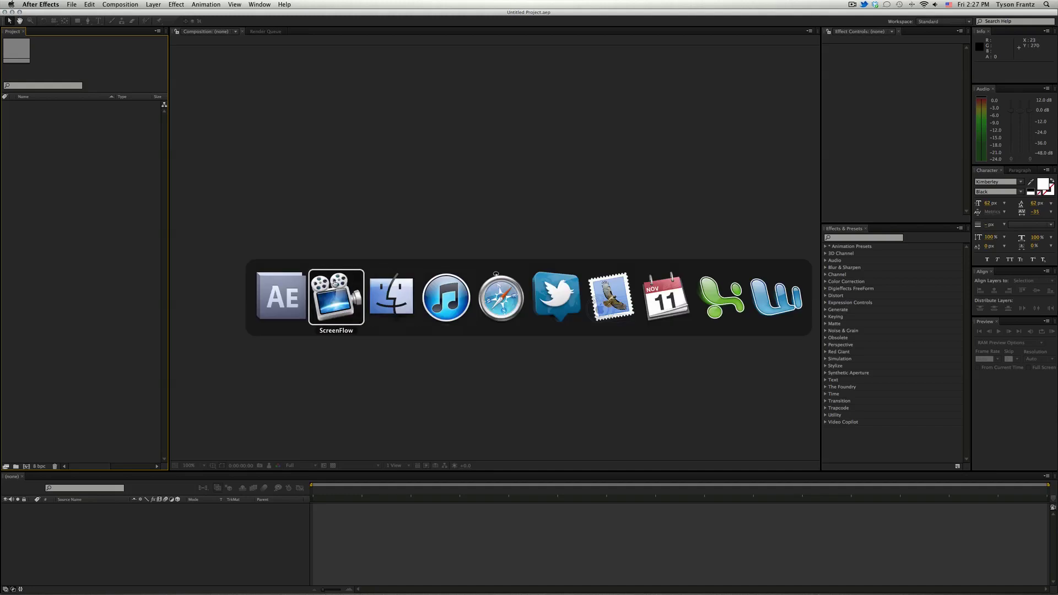
pyautogui.click(390, 298)
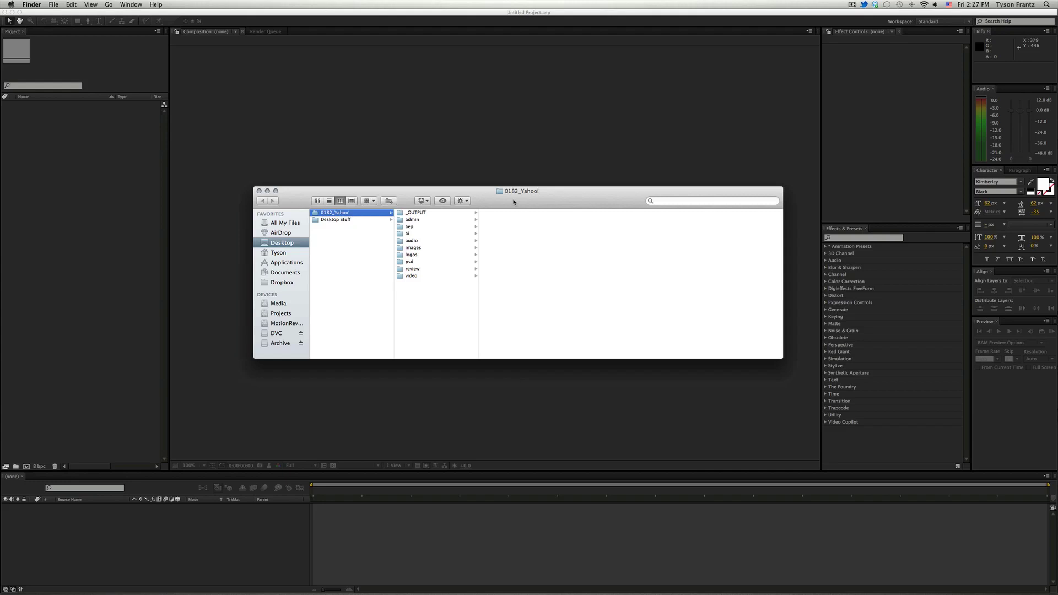
pyautogui.moveTo(512, 201); pyautogui.dragTo(487, 207)
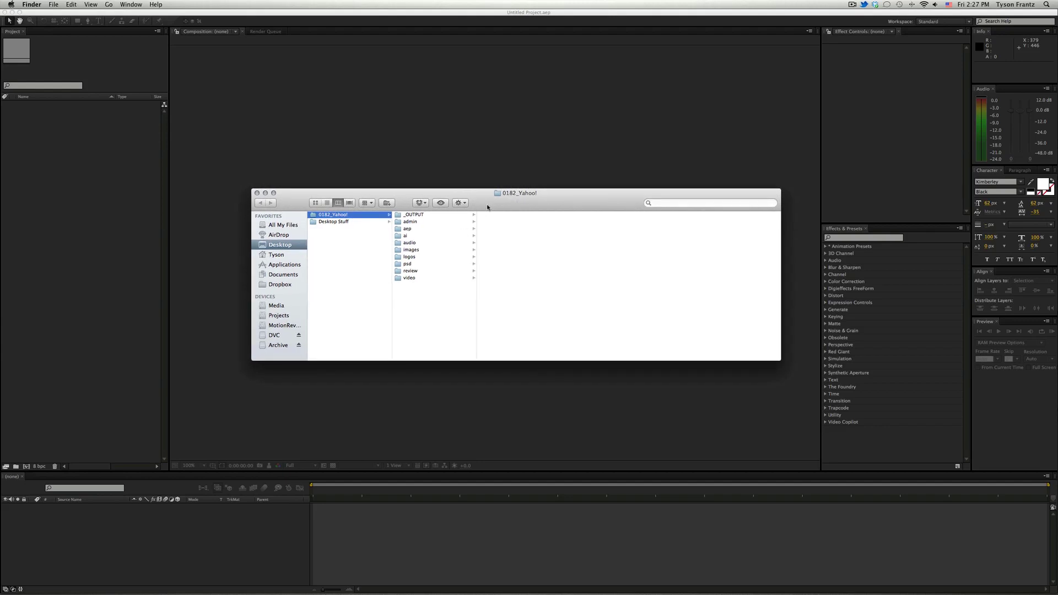
pyautogui.moveTo(473, 212); pyautogui.dragTo(474, 213)
pyautogui.click(422, 222)
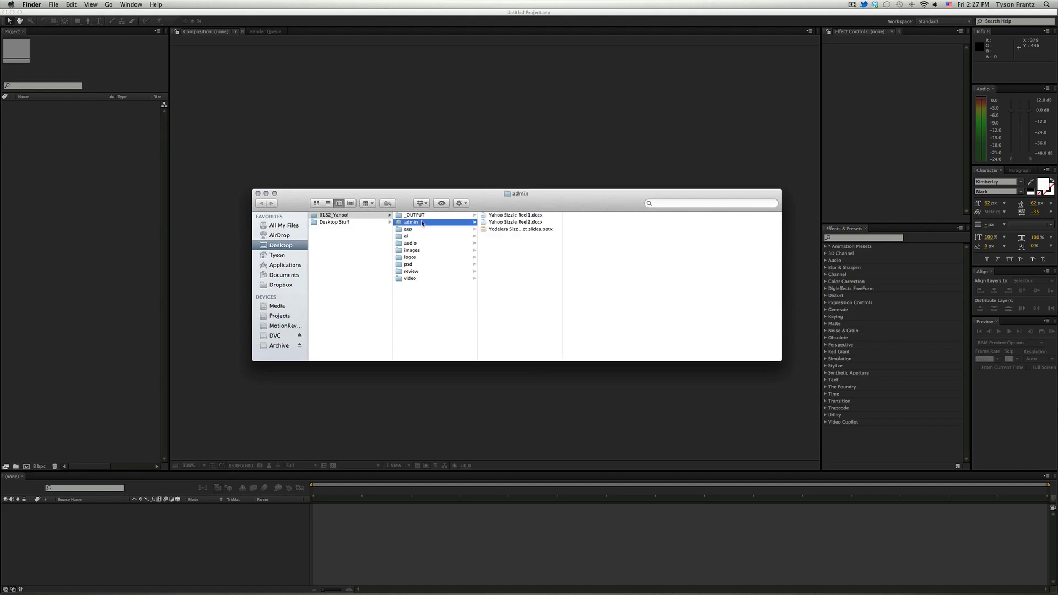
pyautogui.click(507, 215)
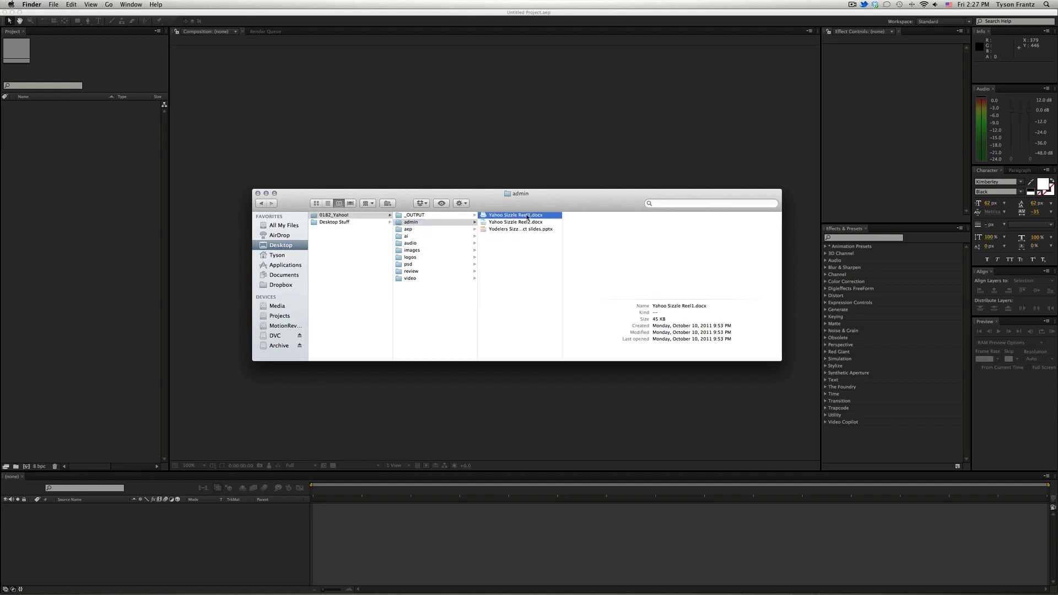
pyautogui.click(528, 229)
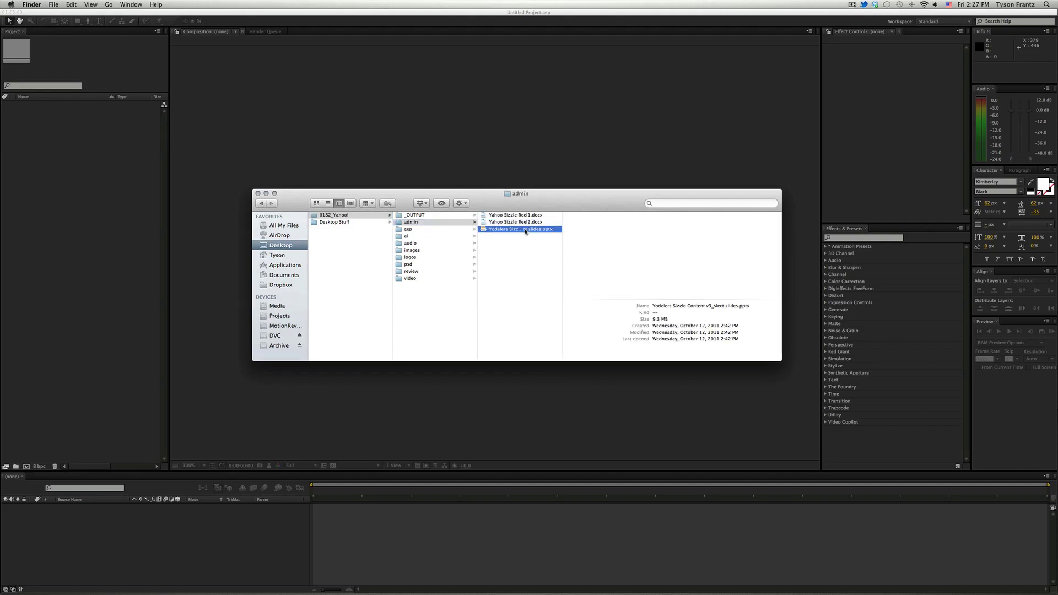
pyautogui.click(518, 257)
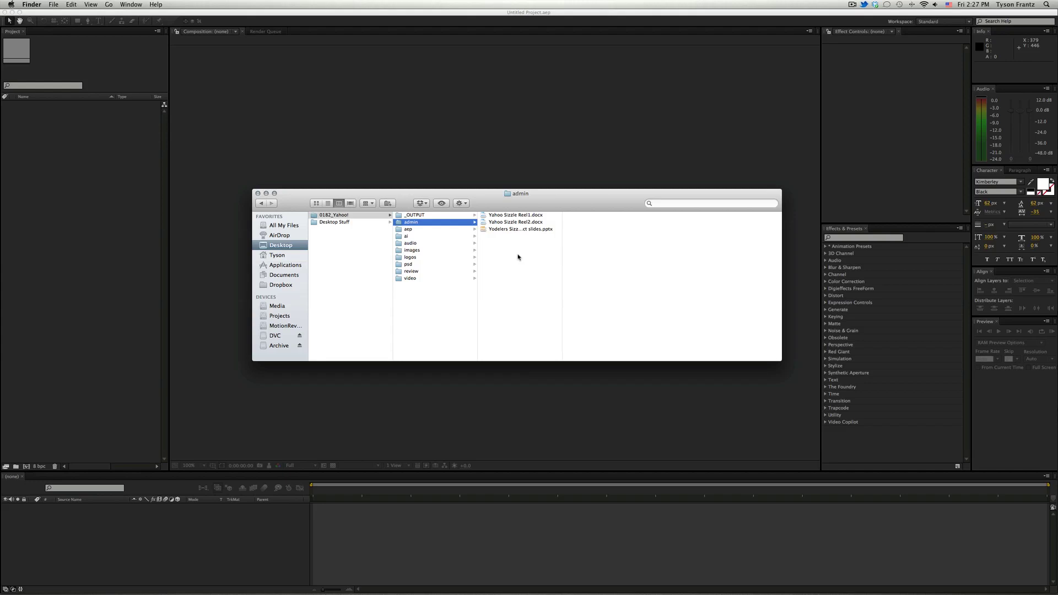
# - Open the aep folder of 0182_Yahoo! and examine its versioned After Effects project files
pyautogui.click(451, 229)
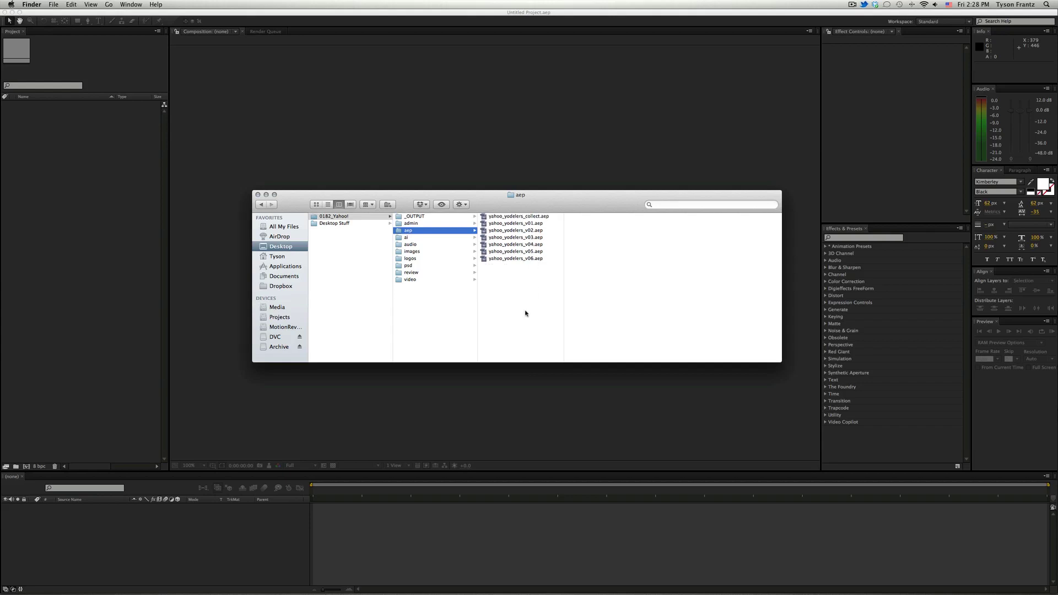
pyautogui.moveTo(554, 202); pyautogui.dragTo(555, 204)
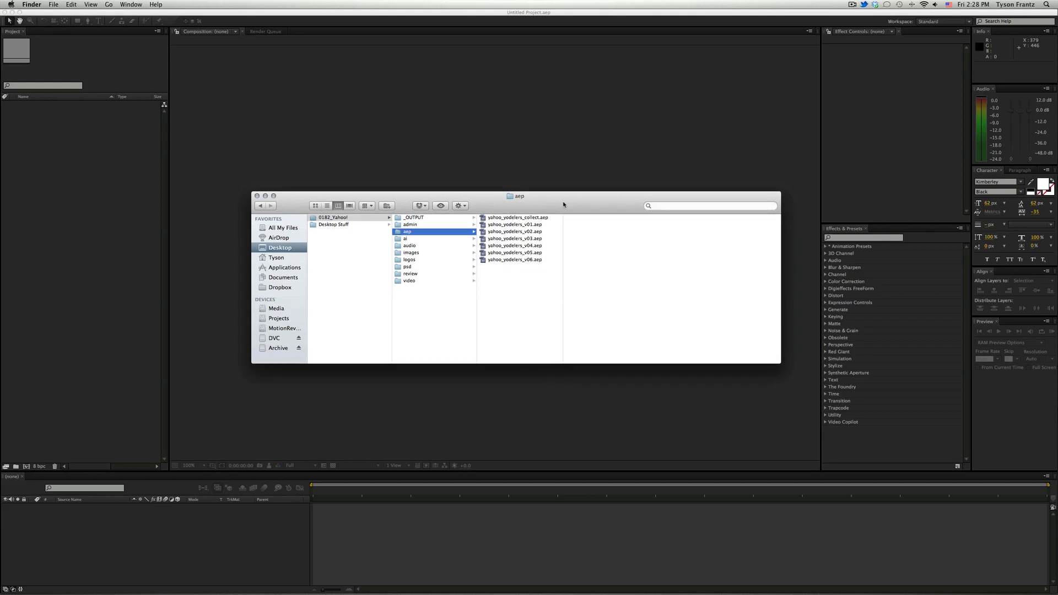
pyautogui.click(523, 233)
pyautogui.click(527, 280)
pyautogui.moveTo(536, 207); pyautogui.dragTo(532, 204)
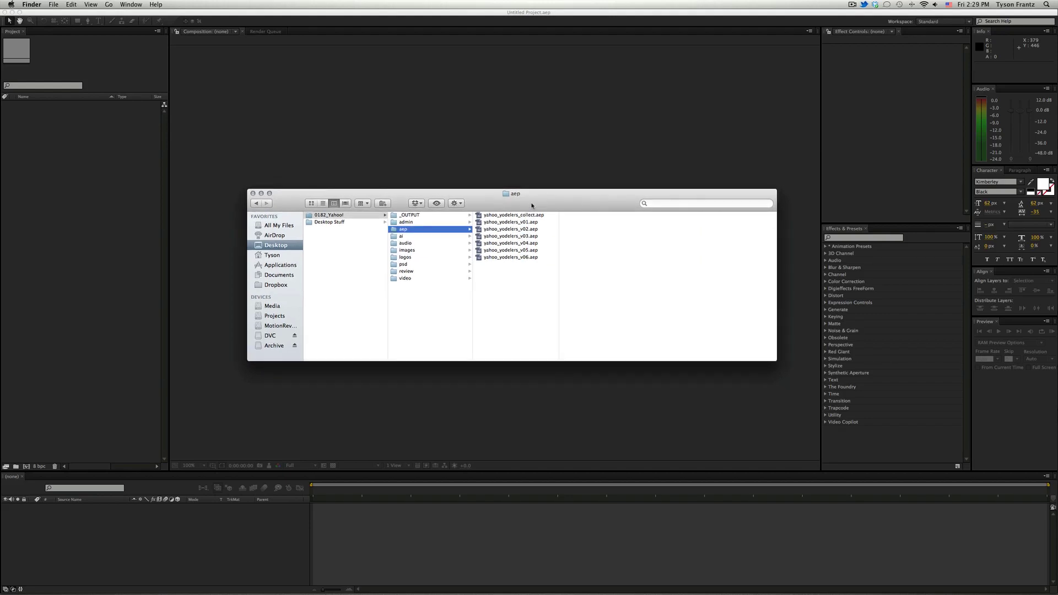
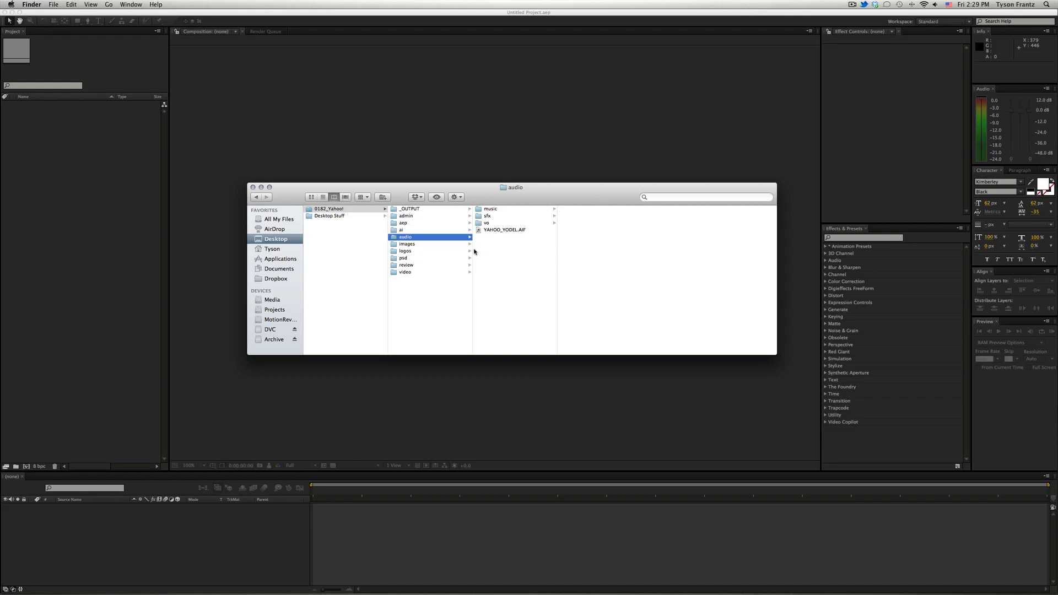
# - Look through the contents of the images, logos and psd folders of 0182_Yahoo!
pyautogui.click(450, 245)
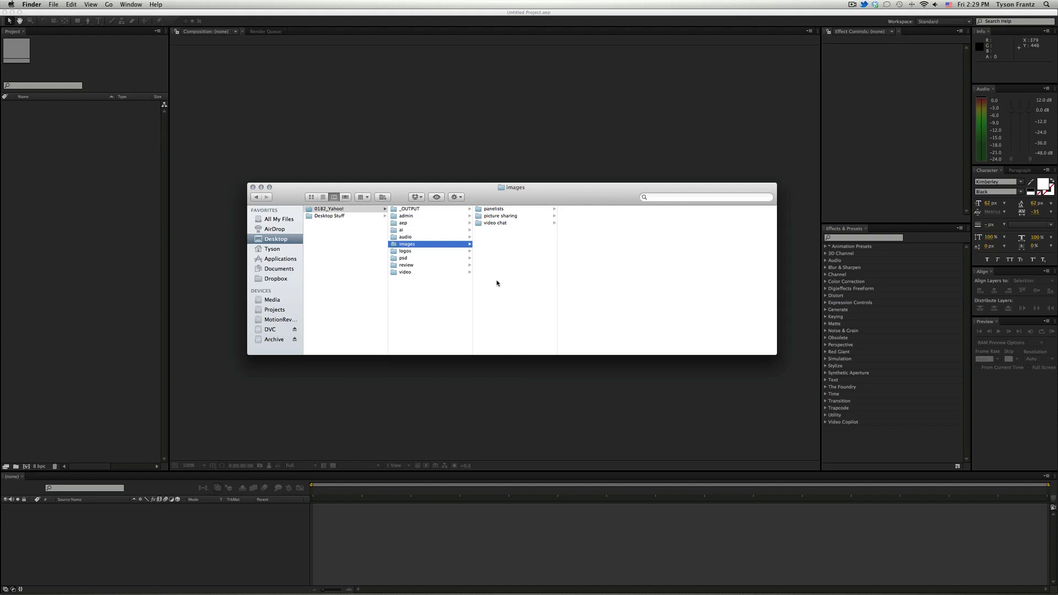
pyautogui.click(425, 252)
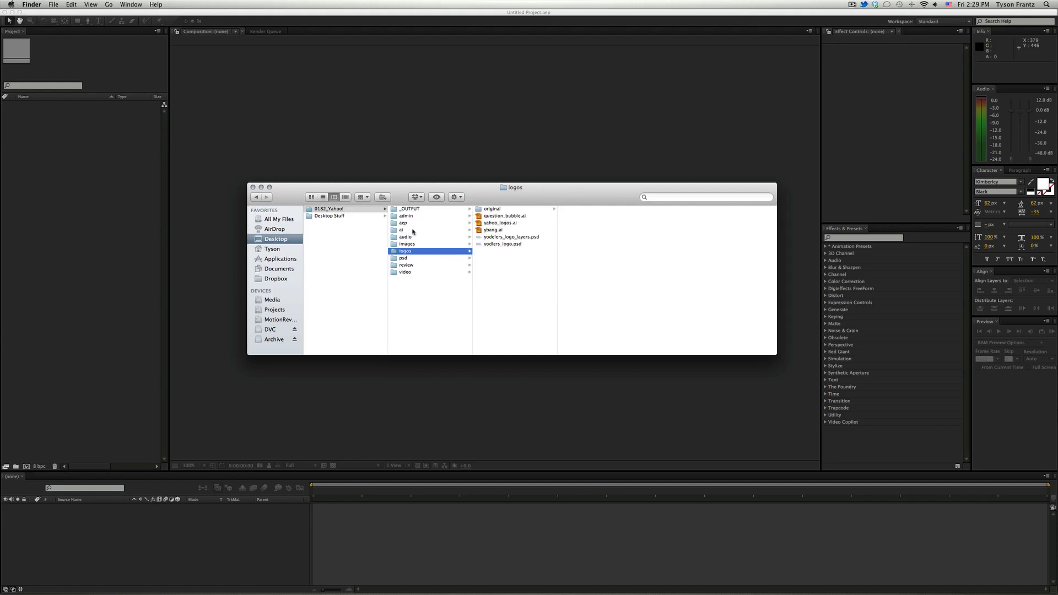
pyautogui.moveTo(496, 197); pyautogui.dragTo(496, 198)
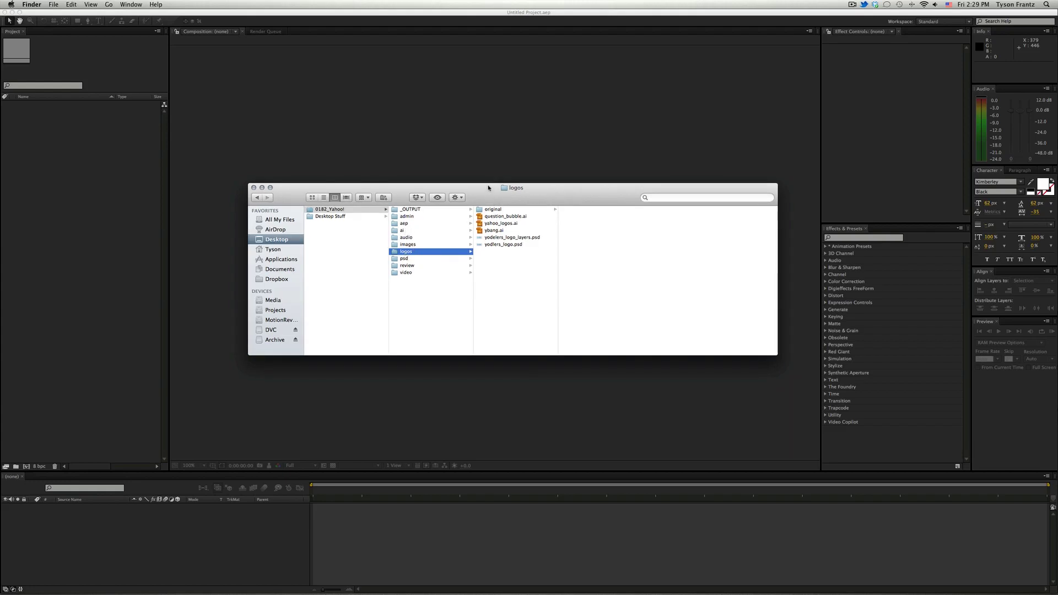
pyautogui.moveTo(483, 194); pyautogui.dragTo(479, 192)
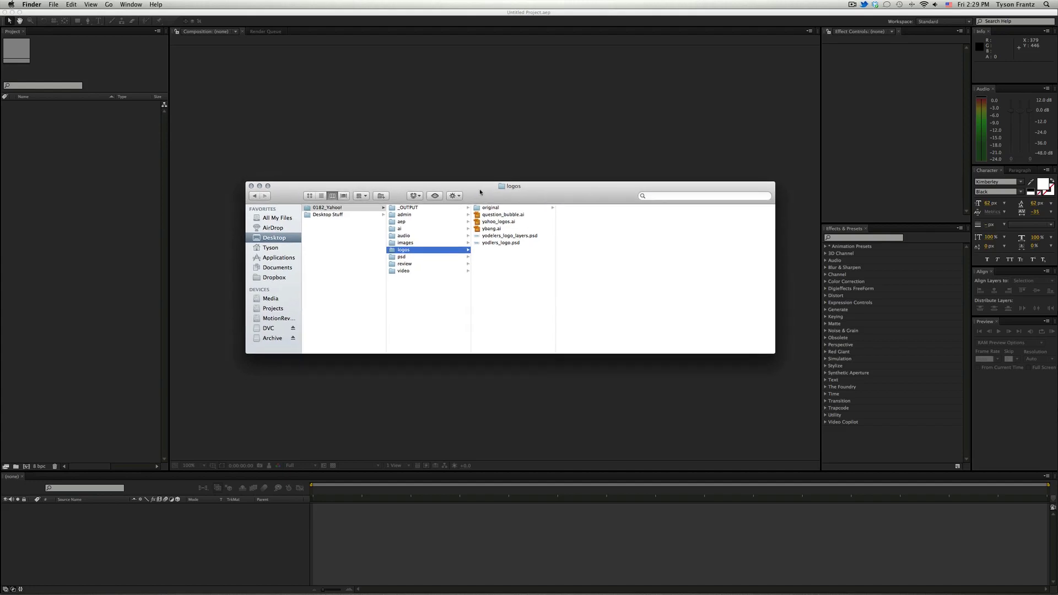
pyautogui.click(410, 258)
pyautogui.moveTo(486, 195); pyautogui.dragTo(493, 194)
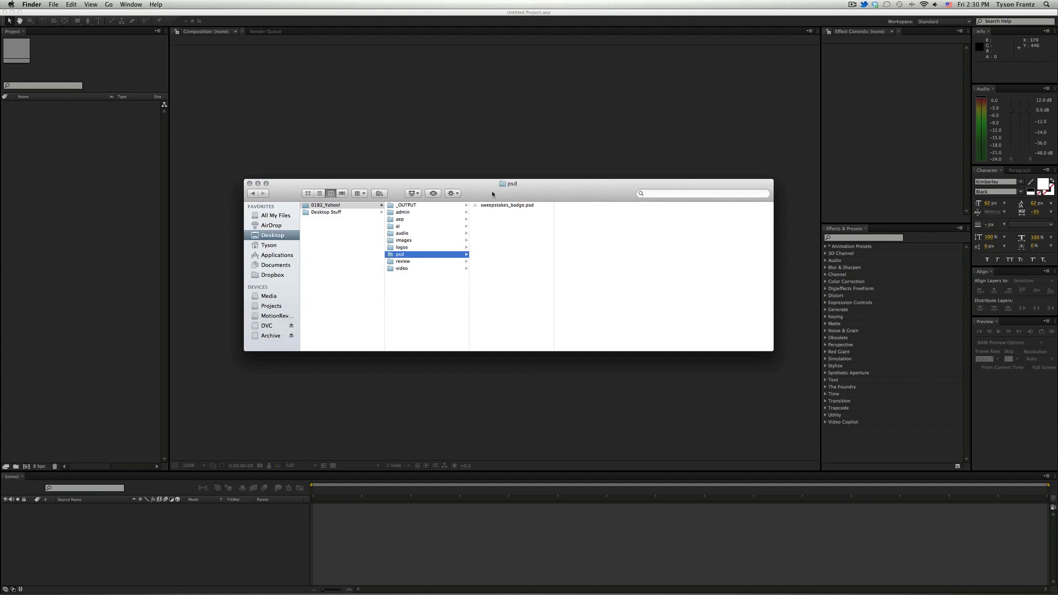
pyautogui.moveTo(491, 192); pyautogui.dragTo(489, 189)
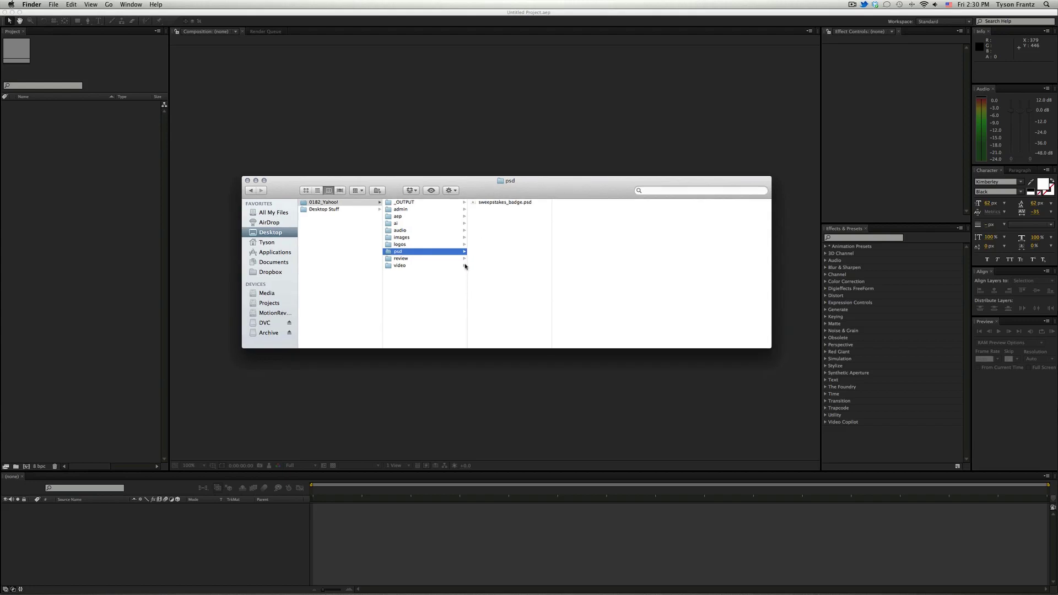
# - Open the review folder of 0182_Yahoo! and preview the yahoo!_yodelers.pdf file
pyautogui.click(409, 258)
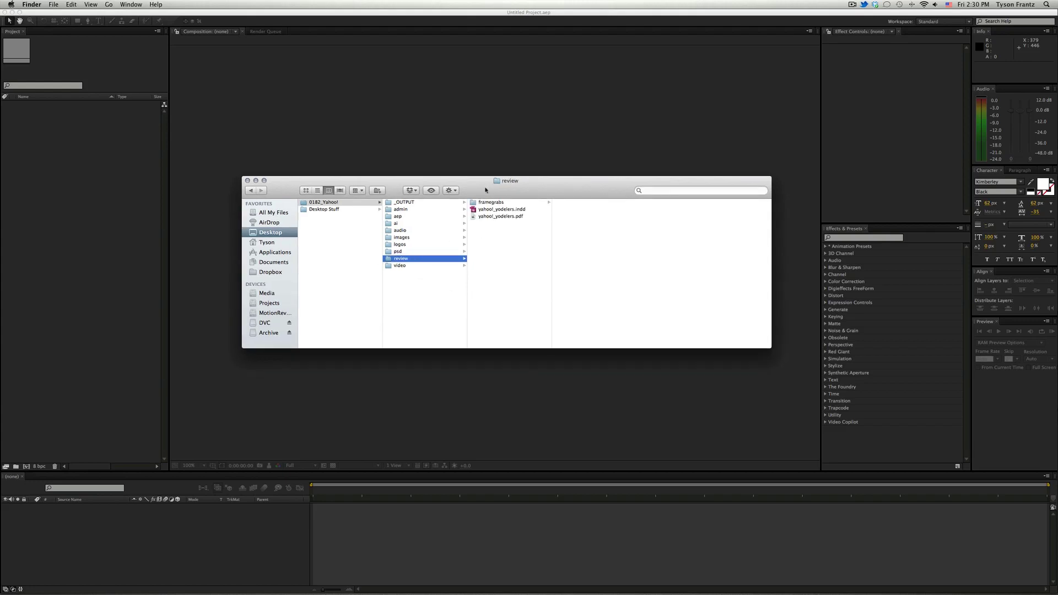
pyautogui.moveTo(485, 190); pyautogui.dragTo(486, 189)
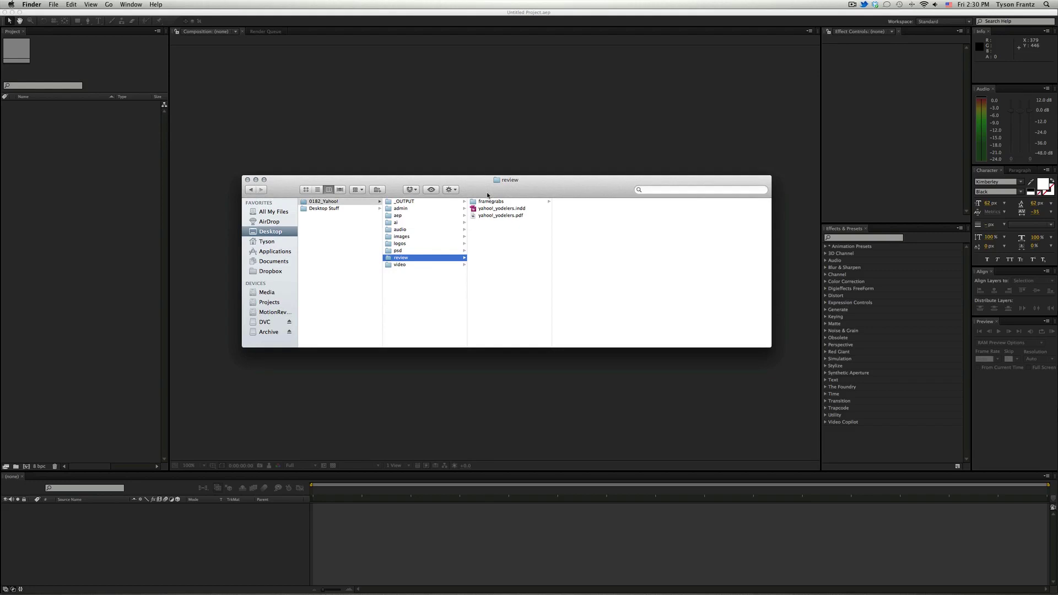
pyautogui.moveTo(488, 190); pyautogui.dragTo(488, 191)
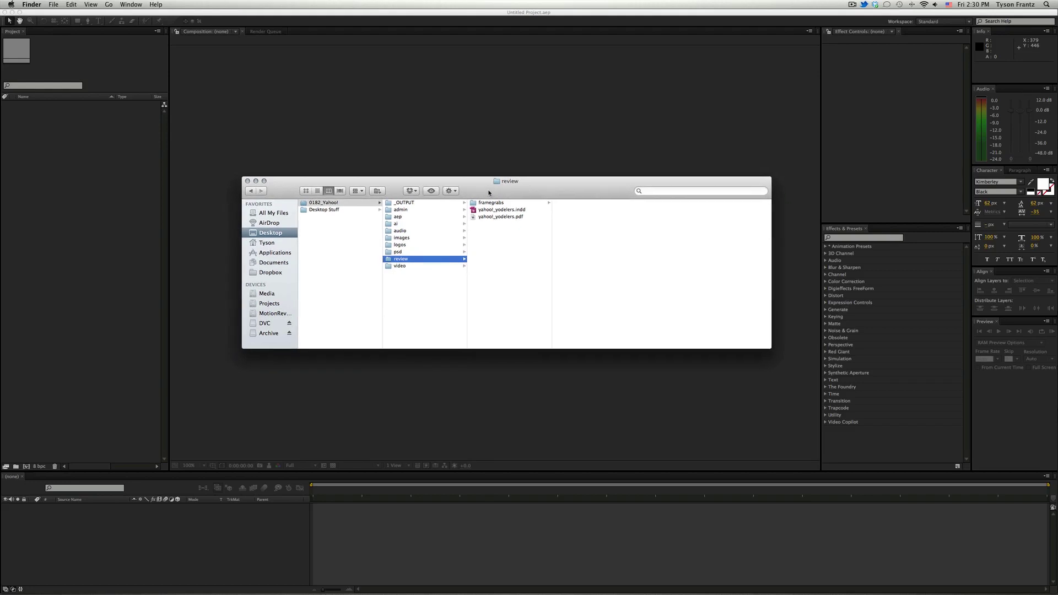
pyautogui.click(499, 216)
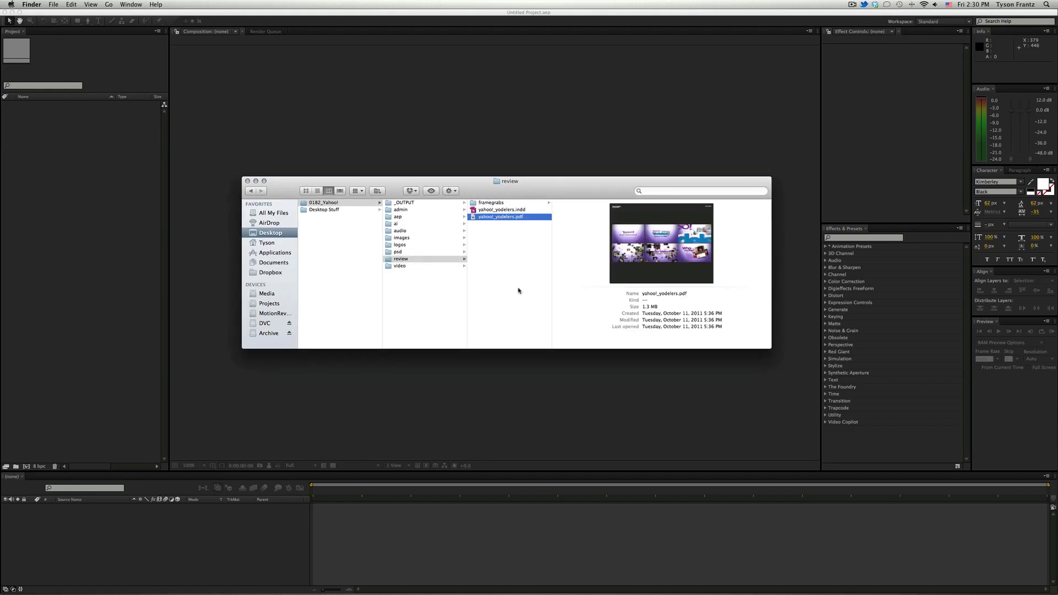
pyautogui.click(503, 244)
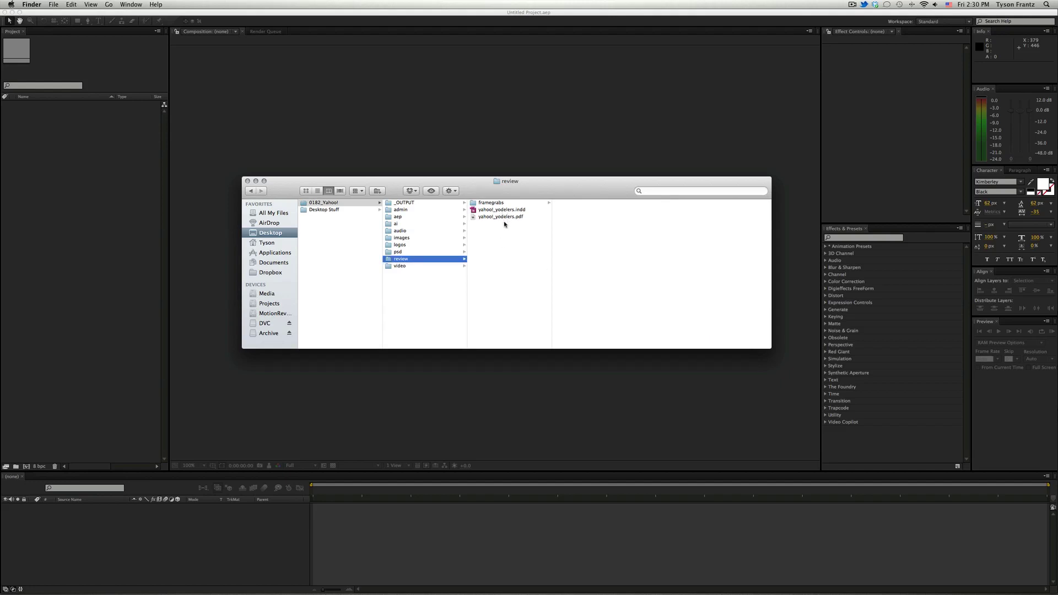
# - Look through the PSD frames in the framegrabs subfolder and return to the review folder
pyautogui.click(510, 203)
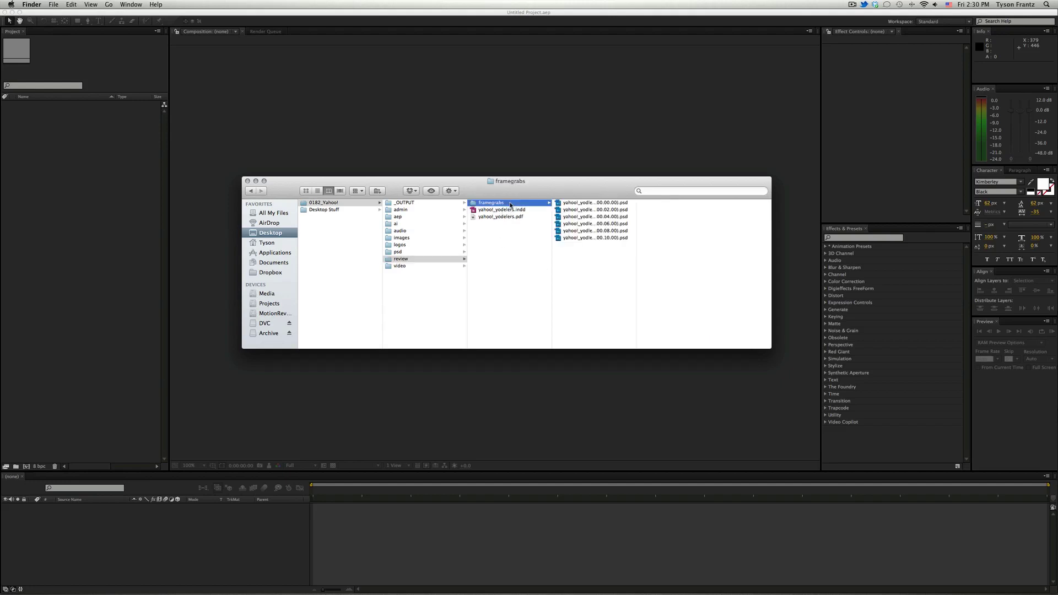
pyautogui.press('Right')
pyautogui.click(585, 209)
pyautogui.click(584, 216)
pyautogui.click(583, 223)
pyautogui.click(487, 252)
pyautogui.moveTo(478, 191); pyautogui.dragTo(477, 191)
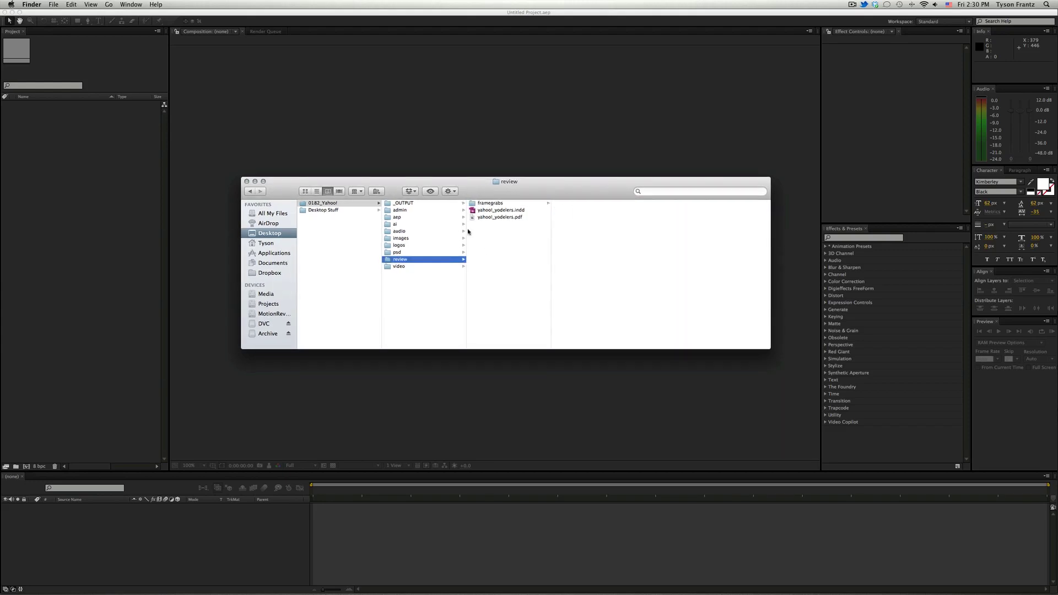
# - Examine the movie files in the video folder and open the _OUTPUT folder of 0182_Yahoo!
pyautogui.click(426, 267)
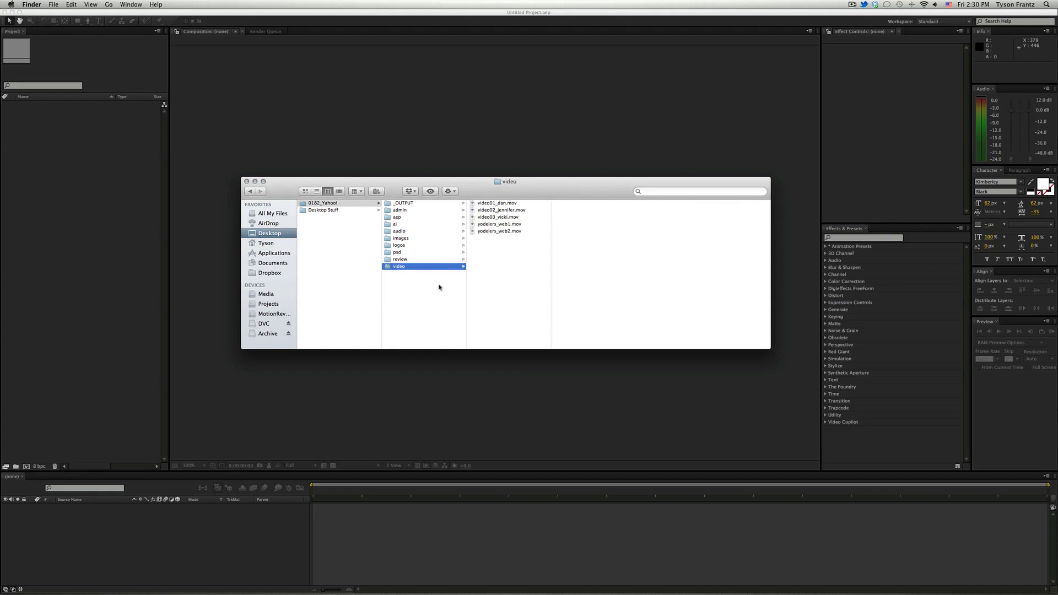
pyautogui.moveTo(486, 188); pyautogui.dragTo(486, 180)
pyautogui.click(407, 278)
pyautogui.click(425, 268)
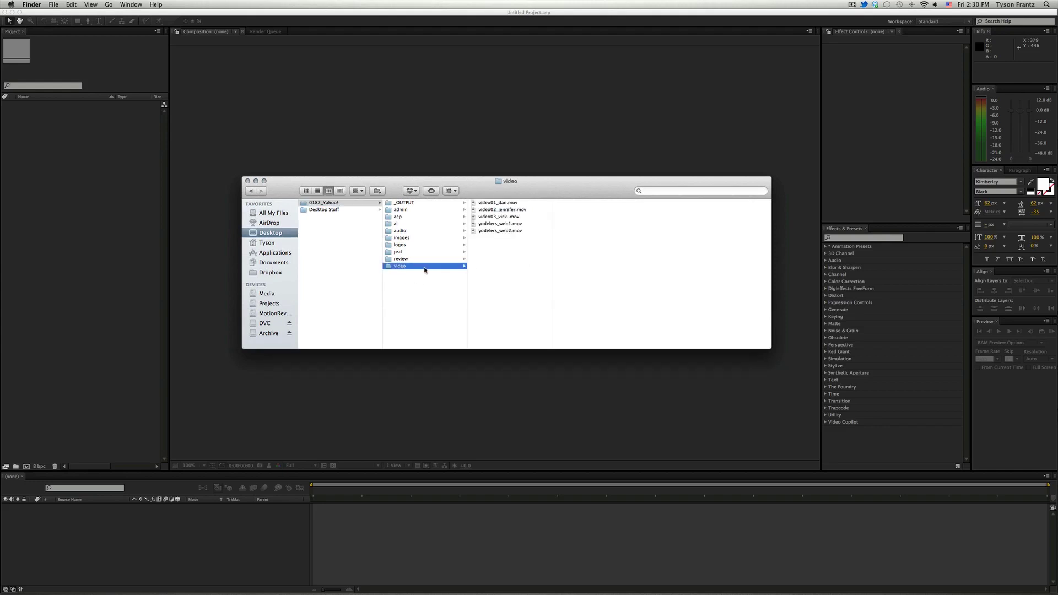
pyautogui.click(413, 203)
pyautogui.moveTo(485, 188); pyautogui.dragTo(485, 188)
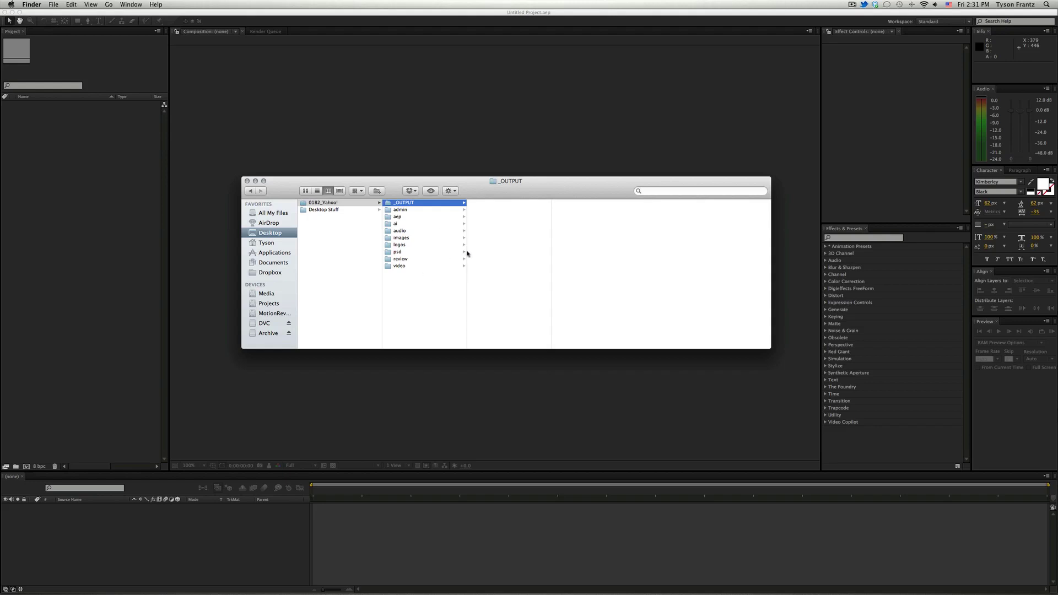
pyautogui.moveTo(500, 190); pyautogui.dragTo(500, 192)
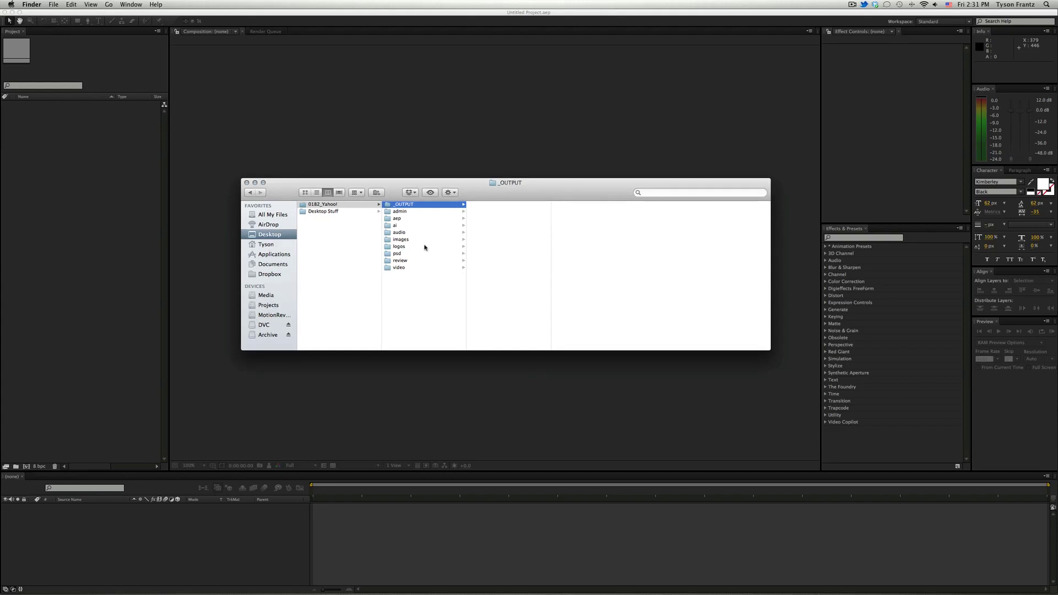
# - Step through the asset folders from ai to video once more and return to the 0182_Yahoo! level
pyautogui.click(421, 227)
pyautogui.click(421, 233)
pyautogui.click(421, 239)
pyautogui.click(421, 246)
pyautogui.click(421, 253)
pyautogui.click(421, 260)
pyautogui.click(420, 267)
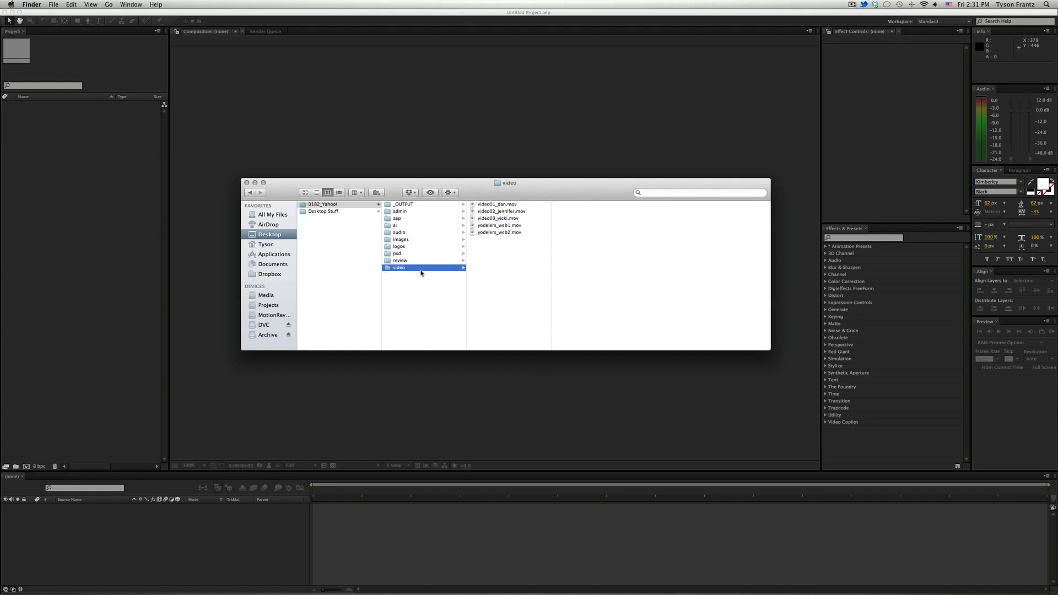
pyautogui.click(426, 278)
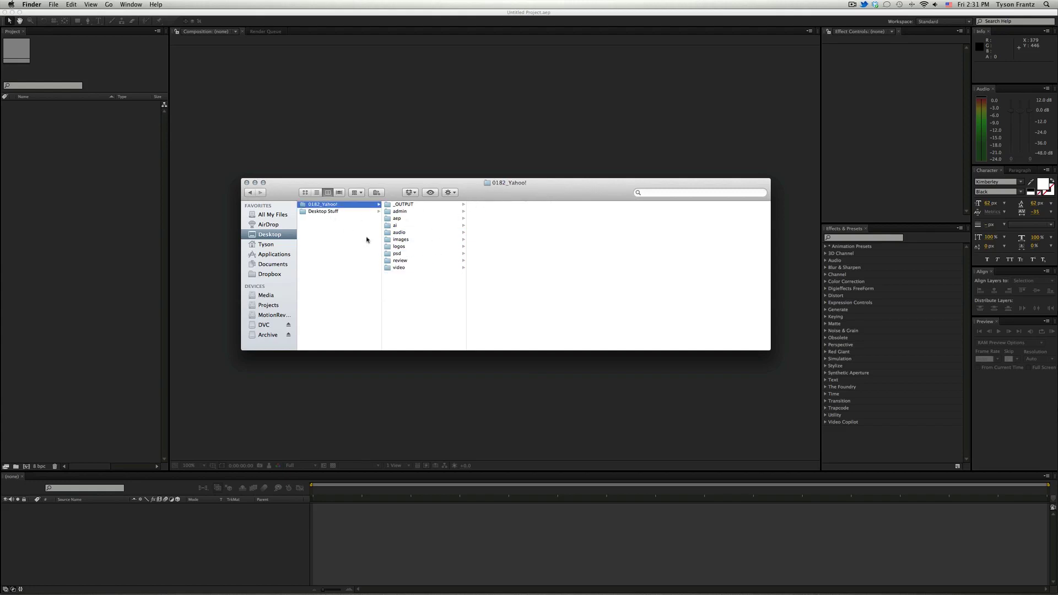
# - Switch to After Effects and create a project folder named Assets
pyautogui.click(119, 184)
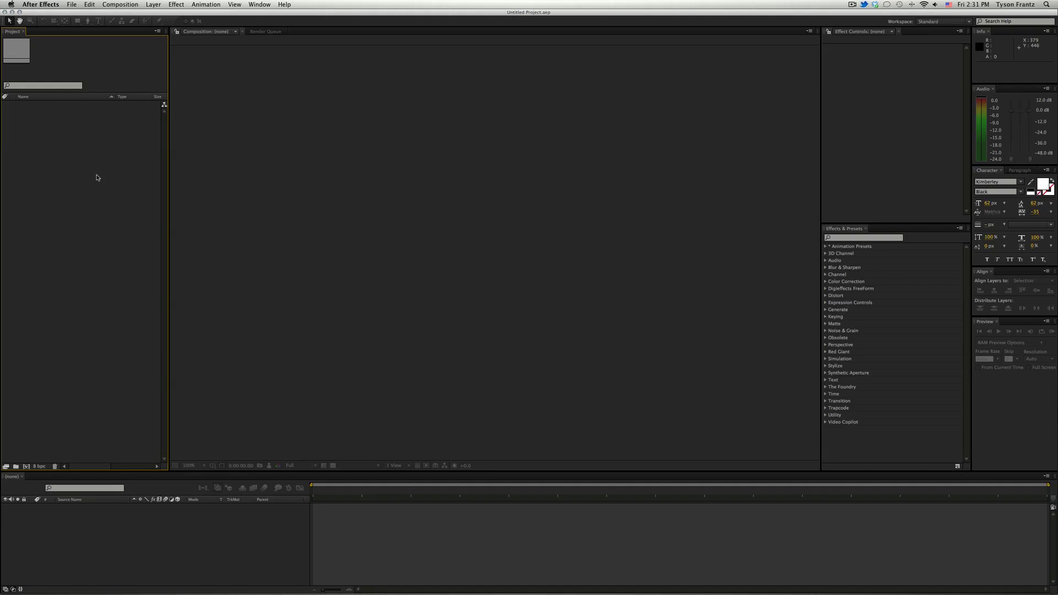
pyautogui.press('super+alt+shift+n')
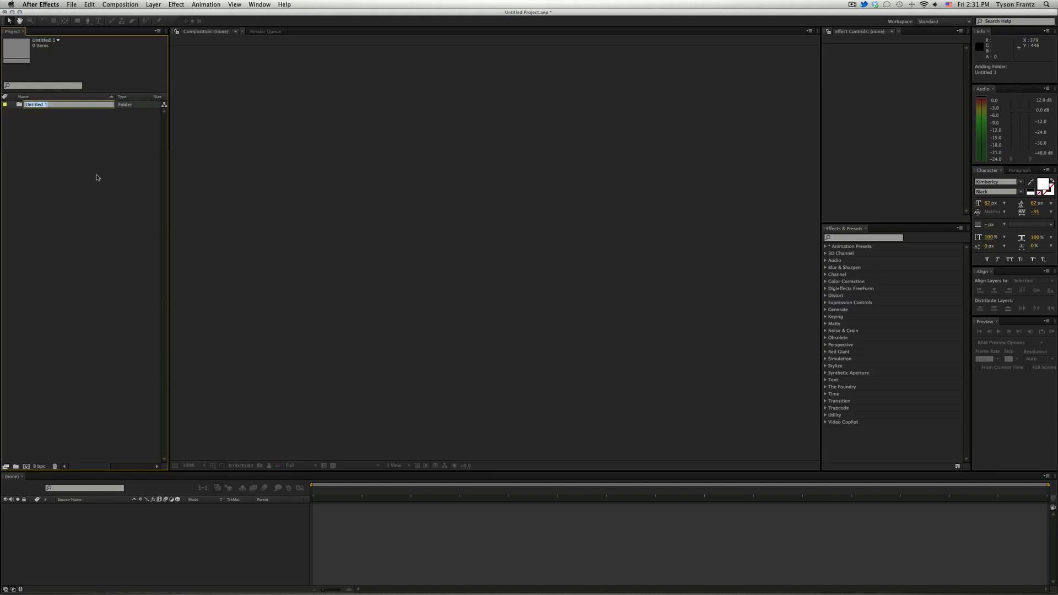
pyautogui.write('Assets')
pyautogui.press('Return')
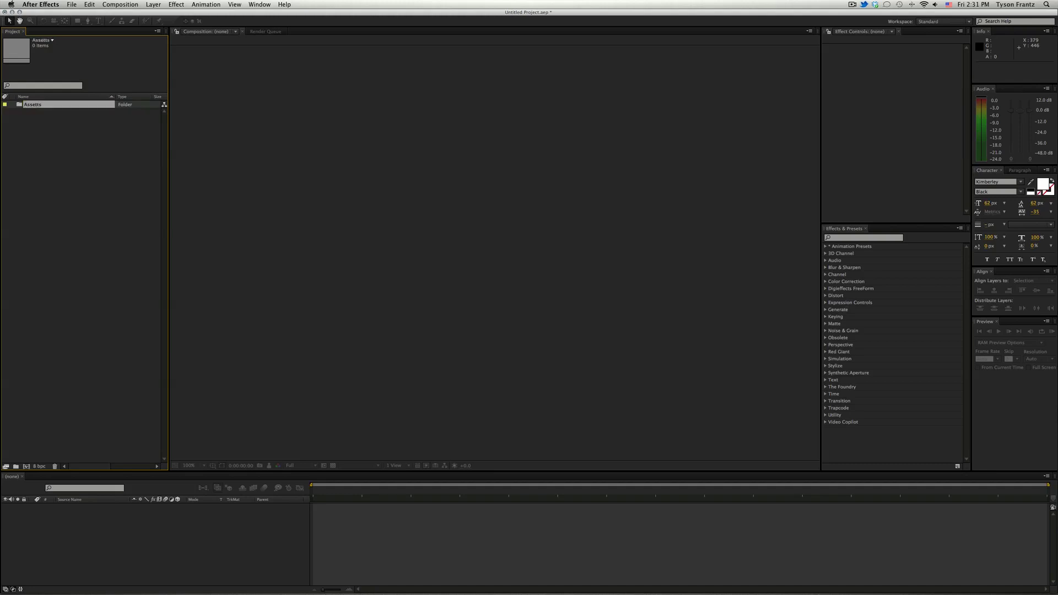
pyautogui.press('Return')
# - Create a second project folder named Compositions at the same level as Assets
pyautogui.click(111, 201)
pyautogui.press('super+alt+shift+n')
pyautogui.write('Comp')
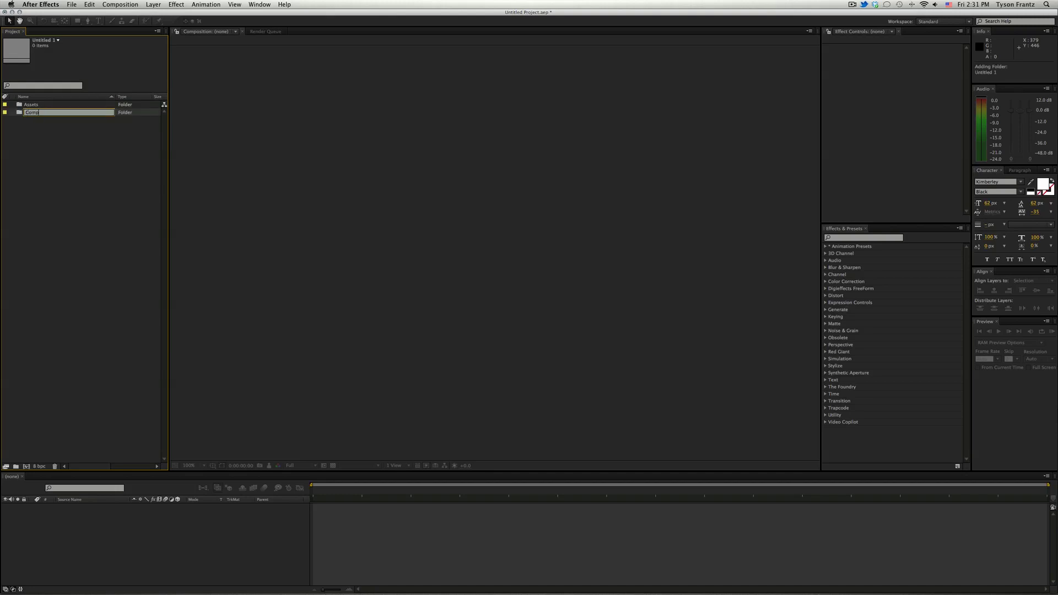
pyautogui.write('ositions')
pyautogui.click(125, 200)
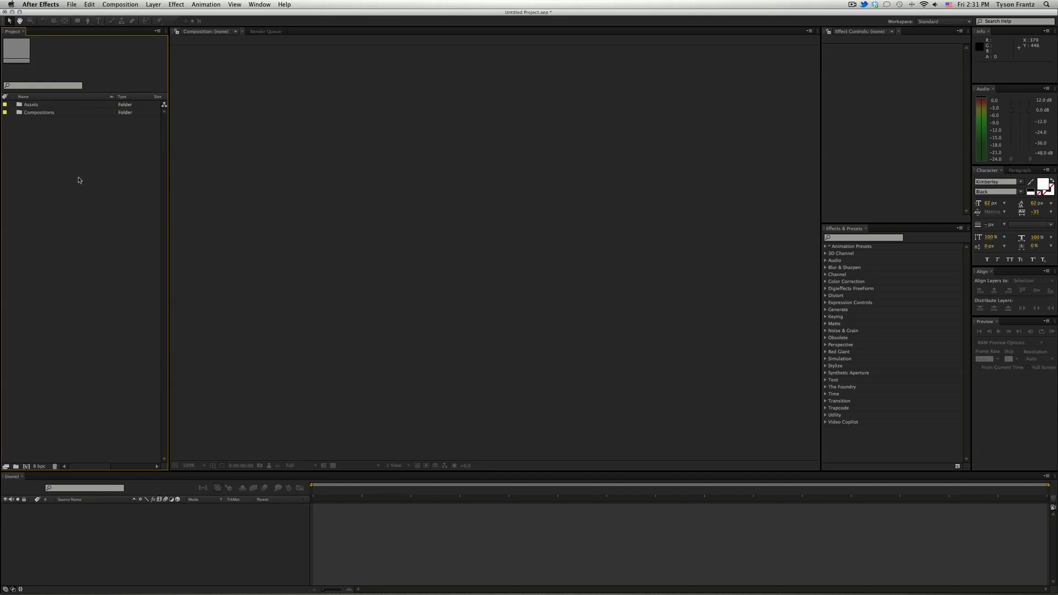
pyautogui.press('super+n')
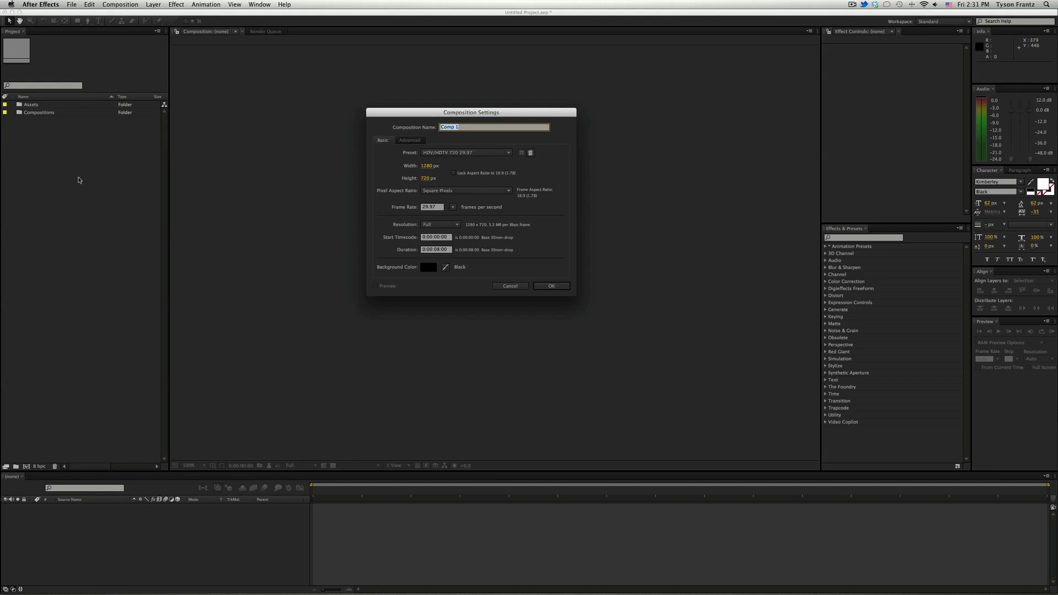
pyautogui.click(542, 286)
pyautogui.press('super+y')
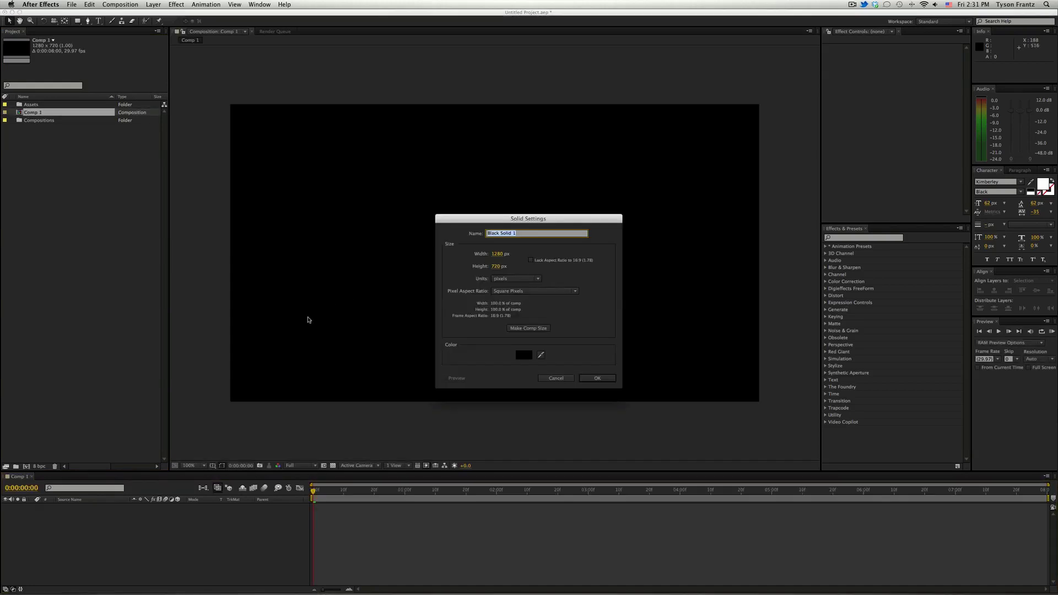
pyautogui.click(551, 379)
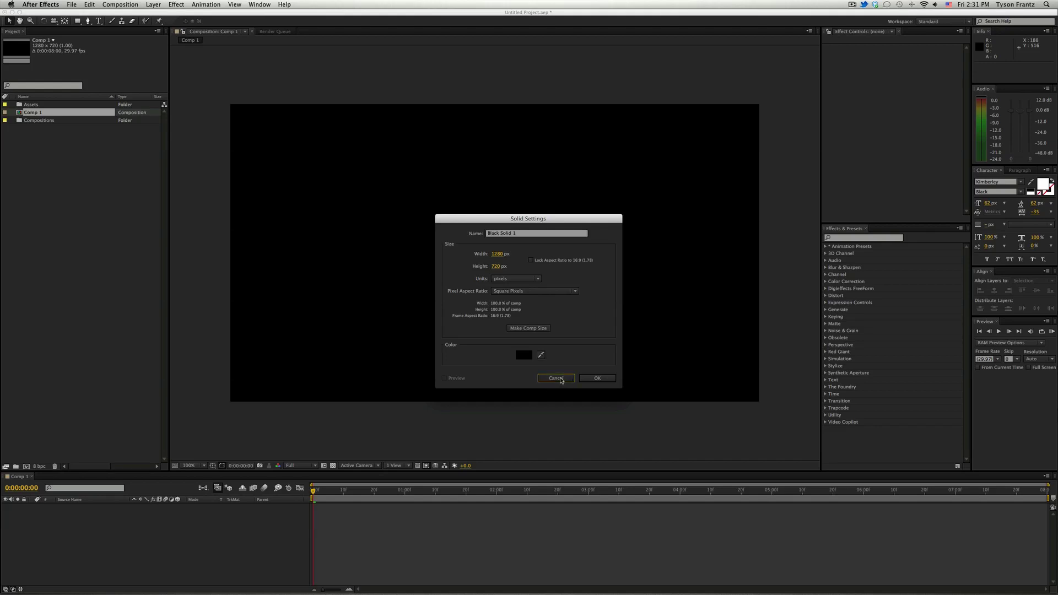
pyautogui.click(38, 114)
pyautogui.press('Delete')
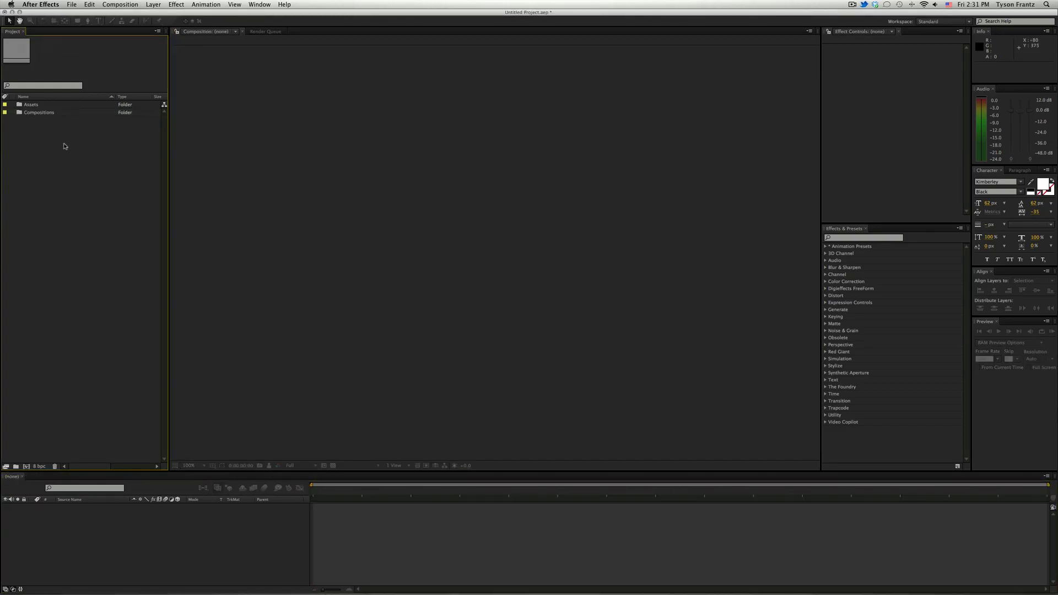
pyautogui.click(43, 113)
pyautogui.click(49, 153)
pyautogui.click(31, 105)
pyautogui.click(33, 113)
pyautogui.click(49, 155)
pyautogui.click(33, 105)
pyautogui.click(36, 113)
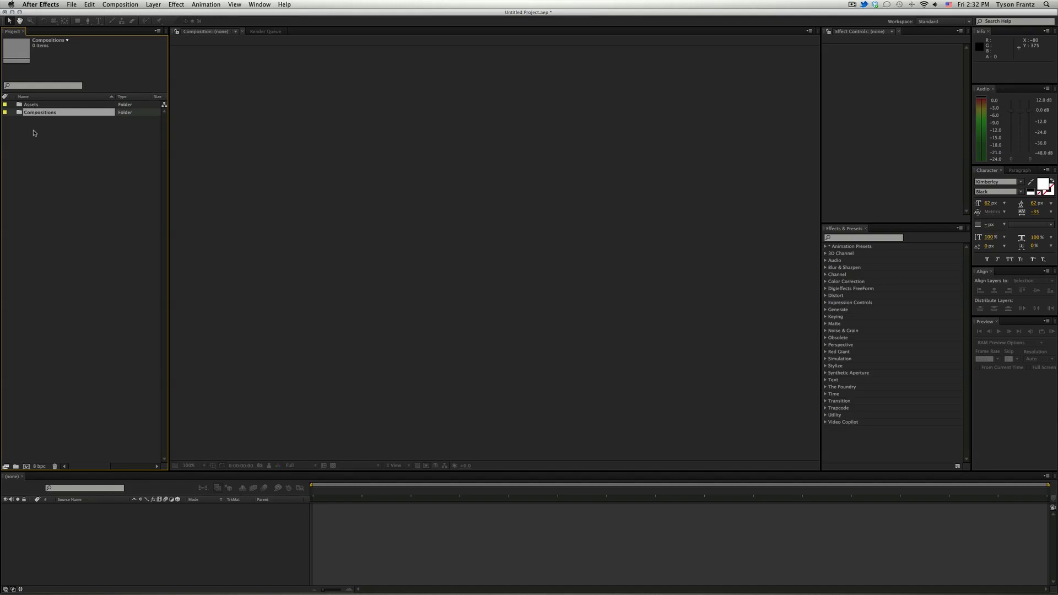
# - Create a subfolder named ai inside the Assets folder
pyautogui.click(74, 106)
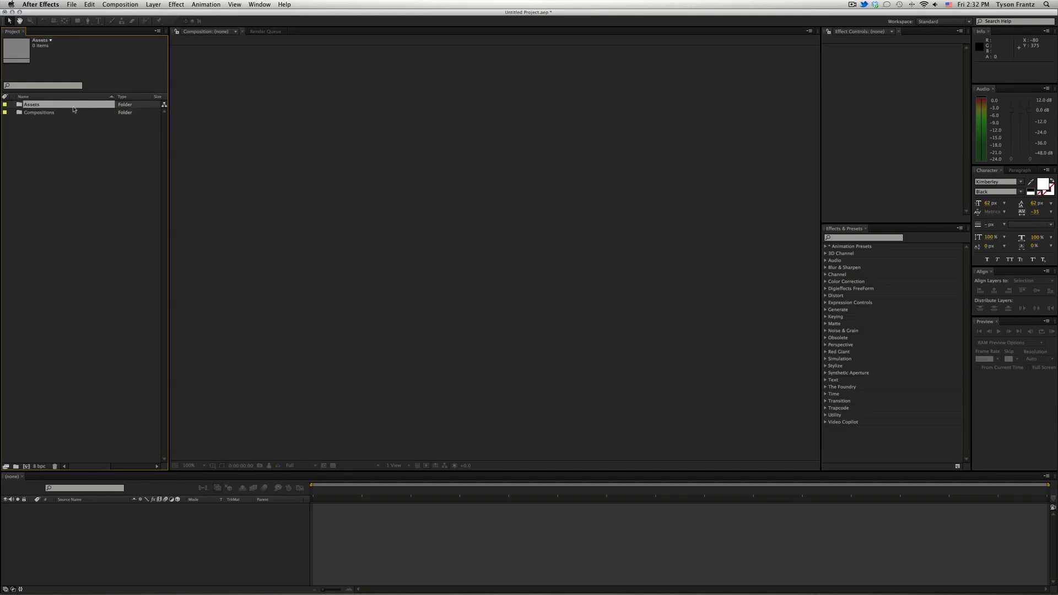
pyautogui.press('super+alt+shift+n')
pyautogui.write('ai')
pyautogui.press('Return')
# - Add another subfolder inside Assets and name it logos
pyautogui.press('super+alt+shift+n')
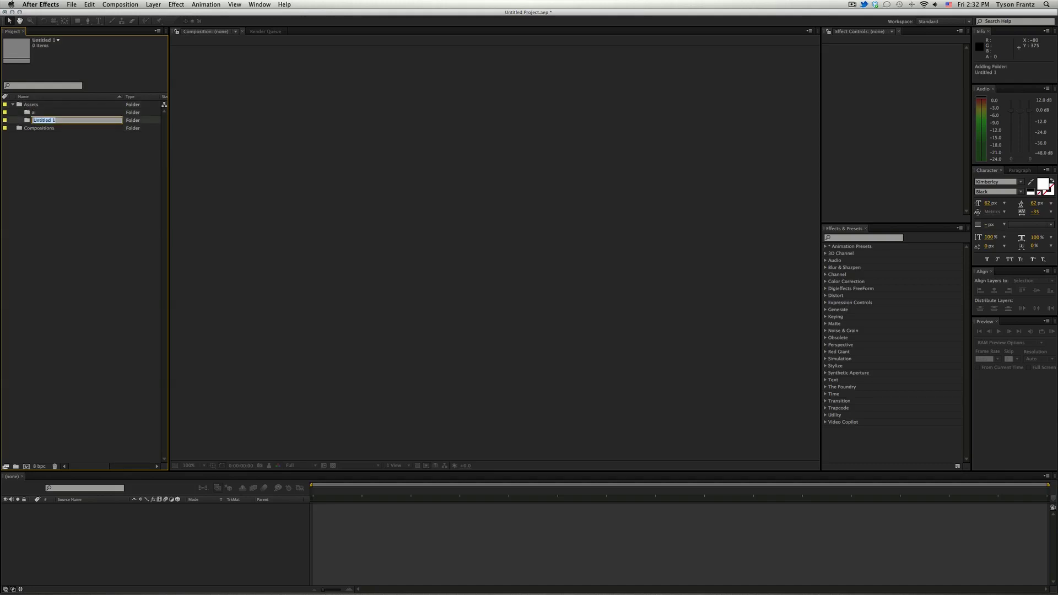
pyautogui.write('logo')
pyautogui.press('Return')
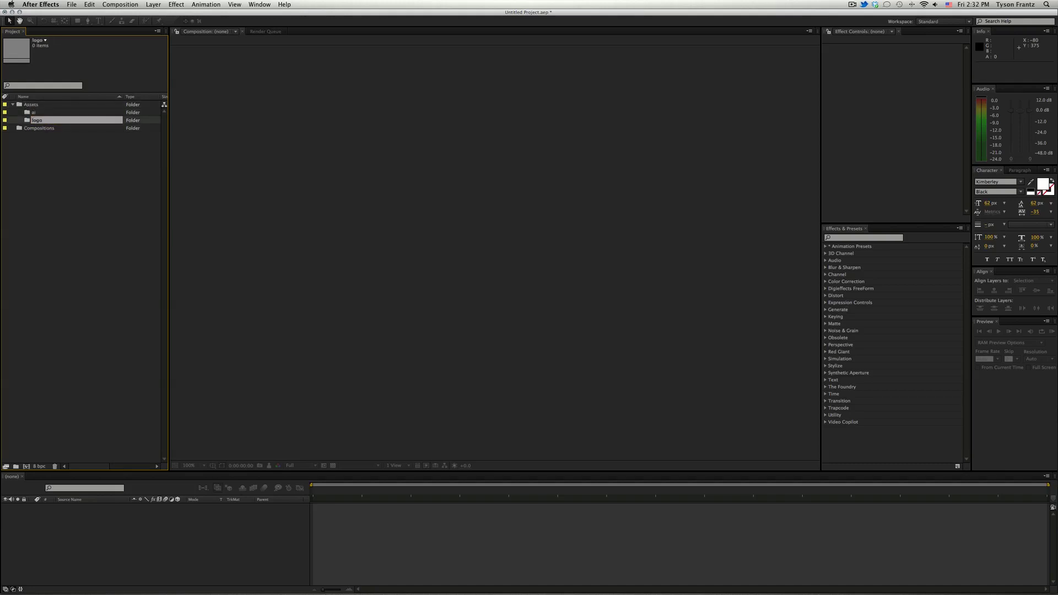
pyautogui.press('Return')
pyautogui.press('Right')
pyautogui.write('s')
pyautogui.press('Return')
# - Add audio and video subfolders inside Assets, and select the Assets folder
pyautogui.press('super+alt+shift+n')
pyautogui.write('audio')
pyautogui.press('Return')
pyautogui.press('super+alt+shift+n')
pyautogui.write('video')
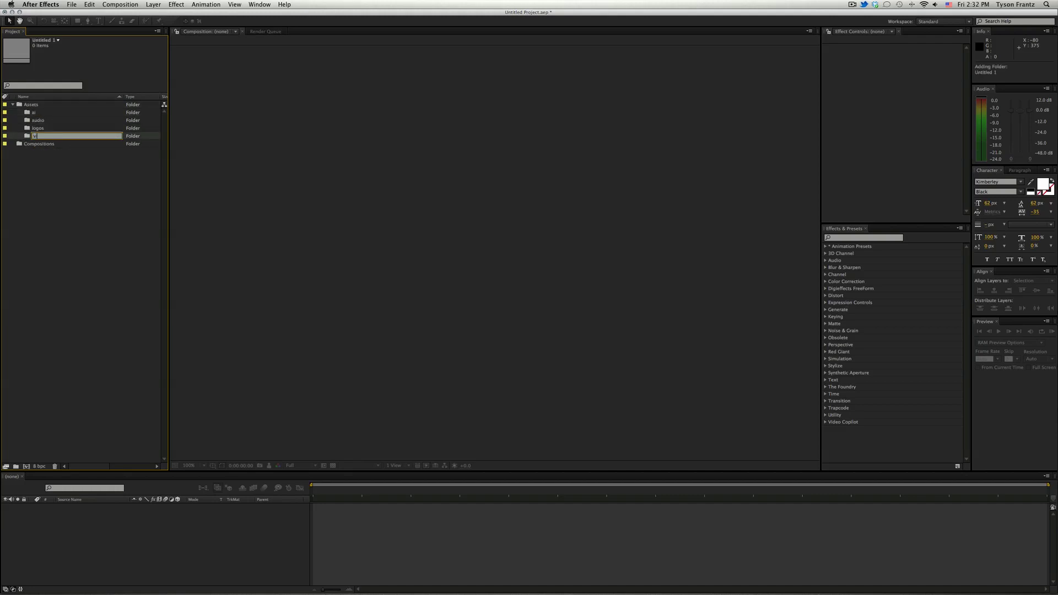
pyautogui.press('Return')
pyautogui.press('Up')
pyautogui.press('Up')
pyautogui.press('Up')
pyautogui.press('Up')
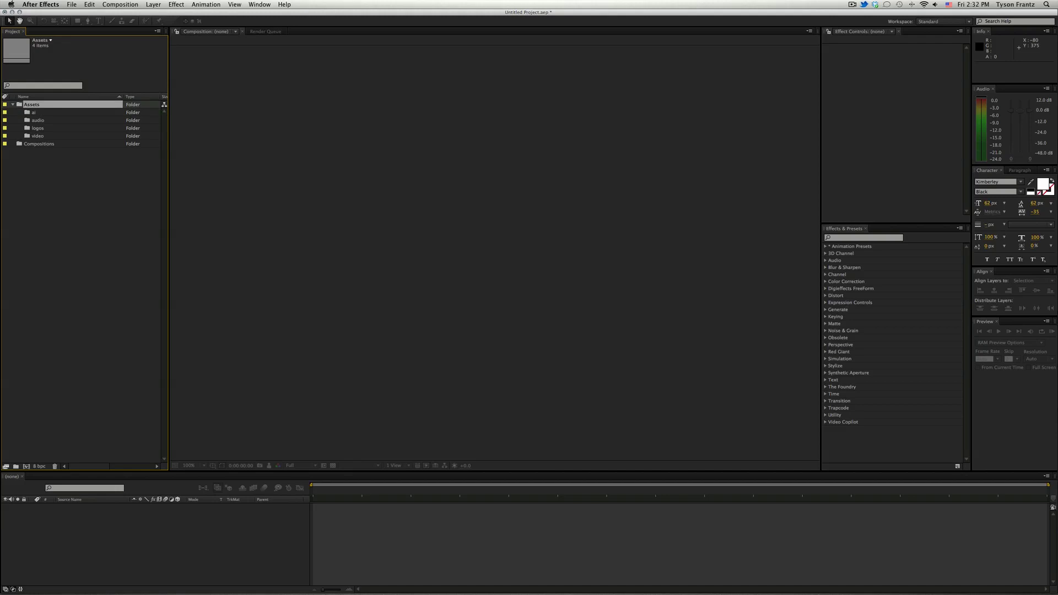
# - Create a subfolder named ref inside the Assets folder
pyautogui.press('super+alt+shift+n')
pyautogui.write('ref')
pyautogui.press('Return')
pyautogui.click(49, 113)
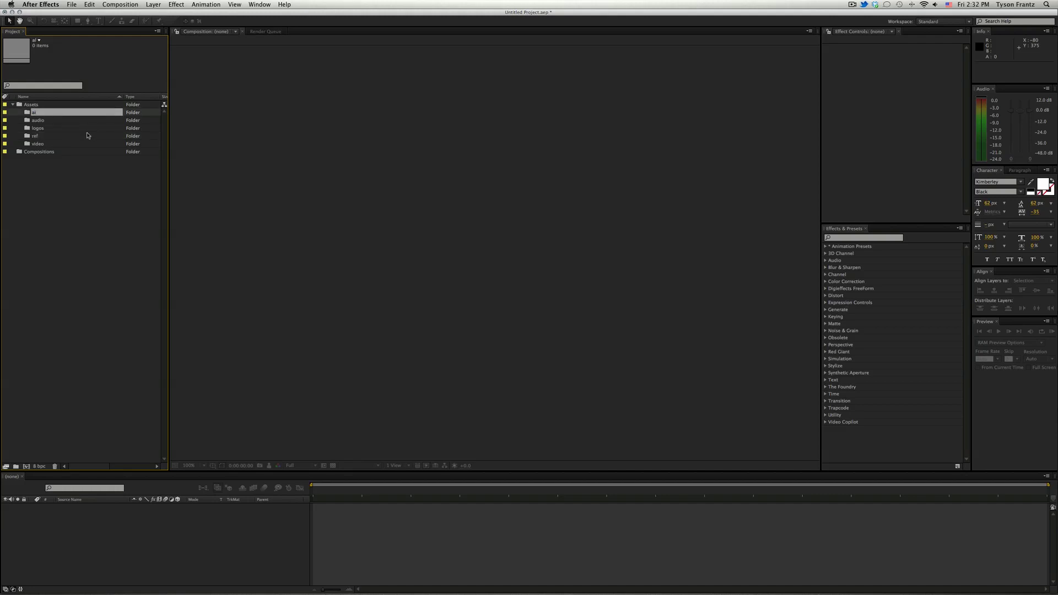
pyautogui.click(62, 175)
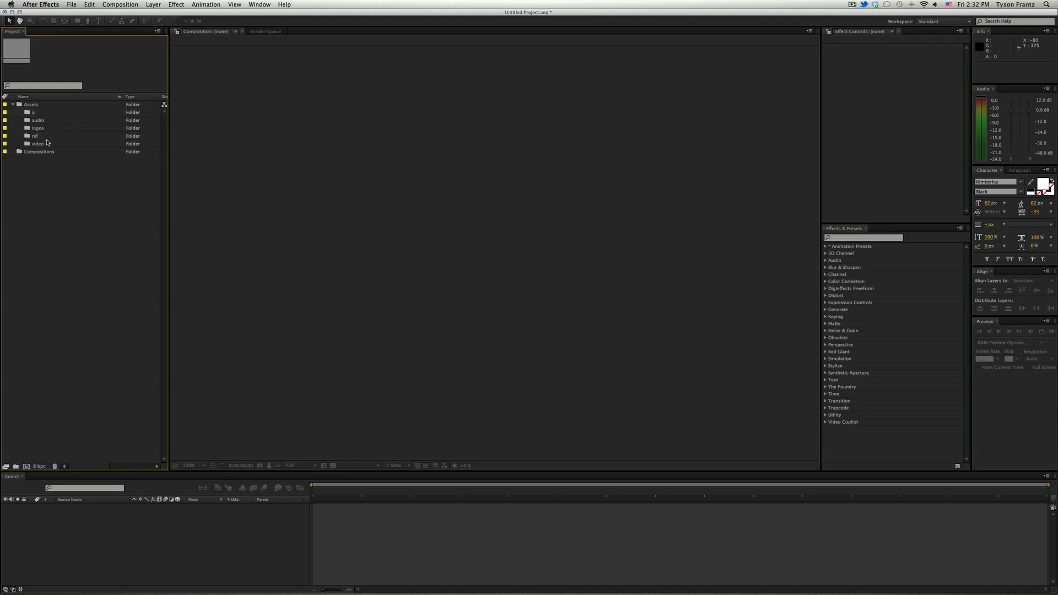
pyautogui.click(36, 113)
pyautogui.click(32, 105)
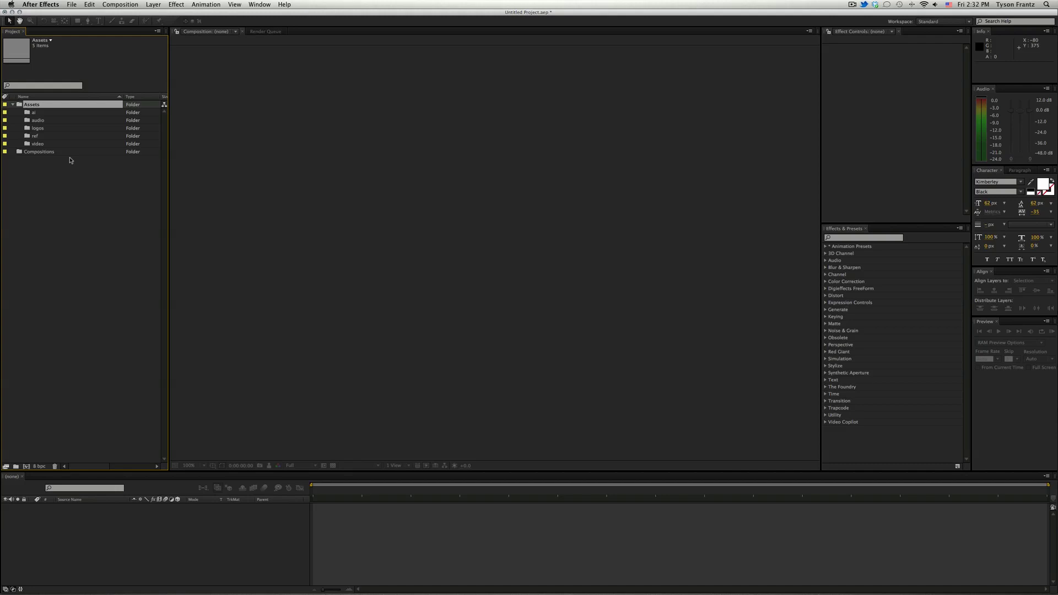
# - Import diagonal_lines.ai from the ai folder of the desktop project 0182_Yahoo! into the project's ai subfolder
pyautogui.click(36, 112)
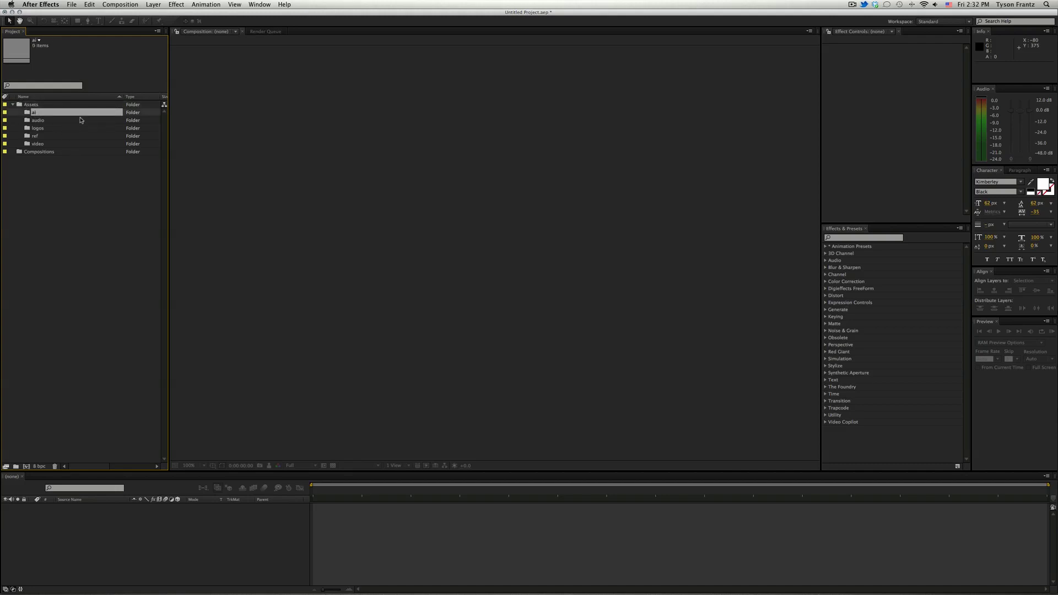
pyautogui.press('super+i')
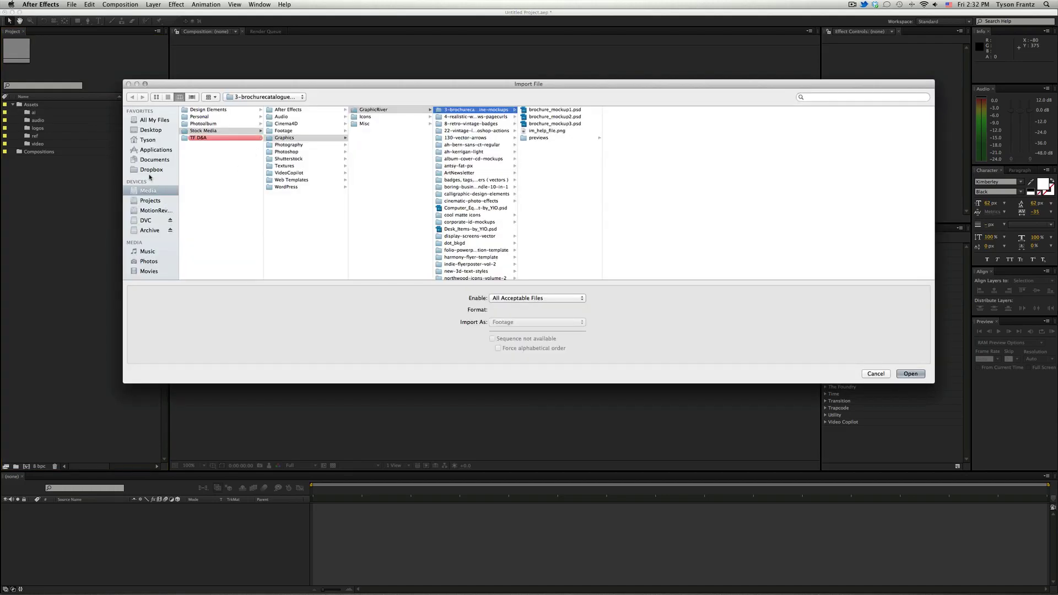
pyautogui.click(155, 201)
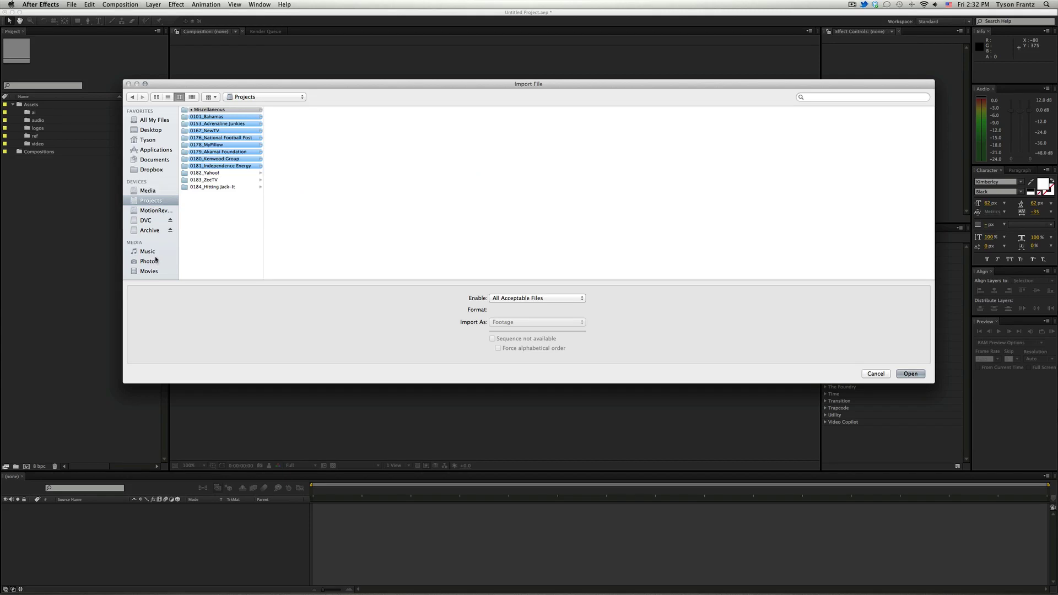
pyautogui.click(151, 130)
pyautogui.click(220, 110)
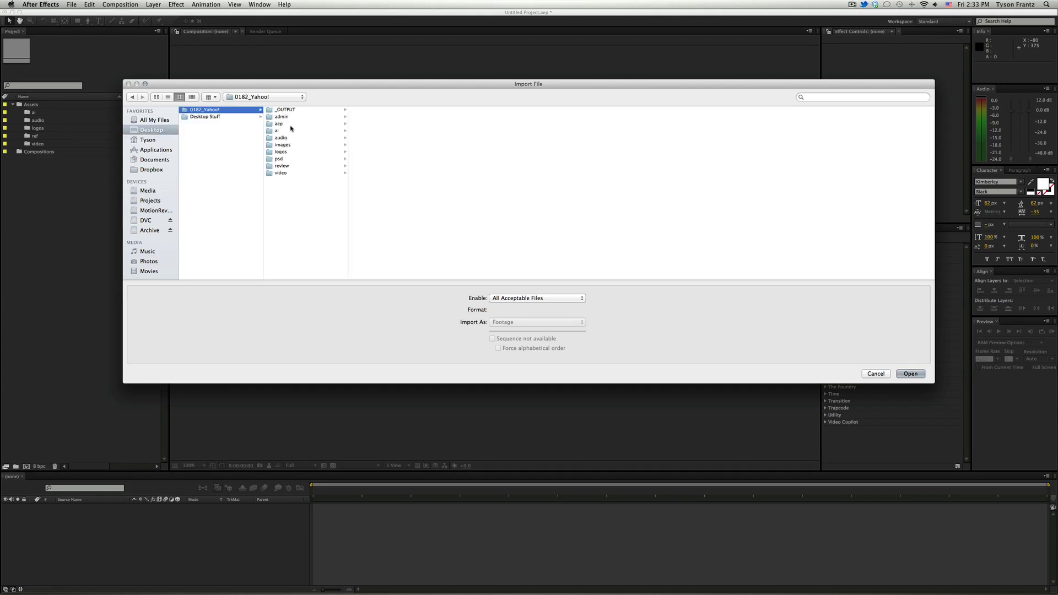
pyautogui.click(293, 131)
pyautogui.doubleClick(379, 110)
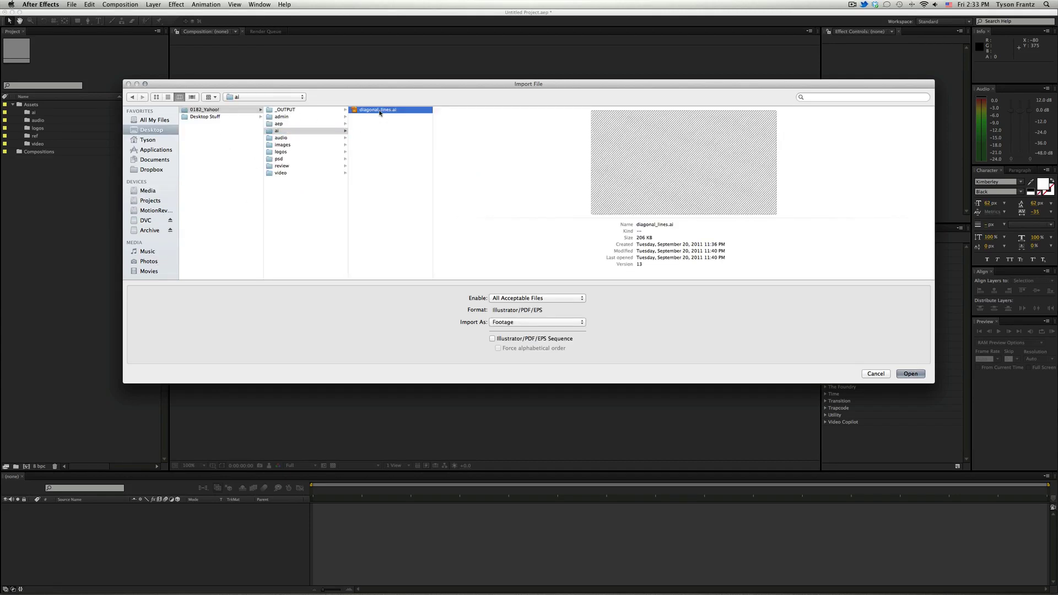
# - Import the music, sfx and vo folders and YAHOO_YODEL.AIF from the project's audio folder on disk into the audio subfolder
pyautogui.click(48, 129)
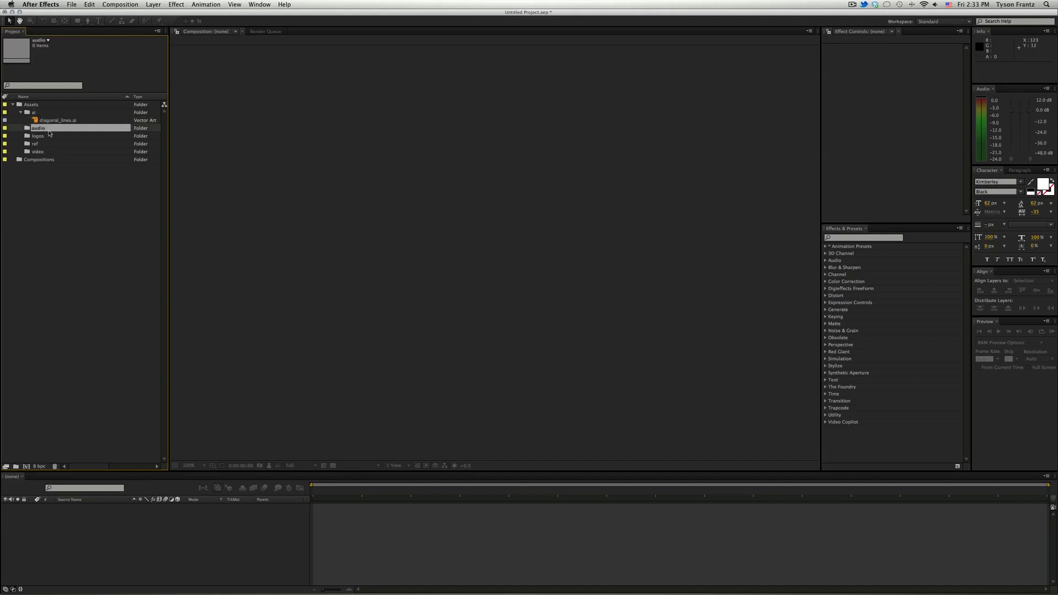
pyautogui.press('super+i')
pyautogui.click(283, 137)
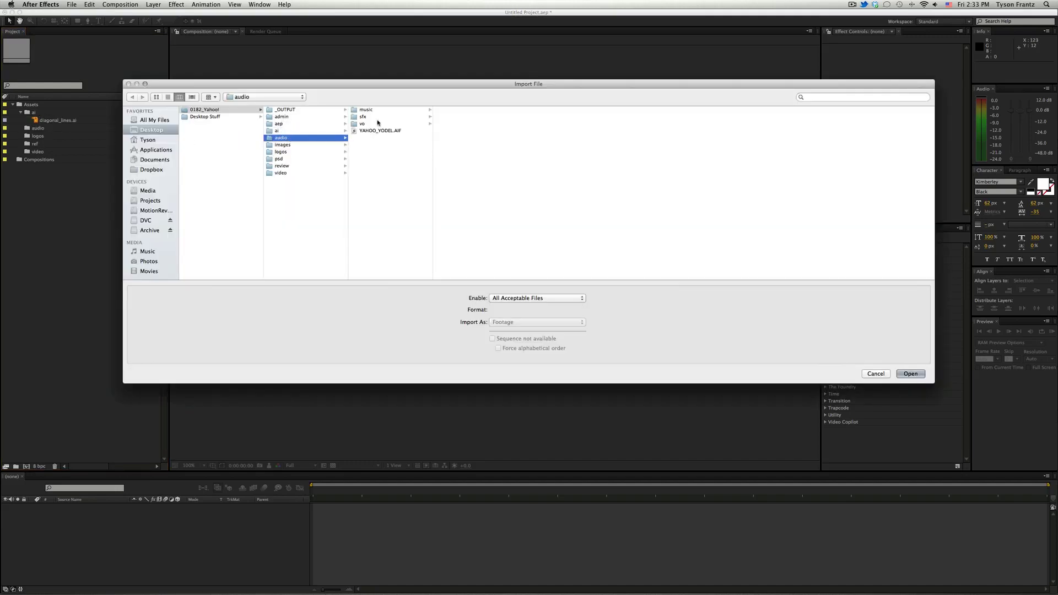
pyautogui.moveTo(366, 109); pyautogui.dragTo(373, 133)
pyautogui.press('Return')
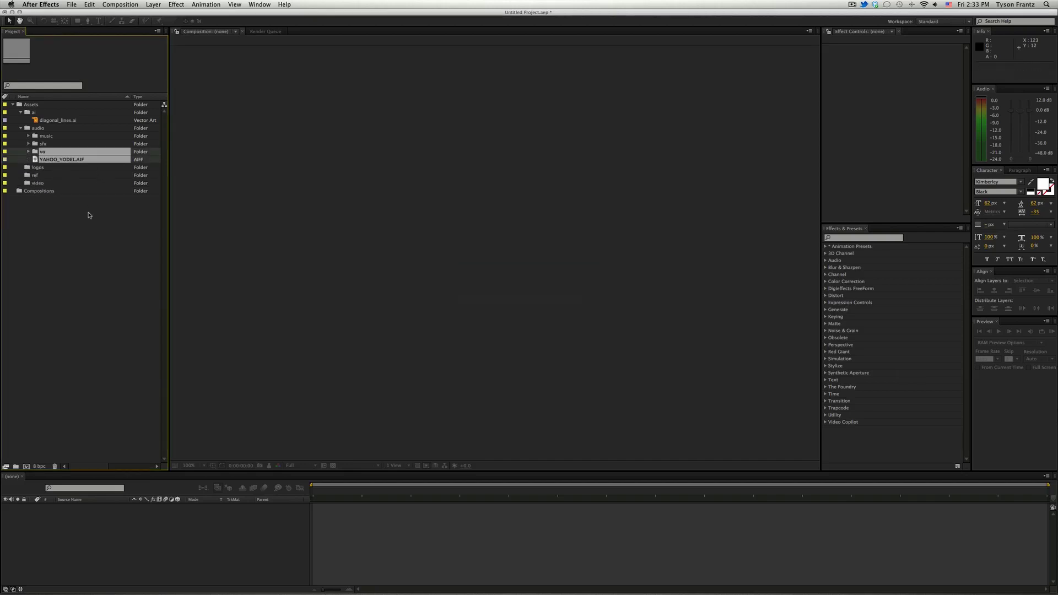
pyautogui.click(50, 136)
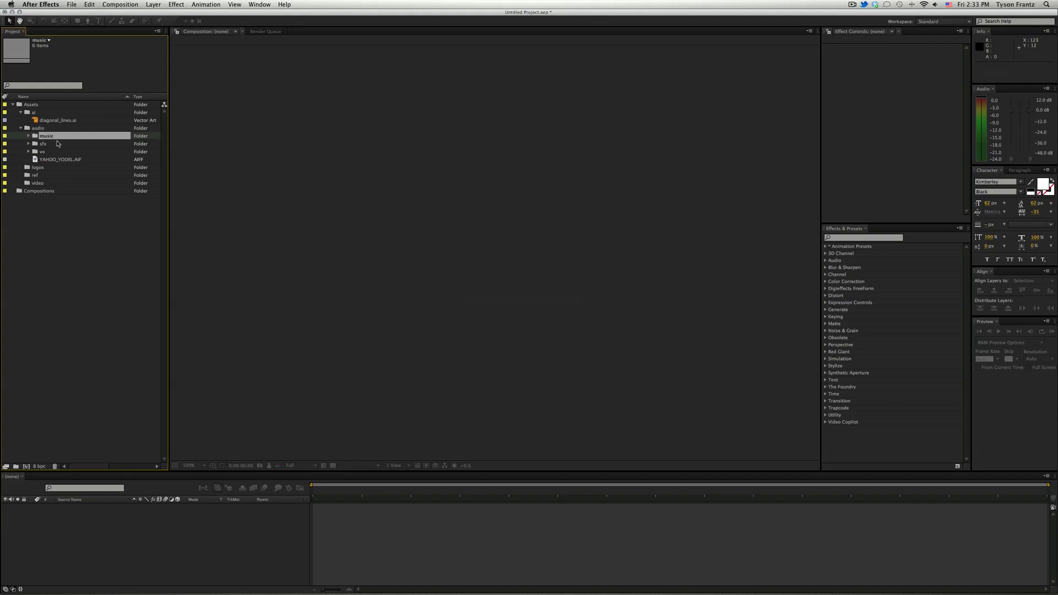
# - Delete the ai, audio, logos, ref and video subfolders from Assets together with their contents
pyautogui.click(44, 113)
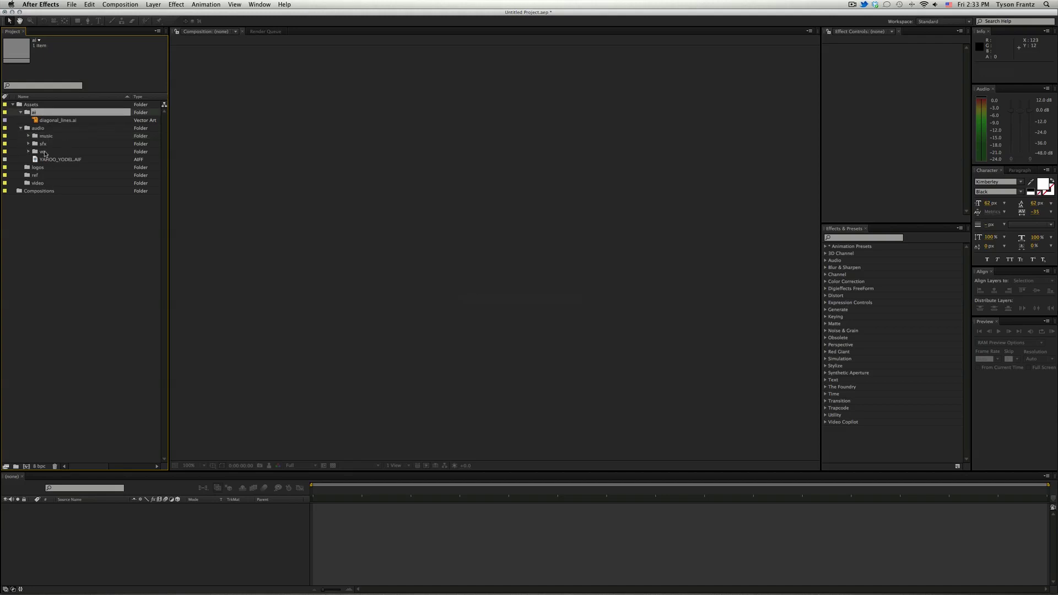
pyautogui.click(21, 128)
pyautogui.click(21, 112)
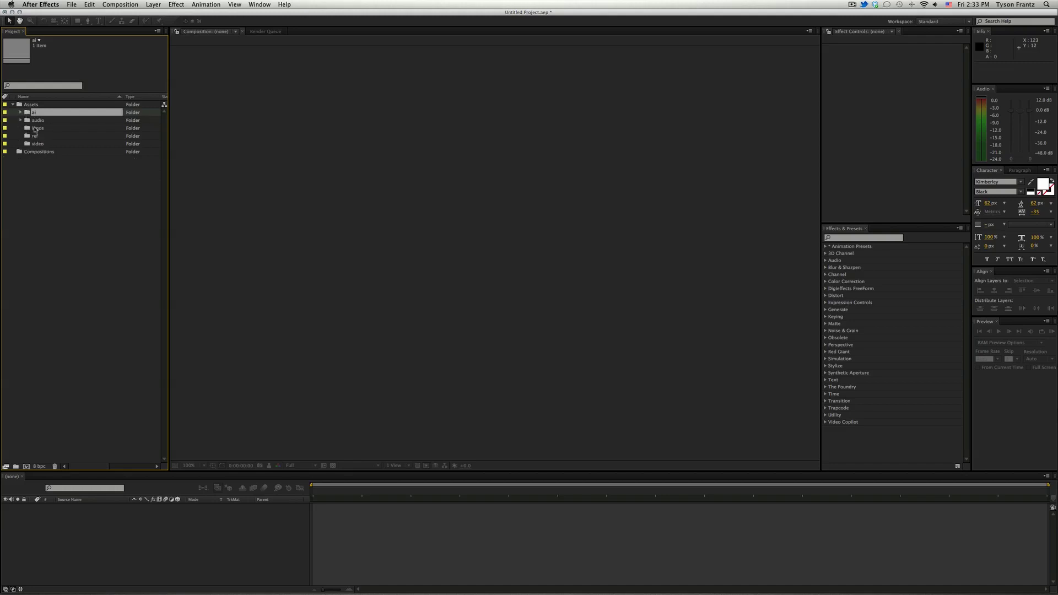
pyautogui.keyDown('shift'); pyautogui.click(40, 145); pyautogui.keyUp('shift')
pyautogui.press('Delete')
pyautogui.press('Return')
# - Import the ai, audio, images, logos, psd and video folders from 0182_Yahoo! into Assets, stopping the import during the images
pyautogui.click(65, 104)
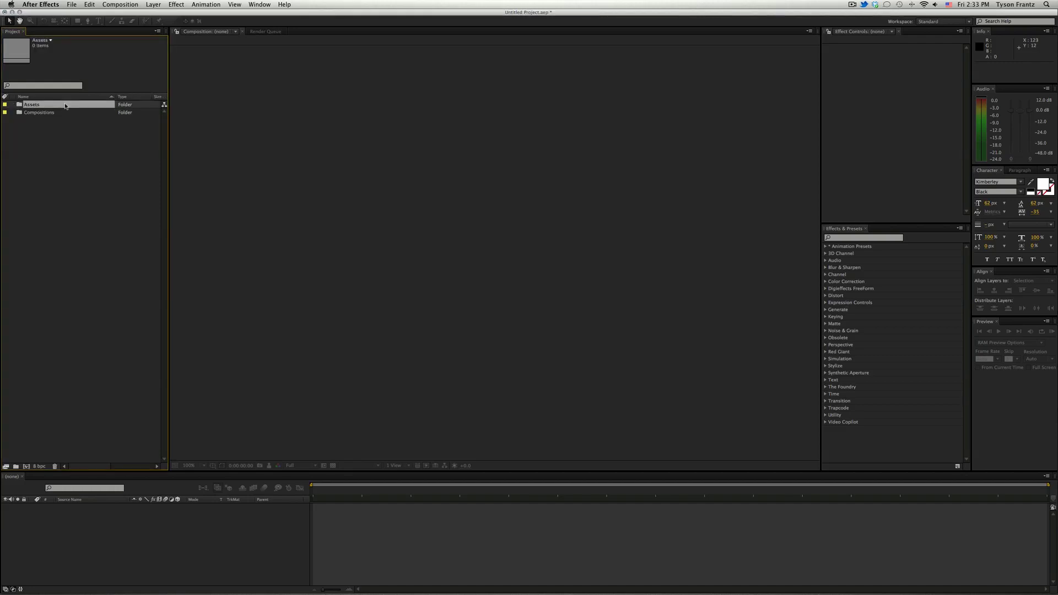
pyautogui.press('super+i')
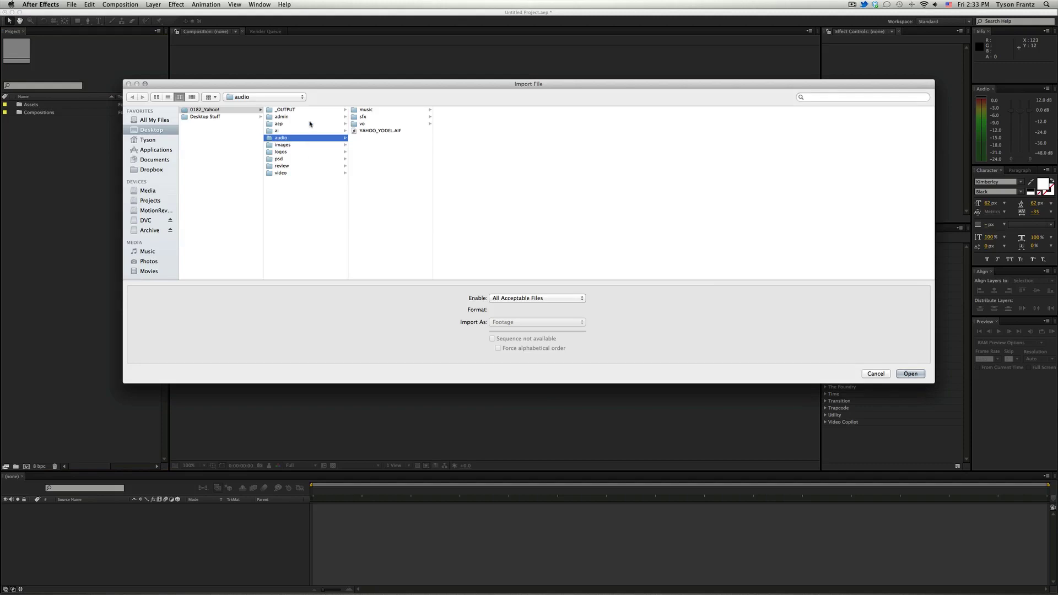
pyautogui.click(292, 124)
pyautogui.moveTo(280, 132); pyautogui.dragTo(287, 161)
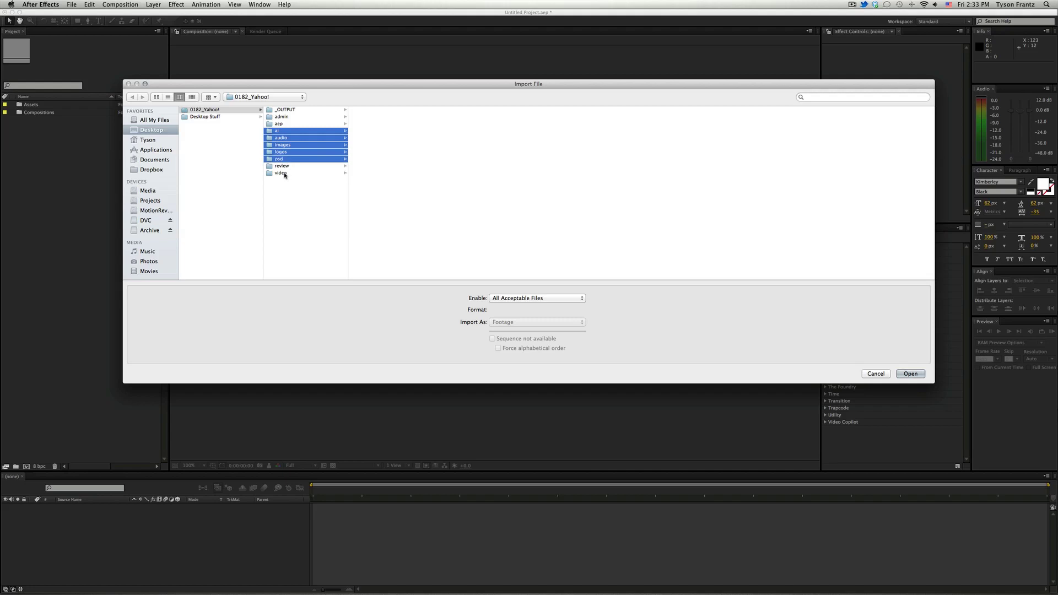
pyautogui.keyDown('super'); pyautogui.click(285, 176); pyautogui.keyUp('super')
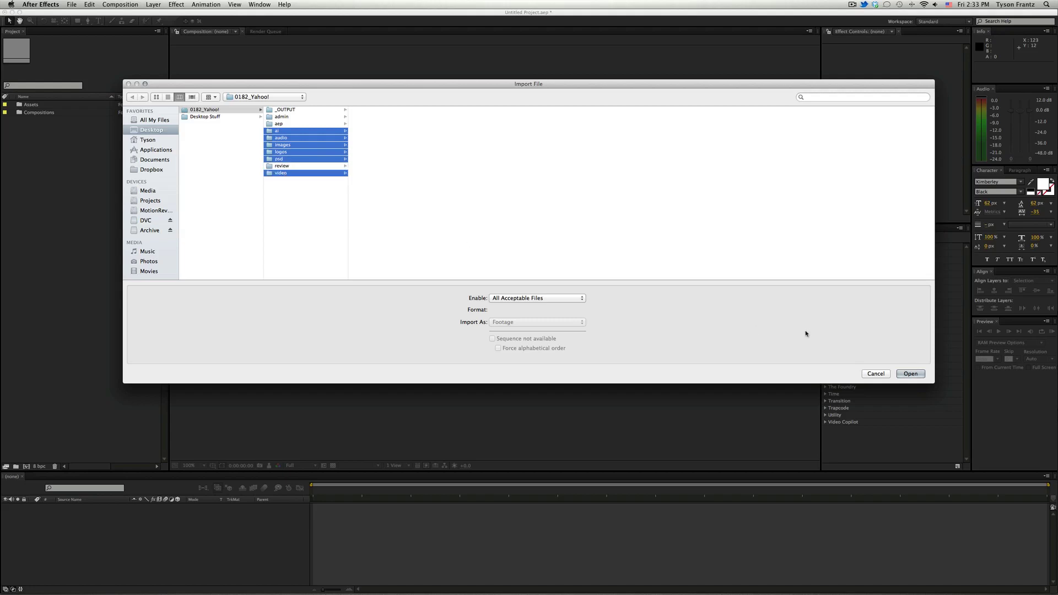
pyautogui.click(910, 373)
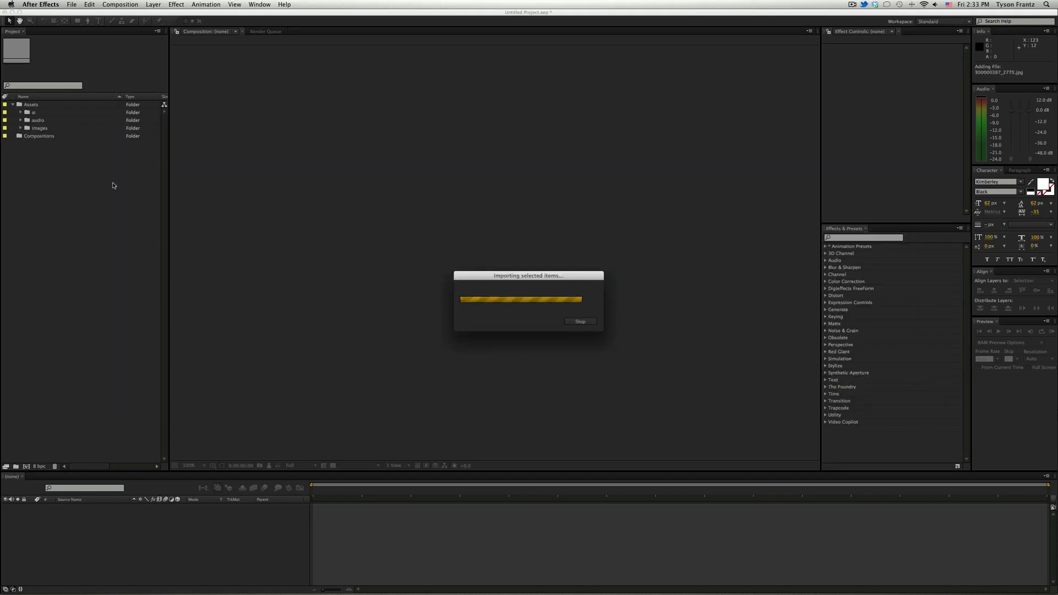
pyautogui.click(629, 350)
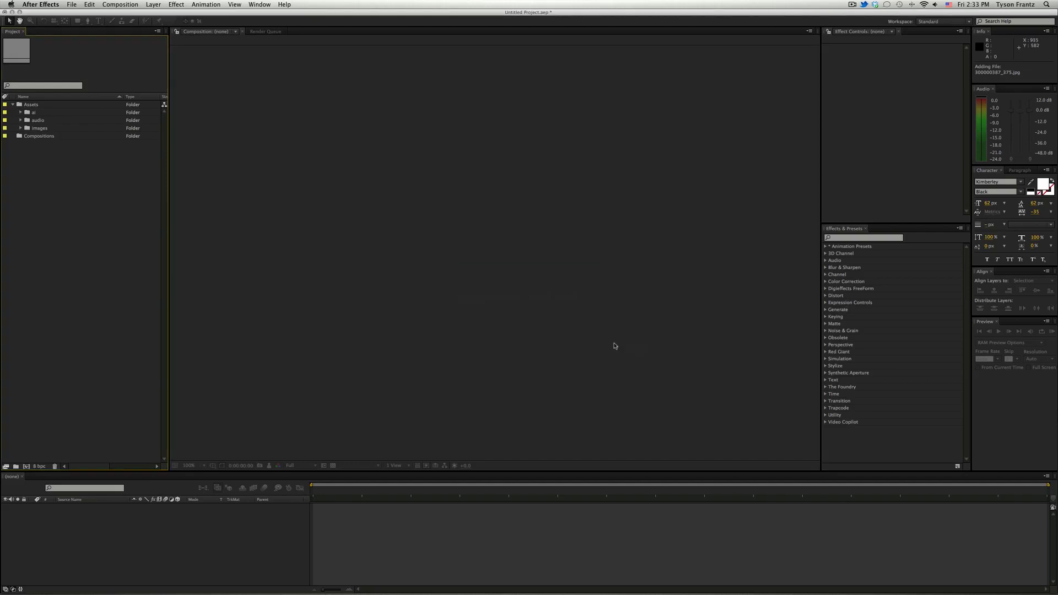
# - Import the remaining logos, psd and video folders from 0182_Yahoo! into the Assets folder
pyautogui.click(20, 127)
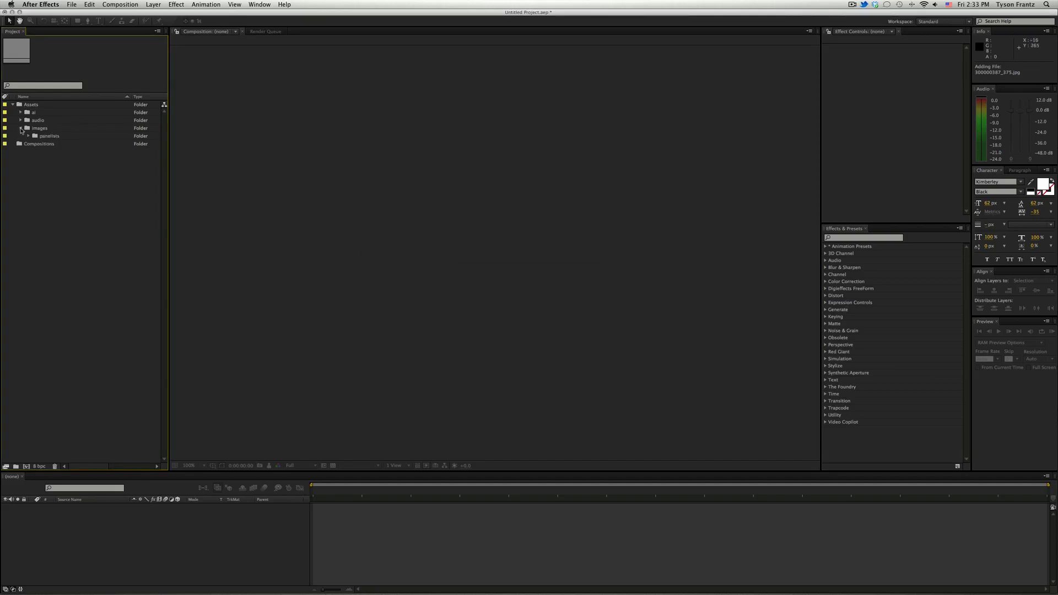
pyautogui.click(20, 128)
pyautogui.click(66, 104)
pyautogui.press('super+i')
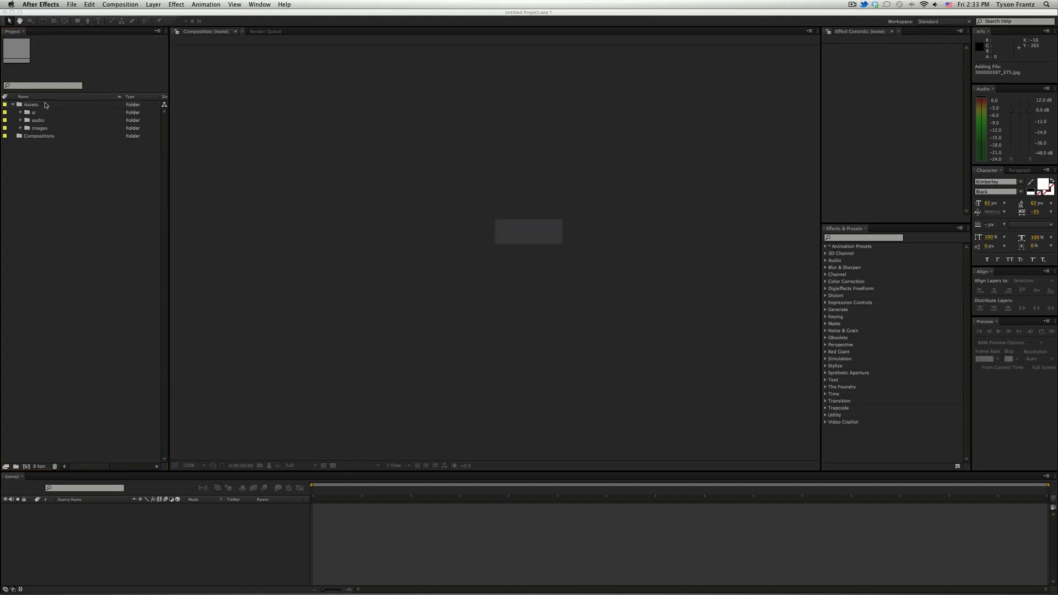
pyautogui.click(304, 152)
pyautogui.keyDown('super'); pyautogui.click(298, 159); pyautogui.keyUp('super')
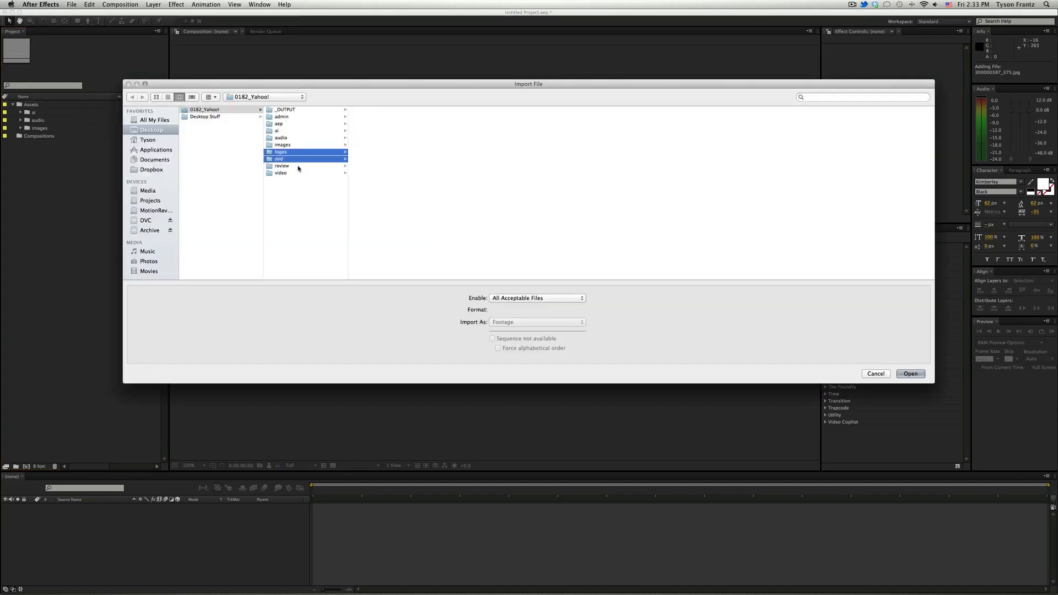
pyautogui.keyDown('super'); pyautogui.click(296, 173); pyautogui.keyUp('super')
pyautogui.press('Return')
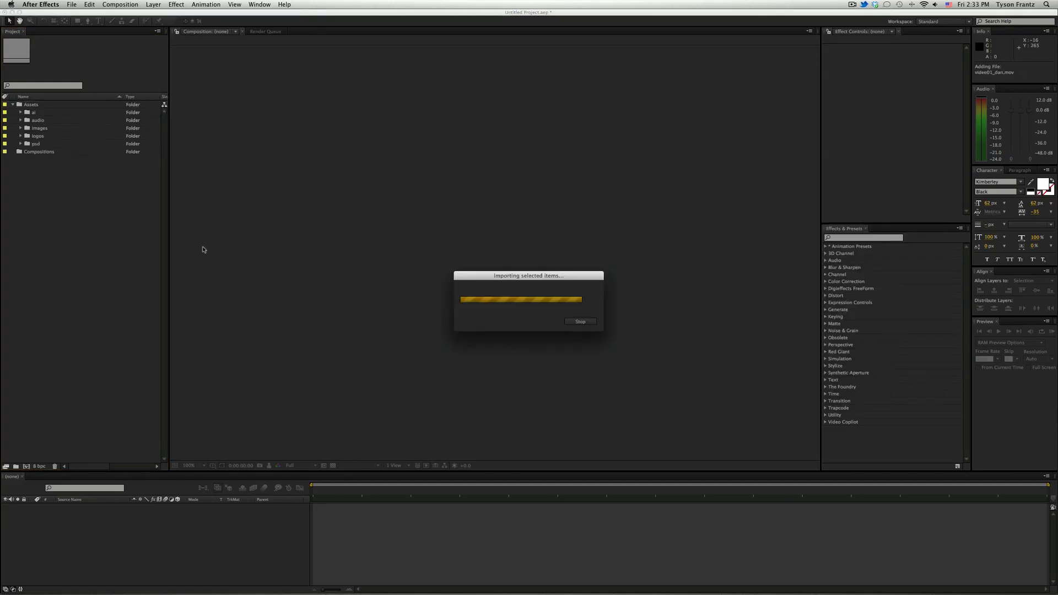
pyautogui.click(113, 198)
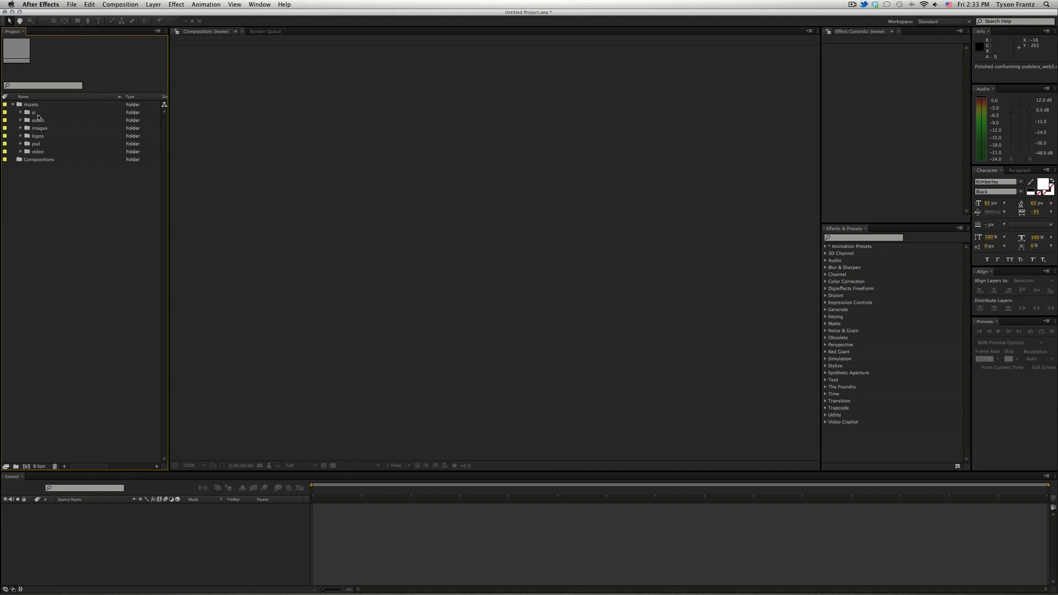
# - Examine the contents of the imported video, psd and audio folders and the overall Assets structure
pyautogui.click(20, 152)
pyautogui.click(21, 152)
pyautogui.click(21, 144)
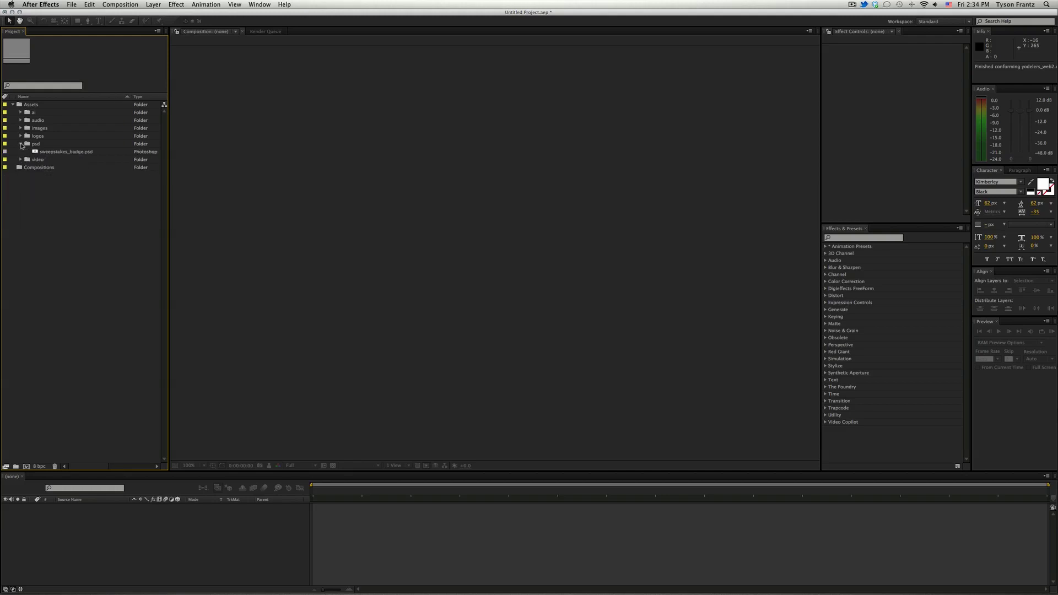
pyautogui.click(20, 144)
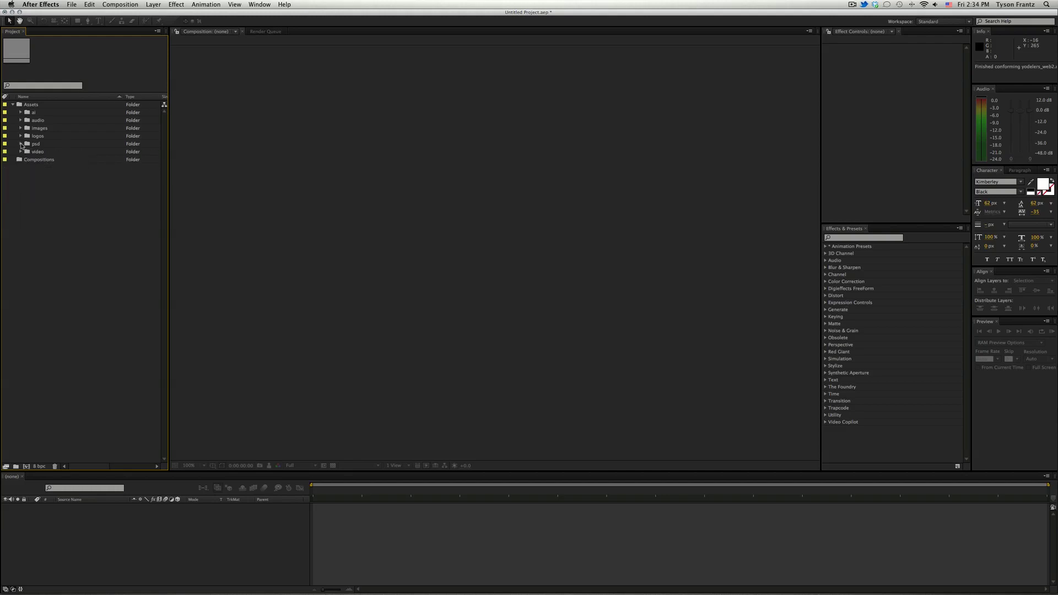
pyautogui.click(13, 105)
pyautogui.click(14, 105)
pyautogui.click(31, 120)
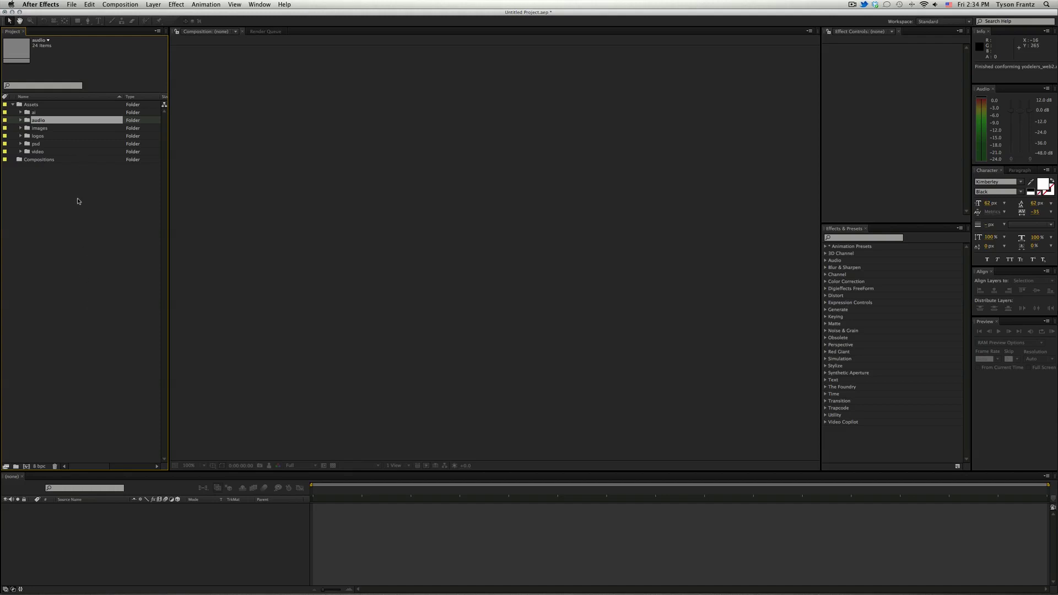
pyautogui.click(55, 233)
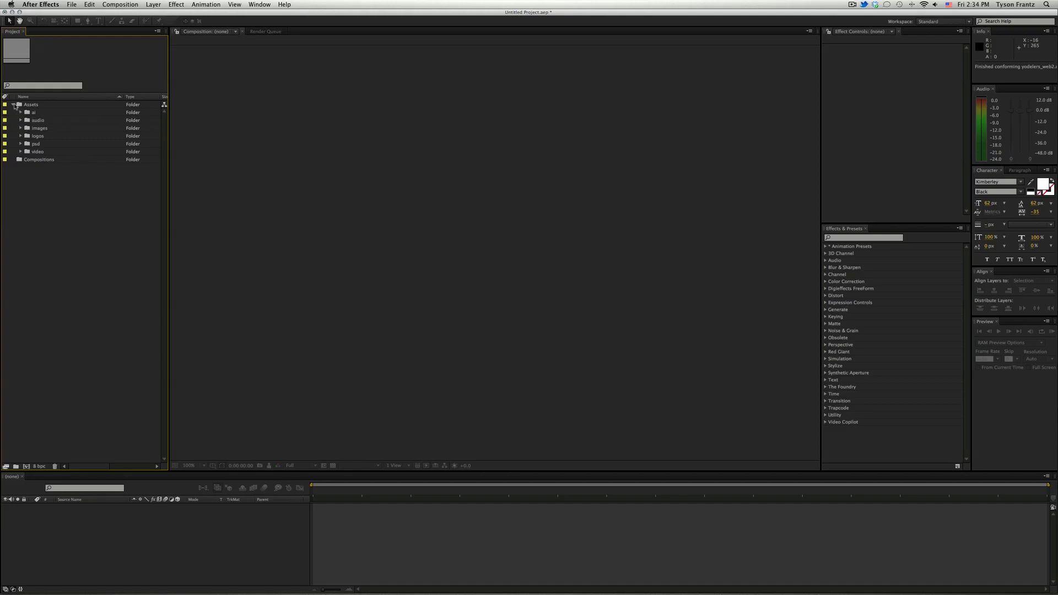
pyautogui.click(47, 121)
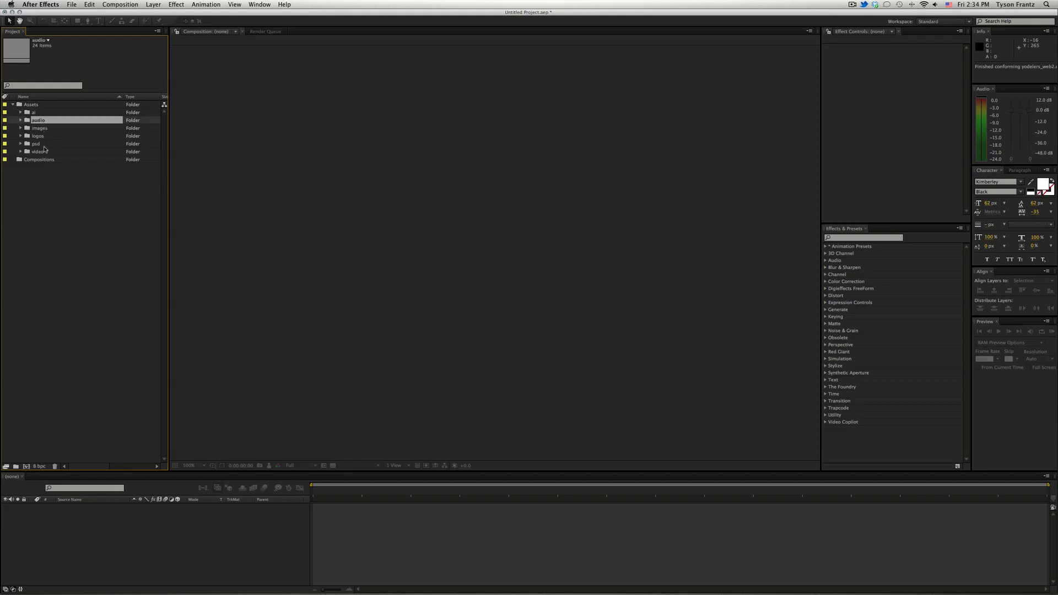
pyautogui.click(20, 120)
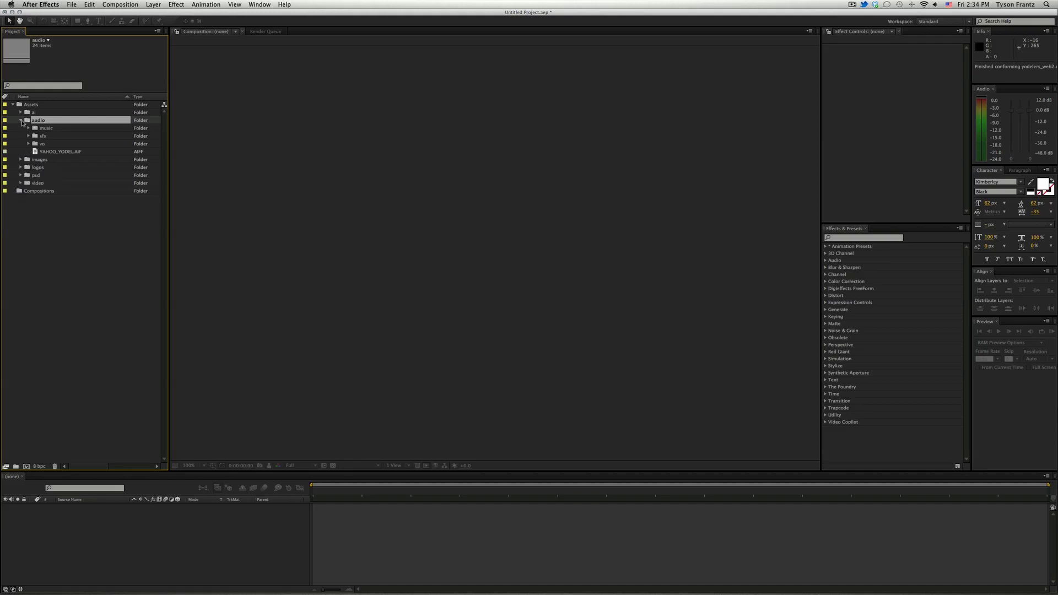
pyautogui.click(20, 120)
pyautogui.click(52, 188)
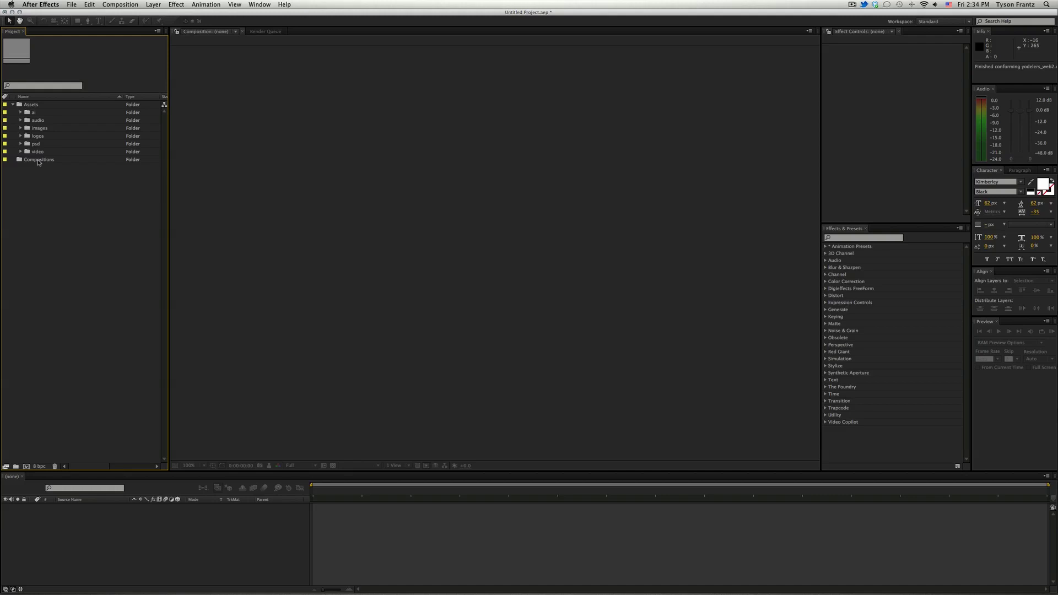
# - Create a new composition named animation_MASTER inside the Compositions folder, keeping the HDV/HDTV 720 29.97 preset
pyautogui.click(40, 159)
pyautogui.click(65, 174)
pyautogui.click(46, 159)
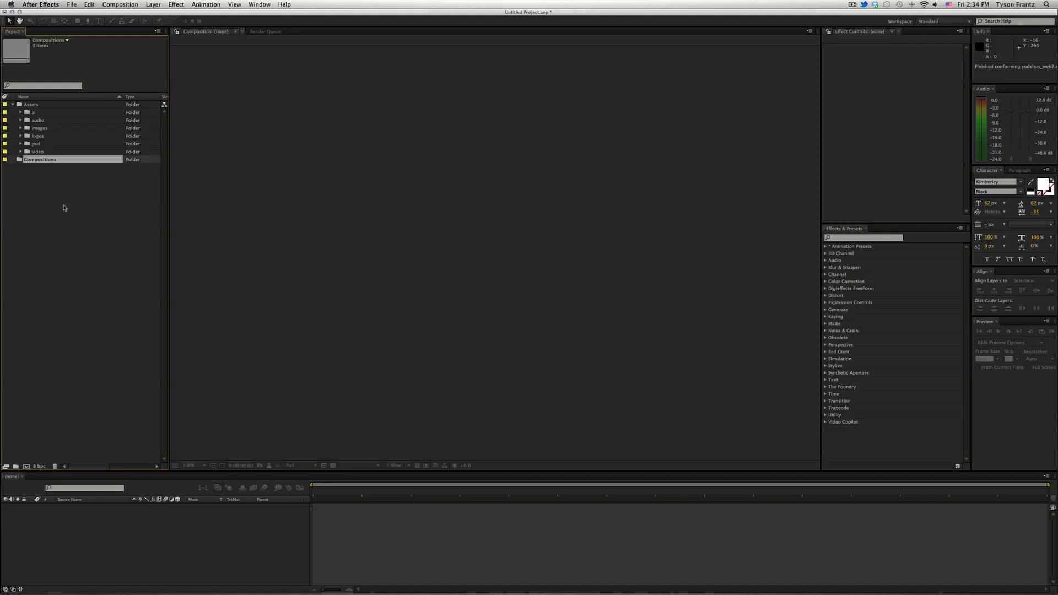
pyautogui.press('super+n')
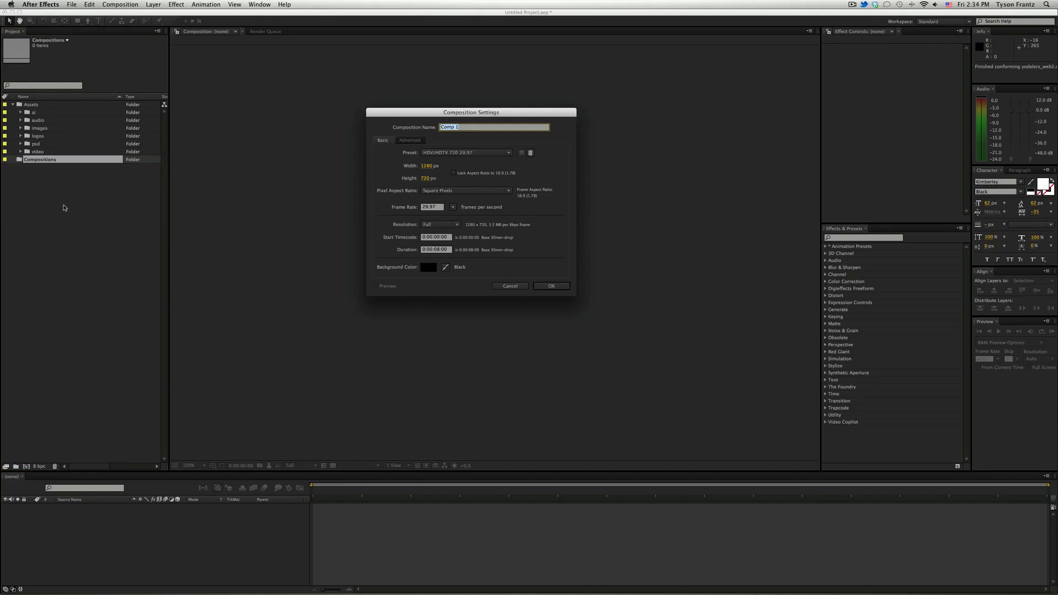
pyautogui.write('animation_MASTER')
pyautogui.press('Return')
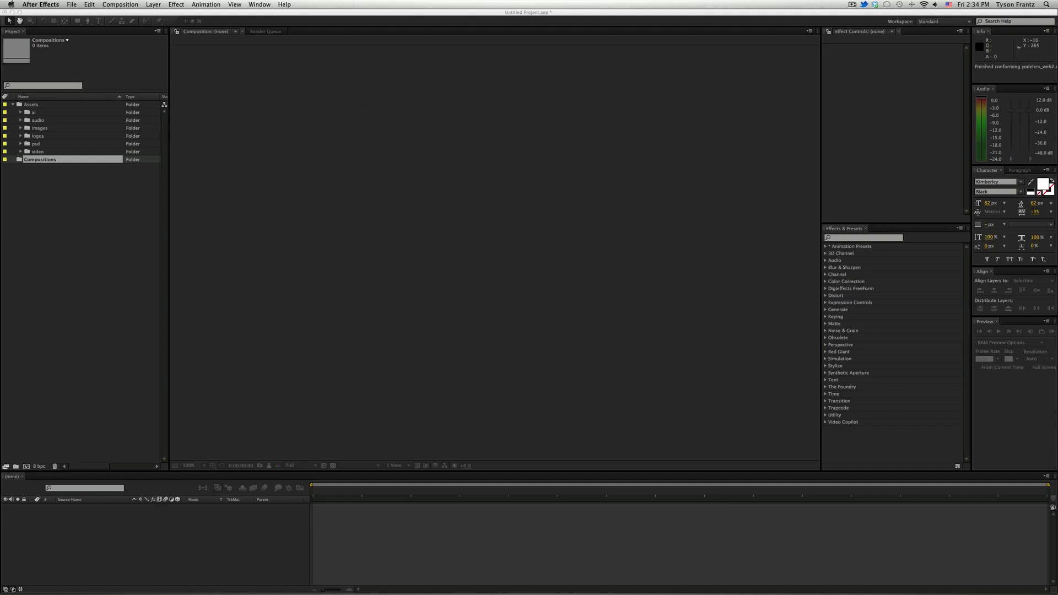
pyautogui.click(64, 168)
pyautogui.click(76, 225)
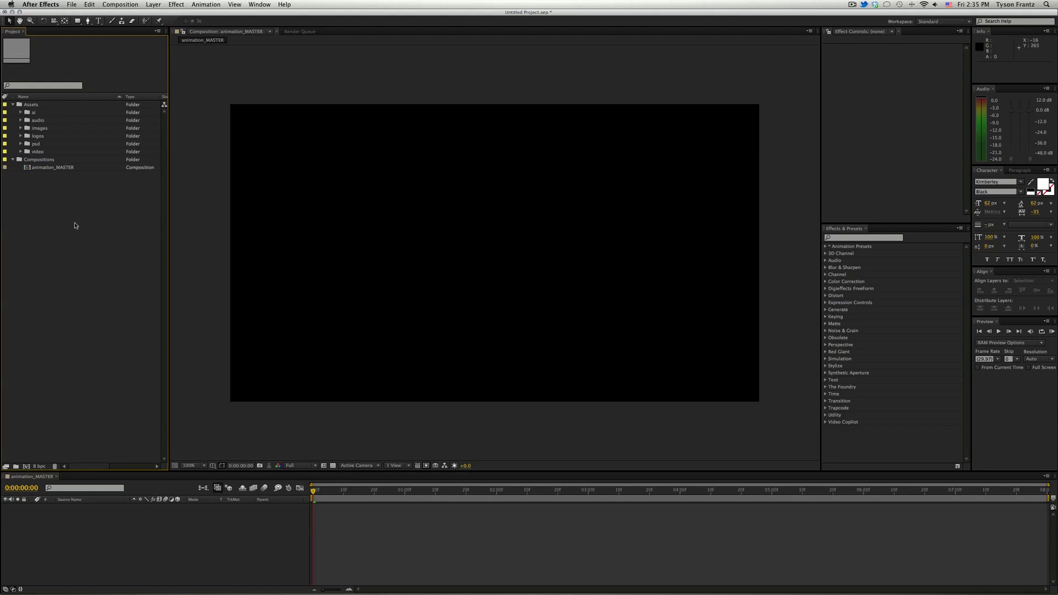
pyautogui.click(51, 168)
pyautogui.click(60, 204)
pyautogui.click(47, 165)
pyautogui.click(52, 189)
pyautogui.click(52, 169)
pyautogui.click(46, 161)
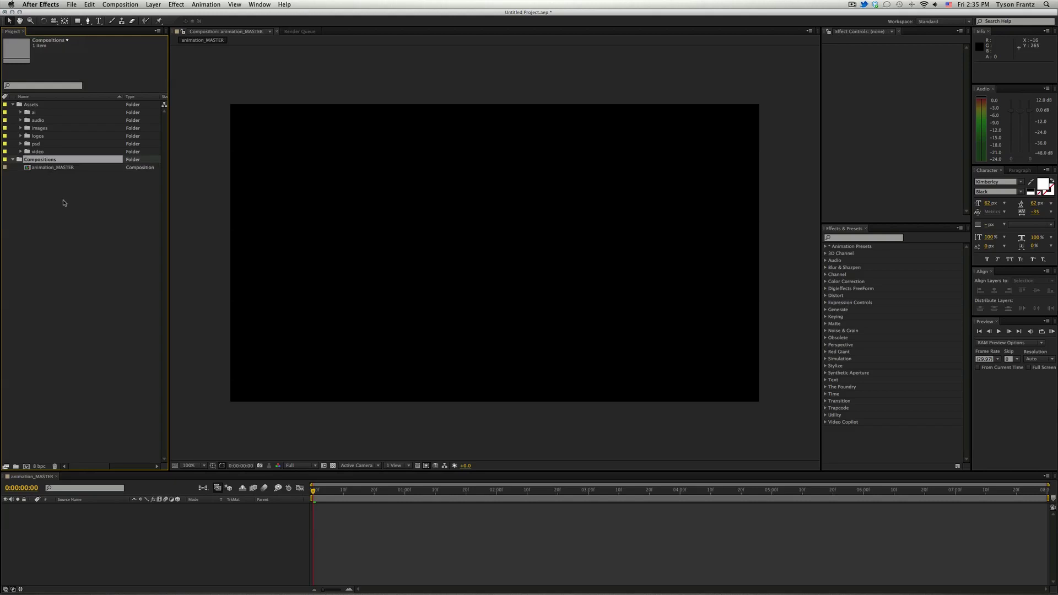
pyautogui.click(61, 197)
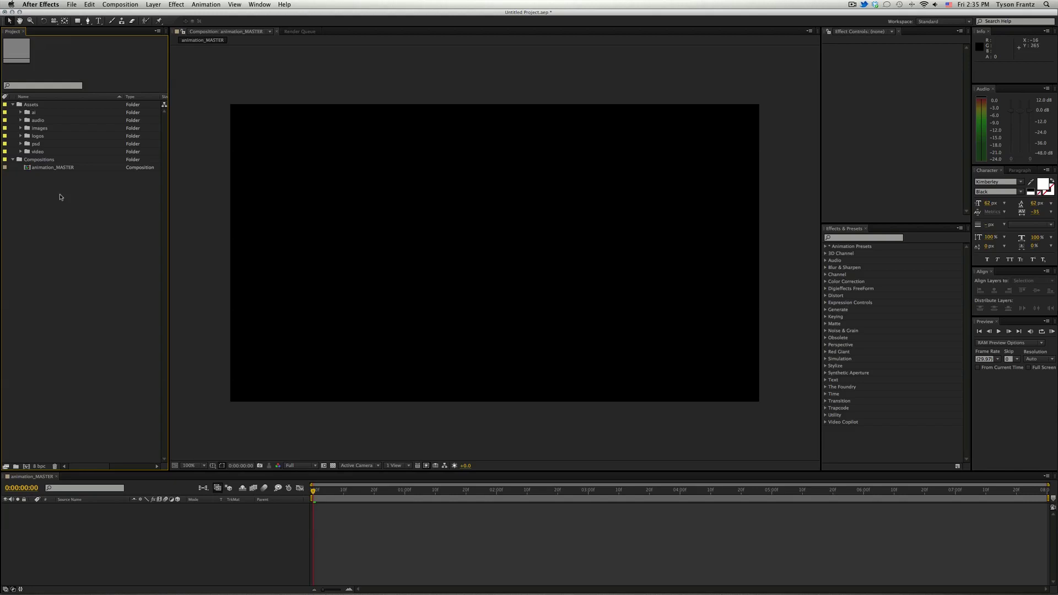
# - Create a folder named "- global" inside the Compositions folder
pyautogui.click(42, 161)
pyautogui.press('super+alt+shift+n')
pyautogui.write('- b')
pyautogui.write('lobal')
pyautogui.press('Return')
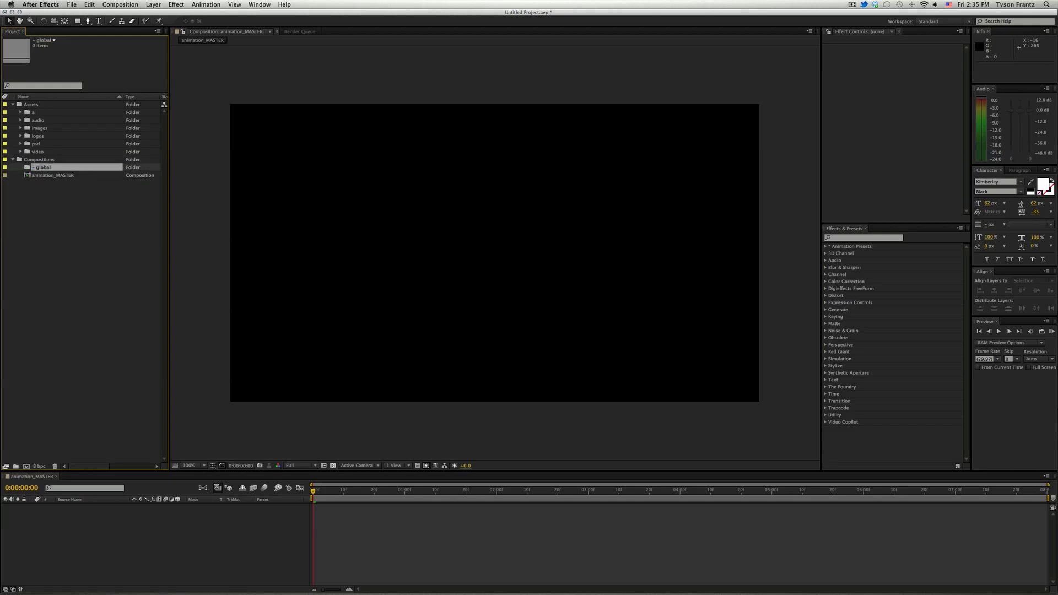
# - Create a composition from ybang.ai in the logos folder and close its view
pyautogui.click(21, 135)
pyautogui.click(55, 152)
pyautogui.click(54, 159)
pyautogui.click(54, 167)
pyautogui.moveTo(53, 167); pyautogui.dragTo(25, 467)
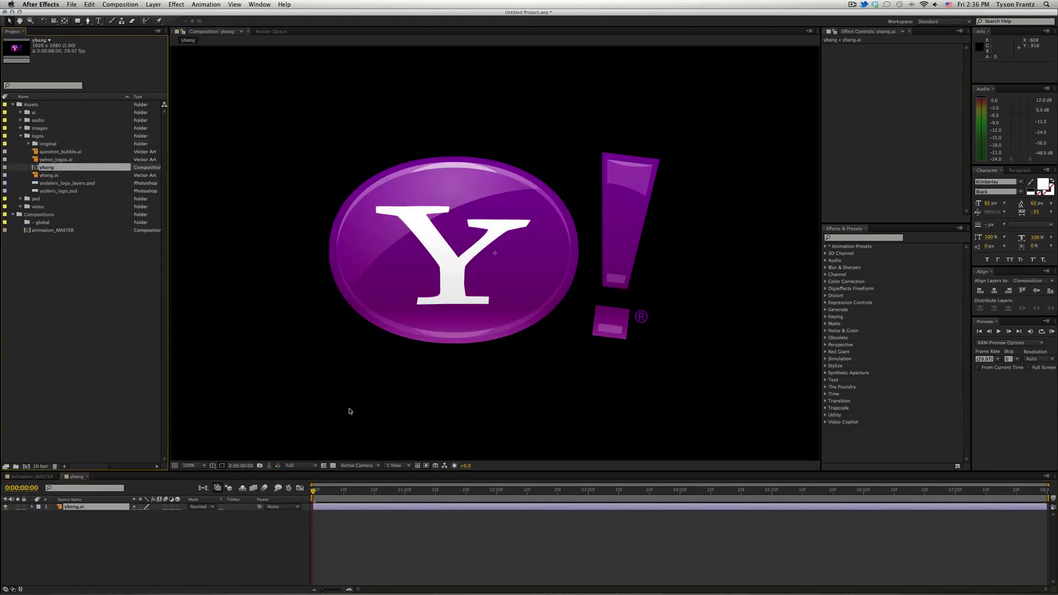
pyautogui.press('super+w')
# - Move the ybang composition into the "- global" folder and rename it yahoo_logo
pyautogui.click(51, 168)
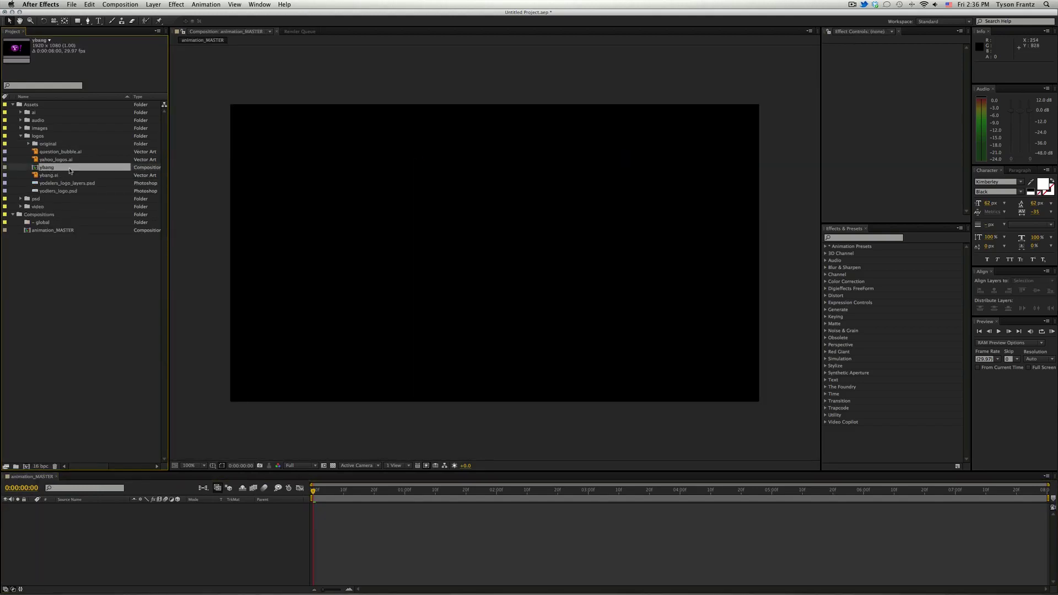
pyautogui.moveTo(51, 168); pyautogui.dragTo(43, 222)
pyautogui.click(21, 214)
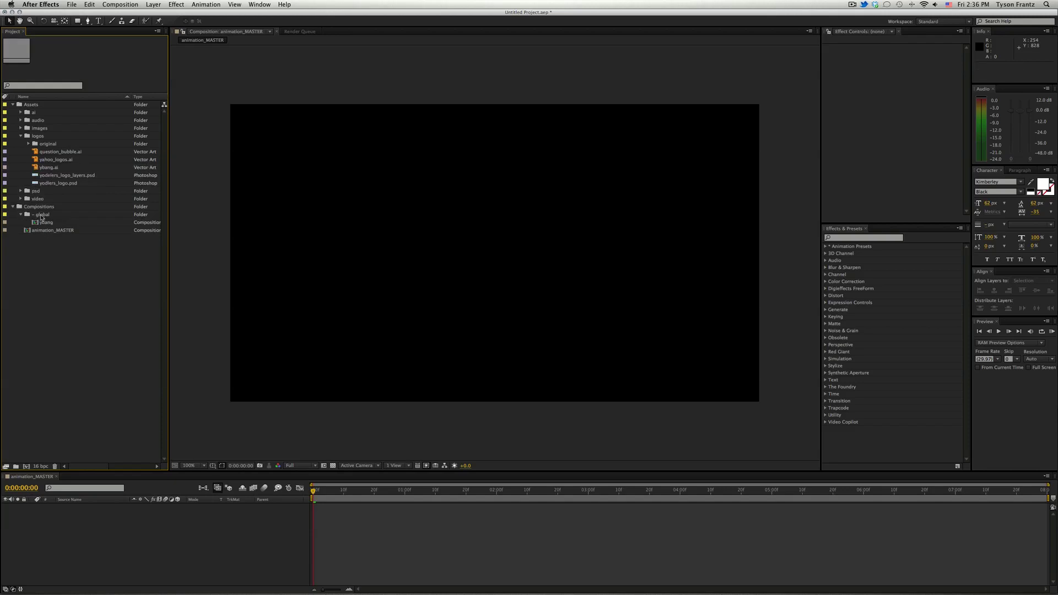
pyautogui.click(50, 223)
pyautogui.press('Return')
pyautogui.write('y')
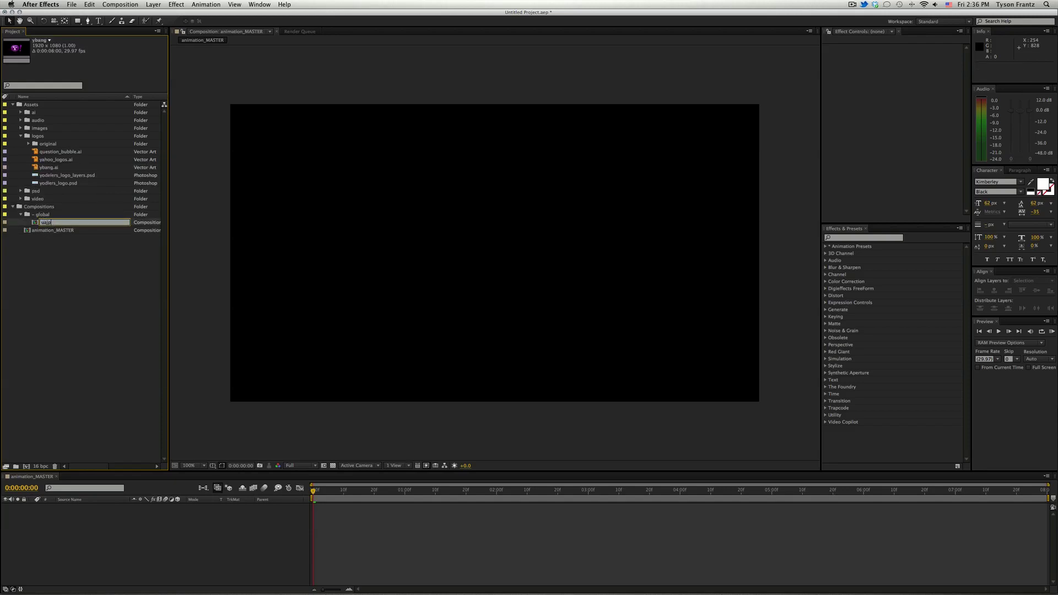
pyautogui.write('ahoo')
pyautogui.write('logo')
pyautogui.press('Return')
pyautogui.click(21, 136)
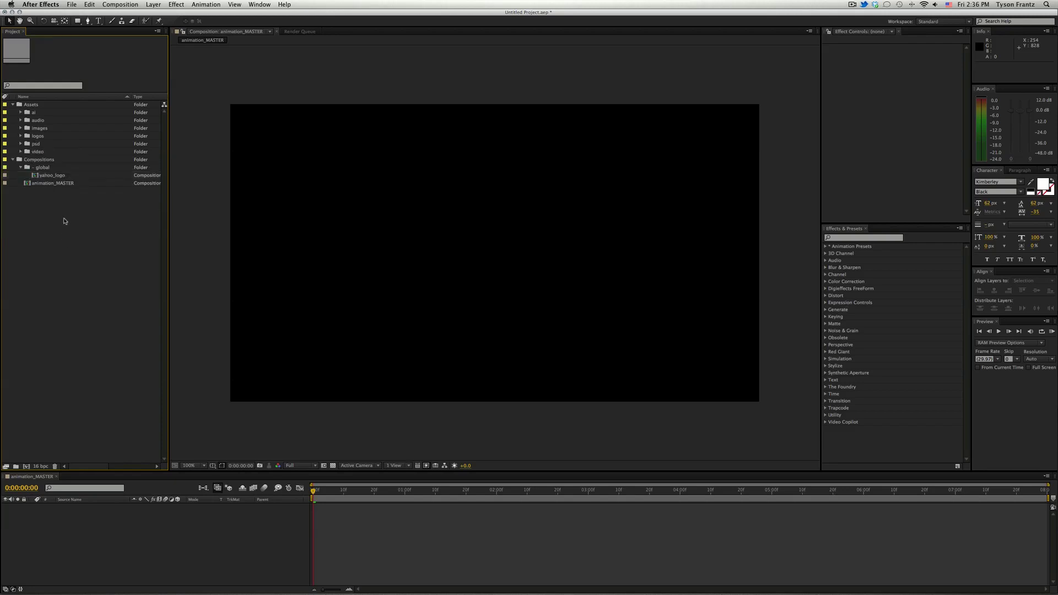
pyautogui.click(49, 176)
pyautogui.click(53, 184)
pyautogui.click(52, 176)
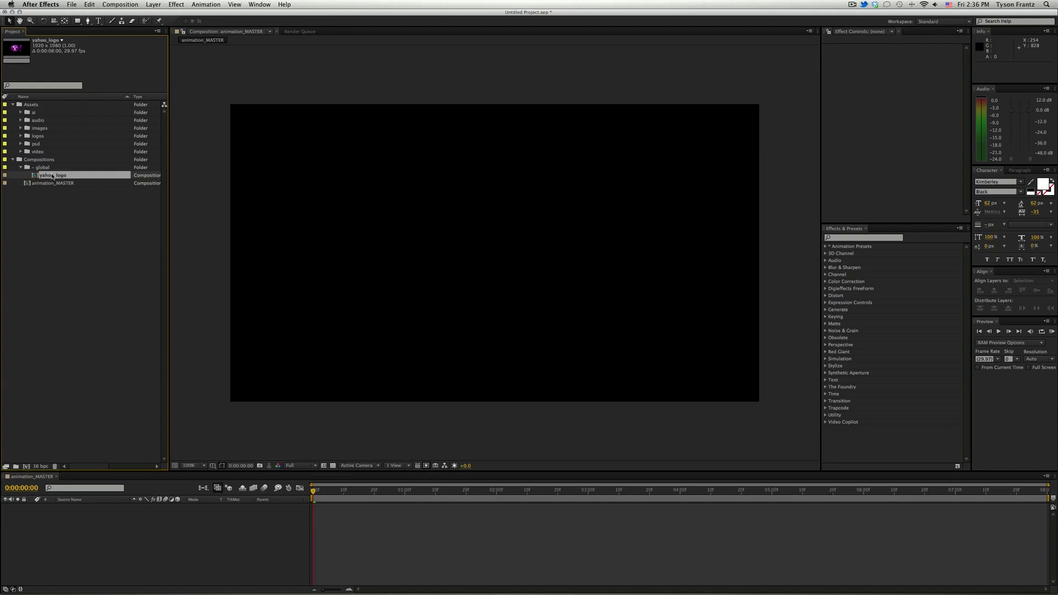
pyautogui.click(61, 211)
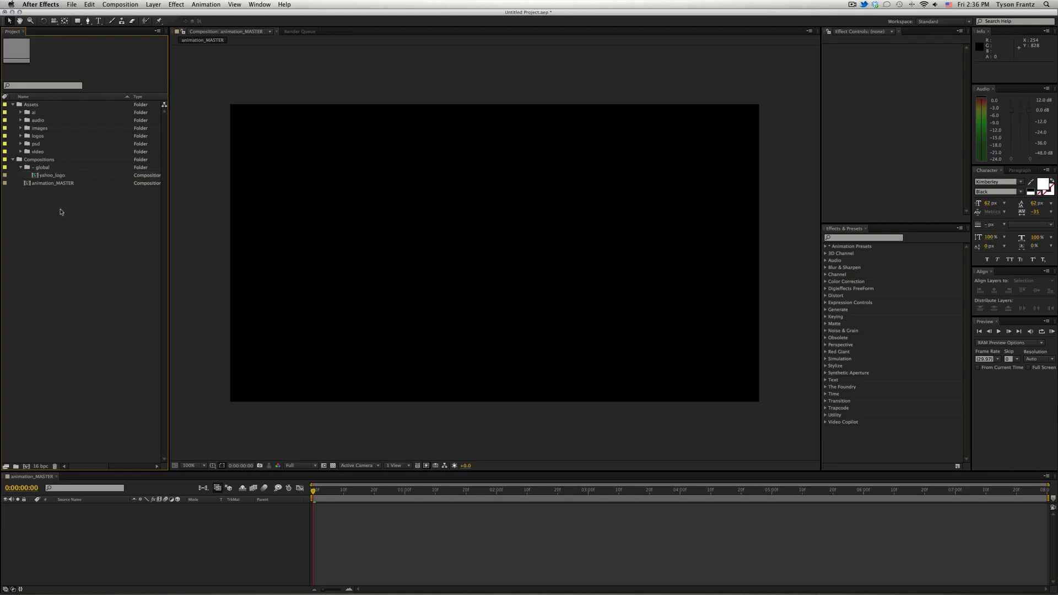
pyautogui.click(50, 177)
pyautogui.click(48, 167)
pyautogui.click(48, 176)
pyautogui.click(46, 168)
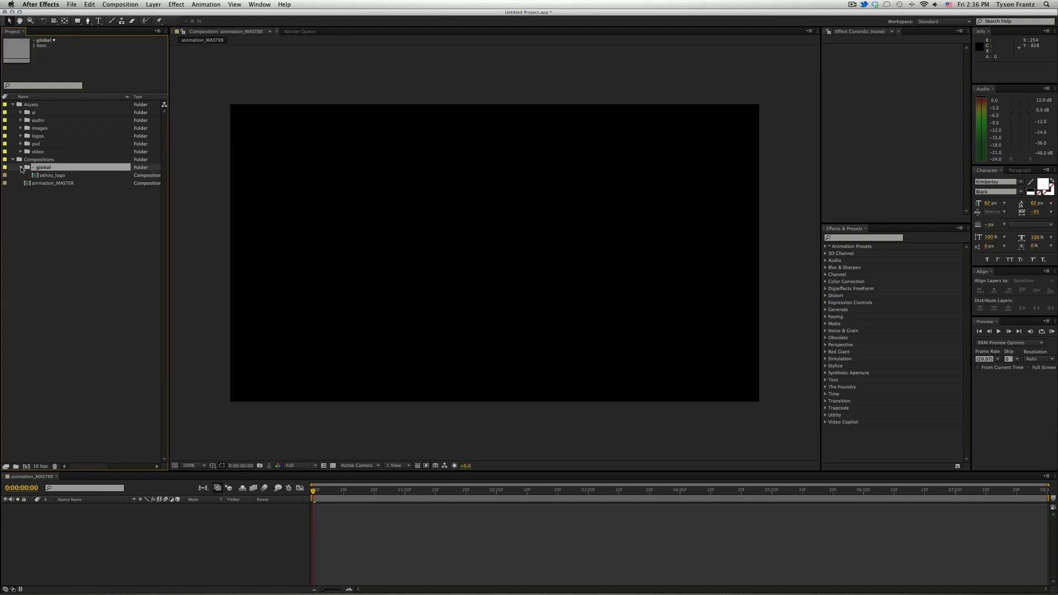
# - Add the panelists images 300000387_292, 300000387_1309, 300000387_2063 and 300000387_2284 to animation_MASTER with an enlarged timeline area
pyautogui.click(40, 183)
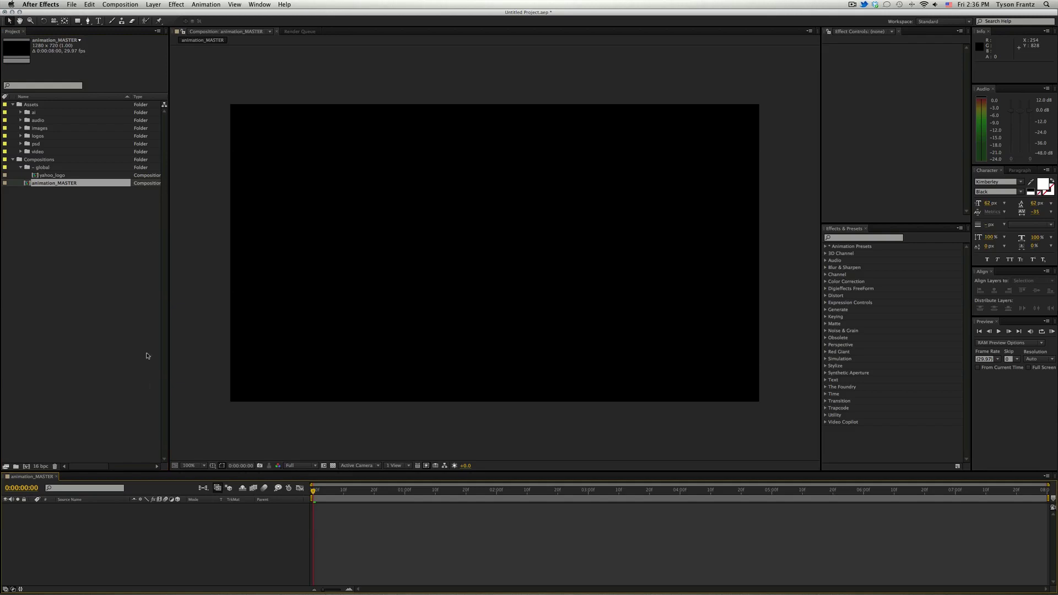
pyautogui.moveTo(172, 473); pyautogui.dragTo(175, 406)
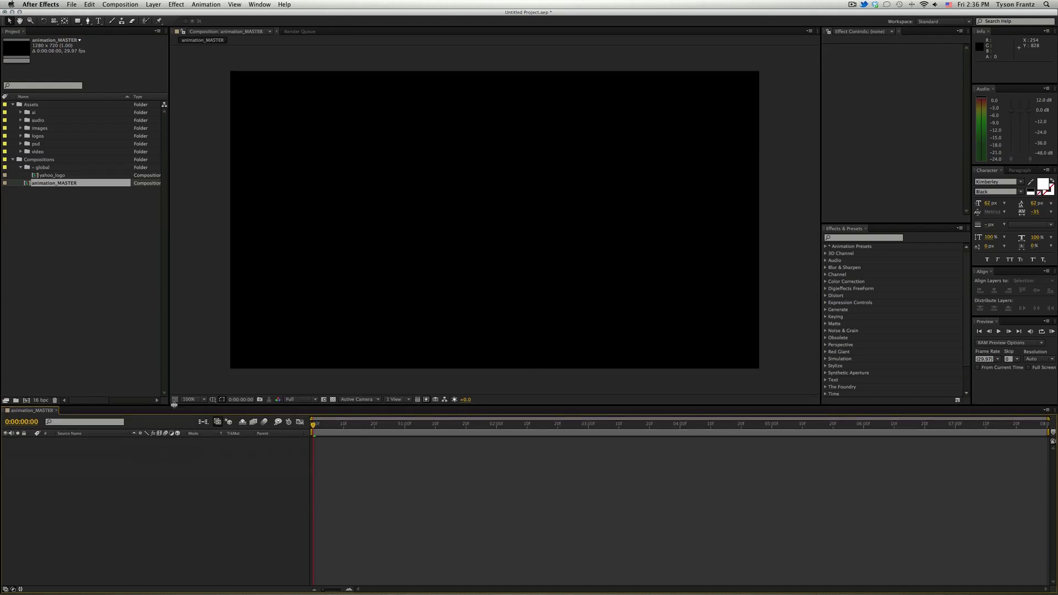
pyautogui.click(21, 128)
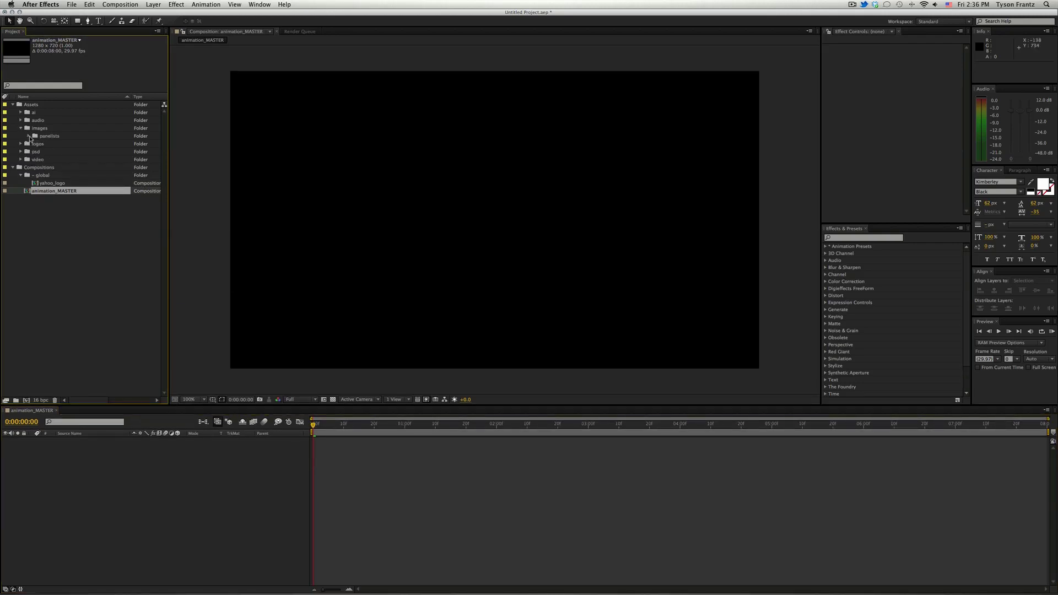
pyautogui.click(28, 136)
pyautogui.click(70, 159)
pyautogui.keyDown('super'); pyautogui.click(71, 198); pyautogui.keyUp('super')
pyautogui.keyDown('super'); pyautogui.click(71, 237); pyautogui.keyUp('super')
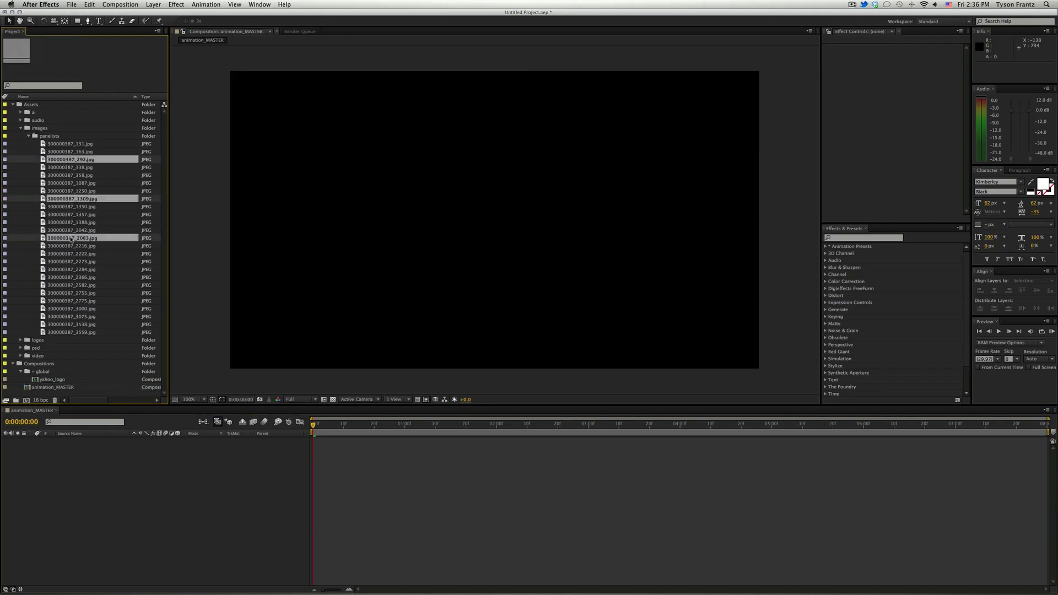
pyautogui.keyDown('super'); pyautogui.click(72, 270); pyautogui.keyUp('super')
pyautogui.moveTo(79, 240); pyautogui.dragTo(111, 497)
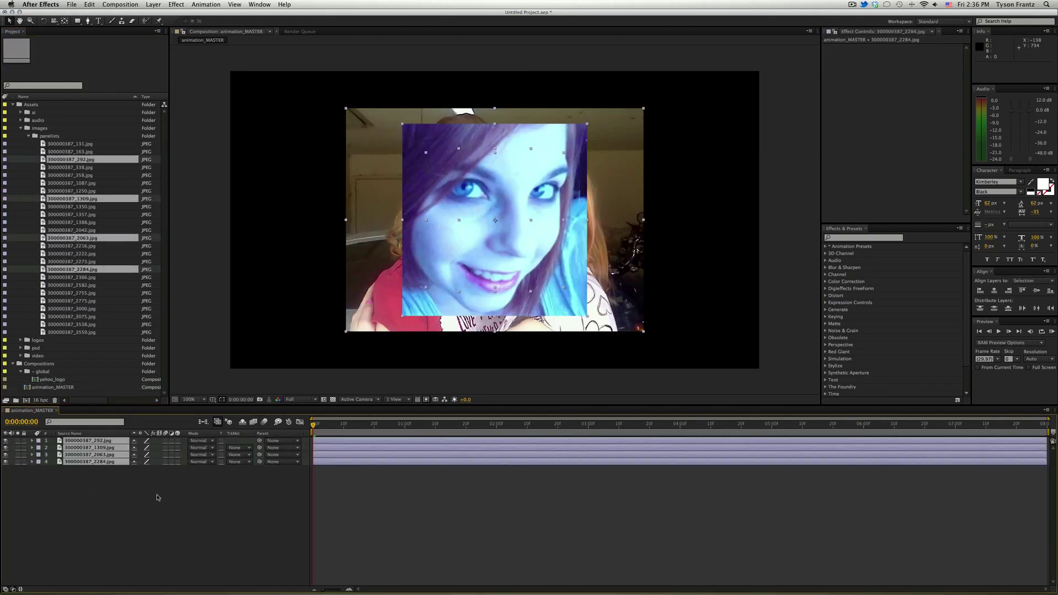
# - Pre-compose all four image layers as photoset_01, moving all attributes into the new composition
pyautogui.click(126, 485)
pyautogui.press('super+a')
pyautogui.moveTo(126, 486); pyautogui.dragTo(95, 444)
pyautogui.press('super+shift+c')
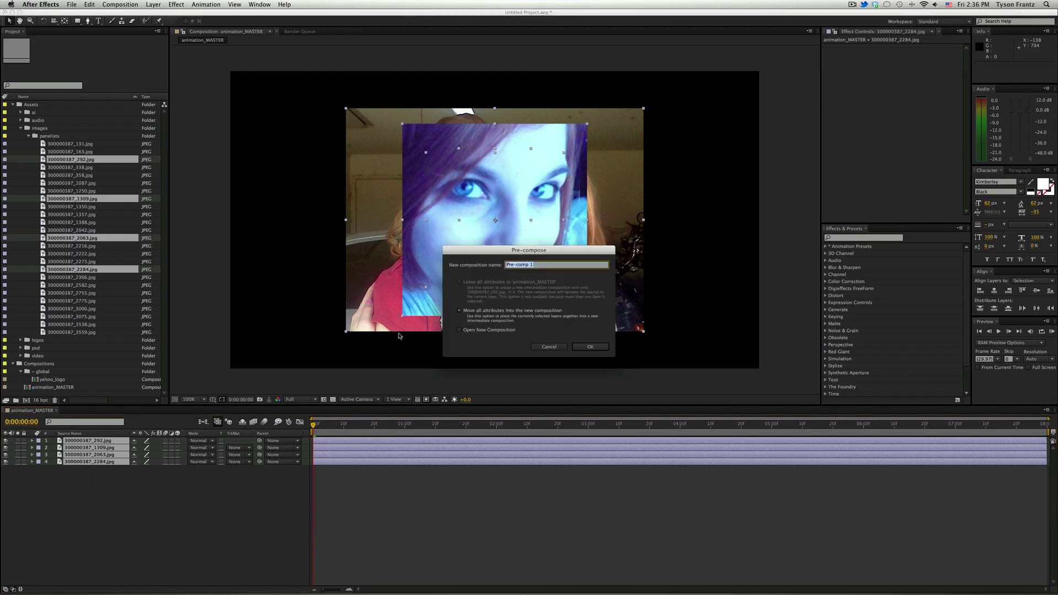
pyautogui.moveTo(477, 197); pyautogui.dragTo(497, 184)
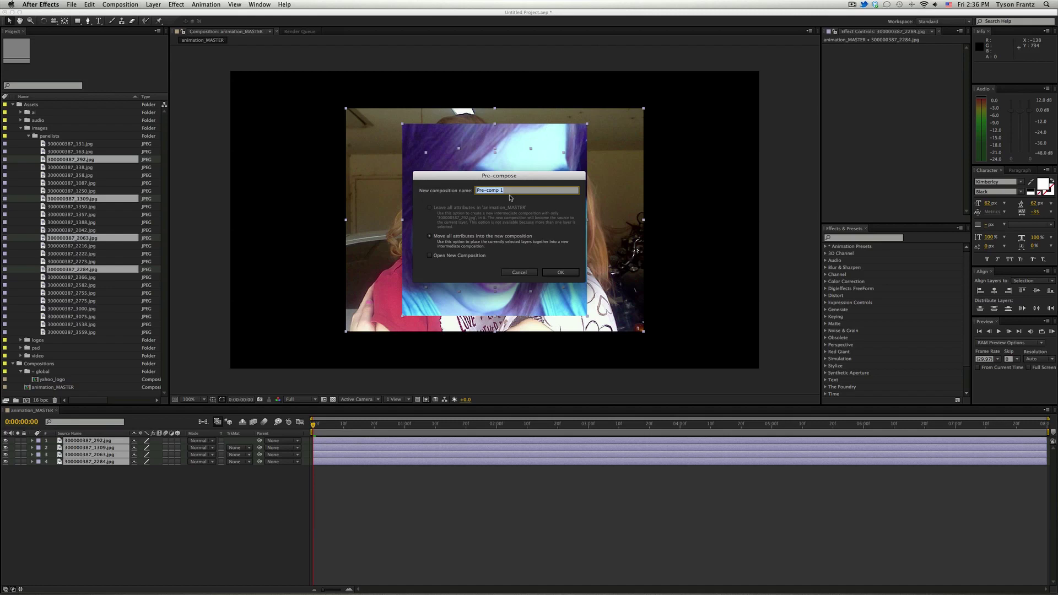
pyautogui.write('photoset_01')
pyautogui.press('Return')
pyautogui.press('.')
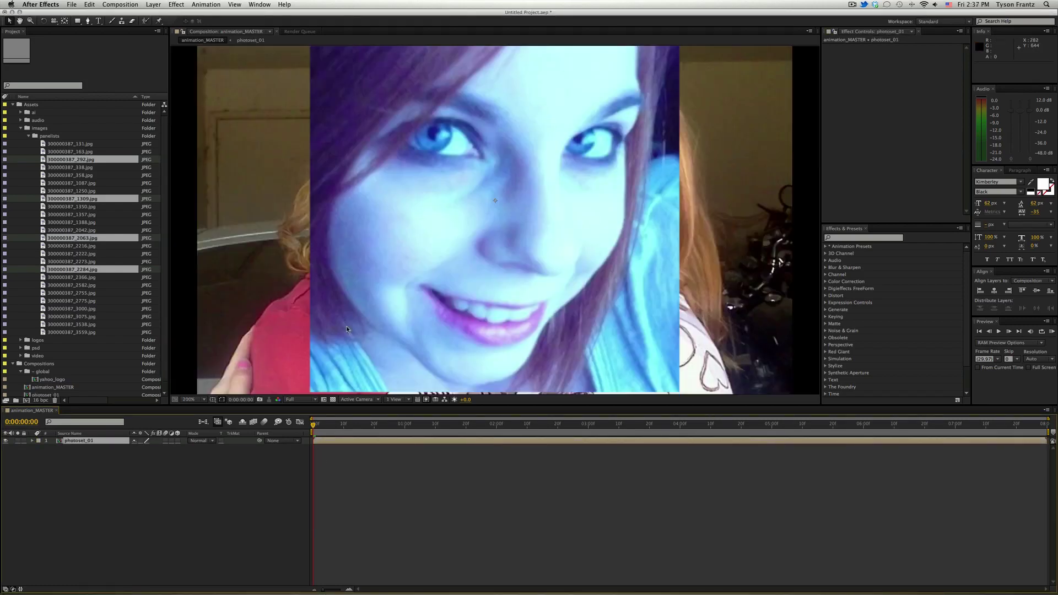
# - Delete the photoset_01 layer from animation_MASTER, close that composition and collapse the panelists folder
pyautogui.press('Delete')
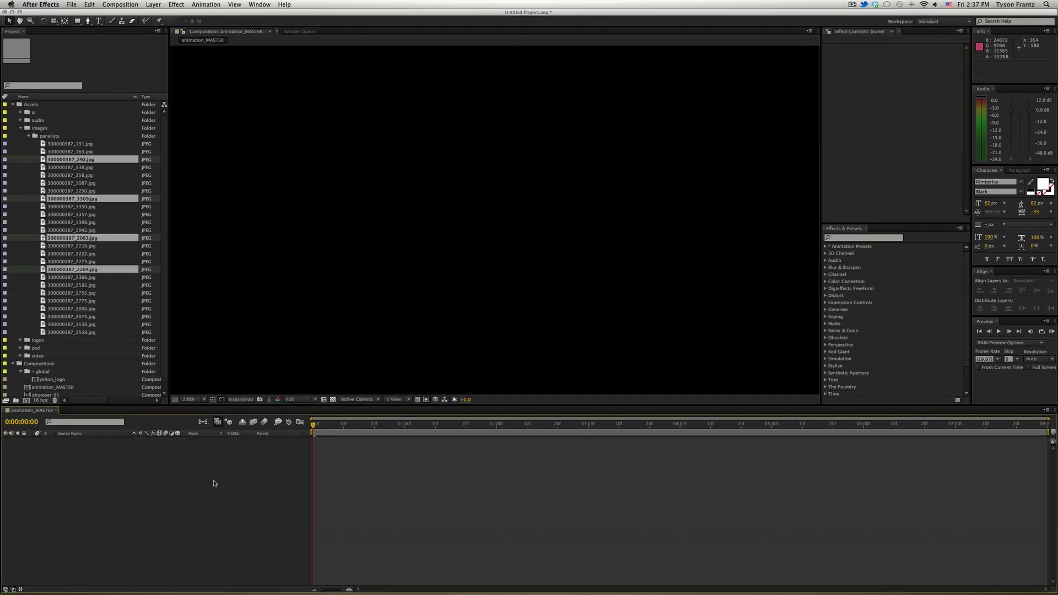
pyautogui.press('super+w')
pyautogui.click(29, 135)
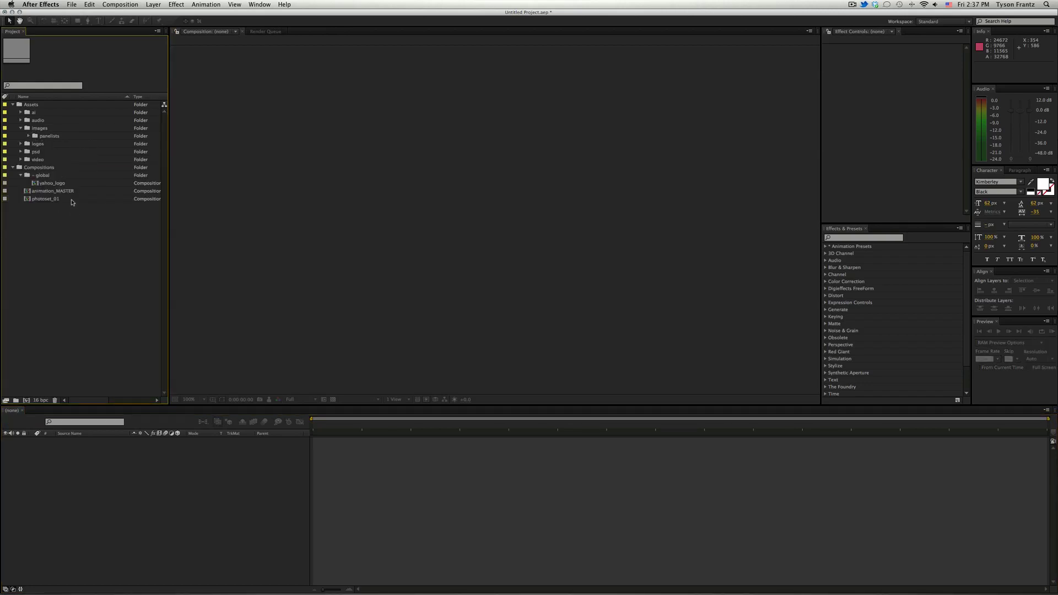
pyautogui.click(60, 191)
pyautogui.click(52, 199)
pyautogui.click(53, 226)
pyautogui.click(21, 175)
pyautogui.click(21, 175)
# - Create a folder named logo inside "- global" and move the yahoo_logo composition into it
pyautogui.click(96, 176)
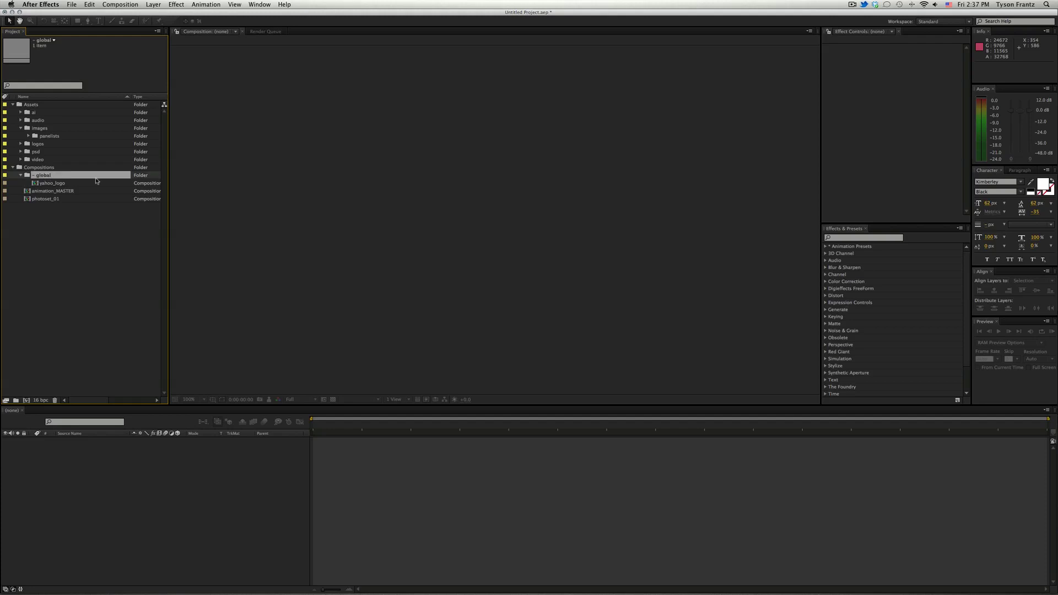
pyautogui.press('super+alt+shift+n')
pyautogui.write('logo')
pyautogui.press('Return')
pyautogui.moveTo(78, 194); pyautogui.dragTo(45, 183)
# - Create a folder named photoset inside "- global", move photoset_01 into it and check its contents
pyautogui.click(51, 176)
pyautogui.press('super+alt+shift+n')
pyautogui.write('photoset')
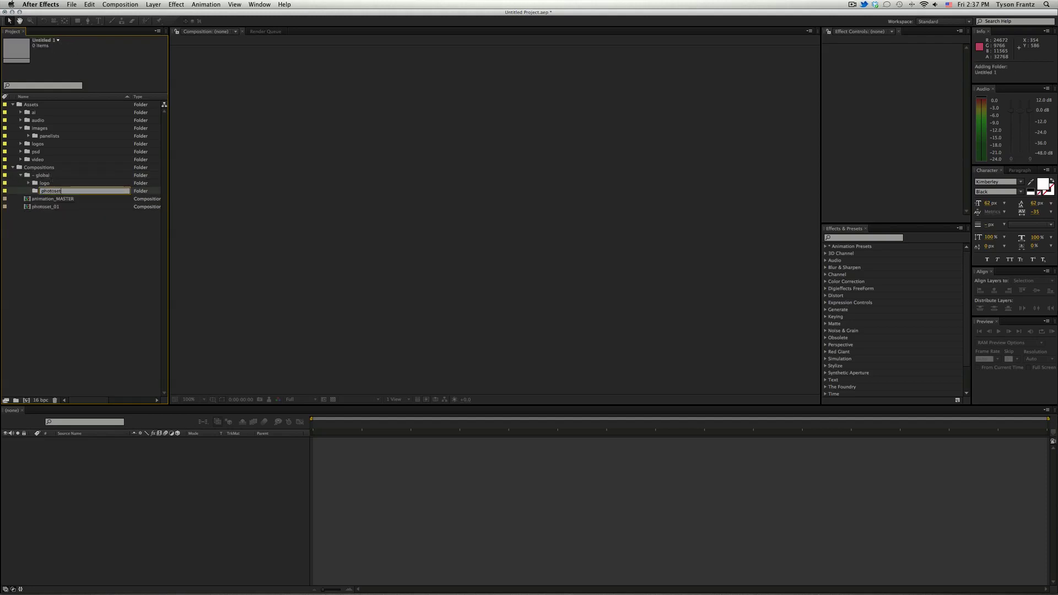
pyautogui.press('Return')
pyautogui.moveTo(54, 208); pyautogui.dragTo(54, 193)
pyautogui.click(30, 190)
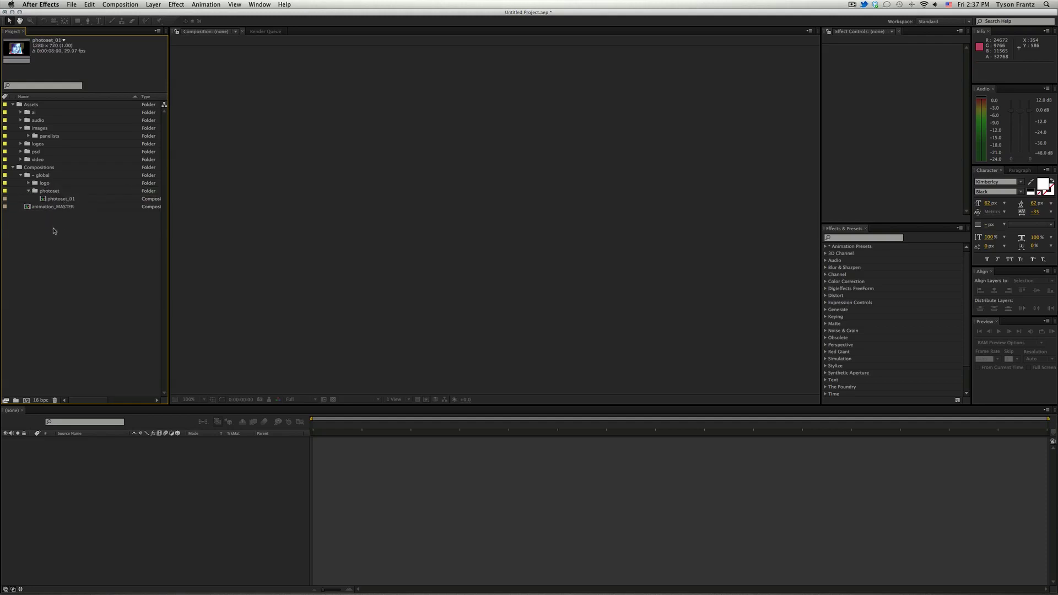
pyautogui.click(28, 191)
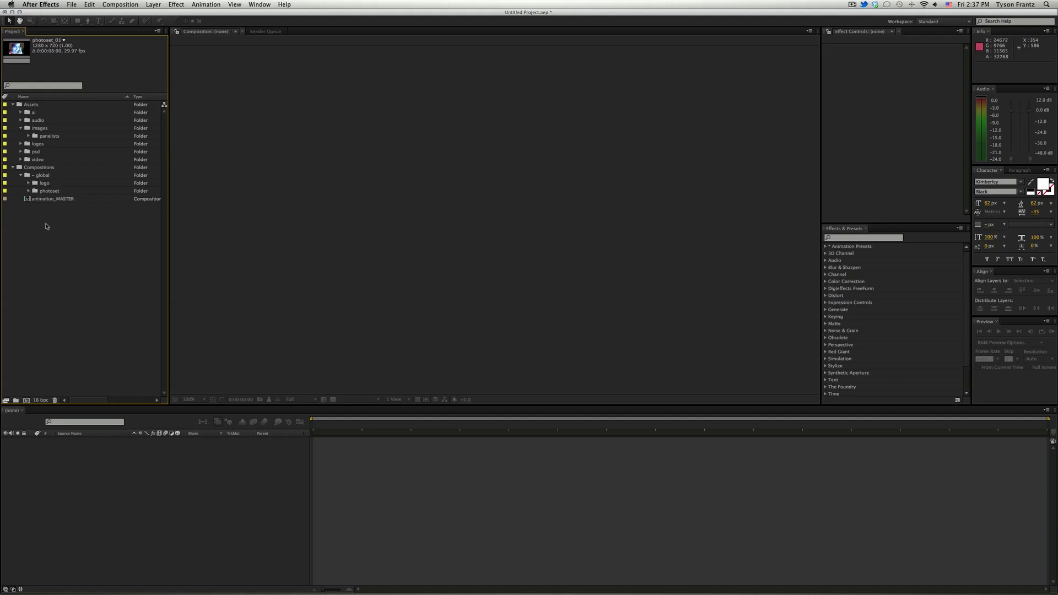
pyautogui.click(29, 191)
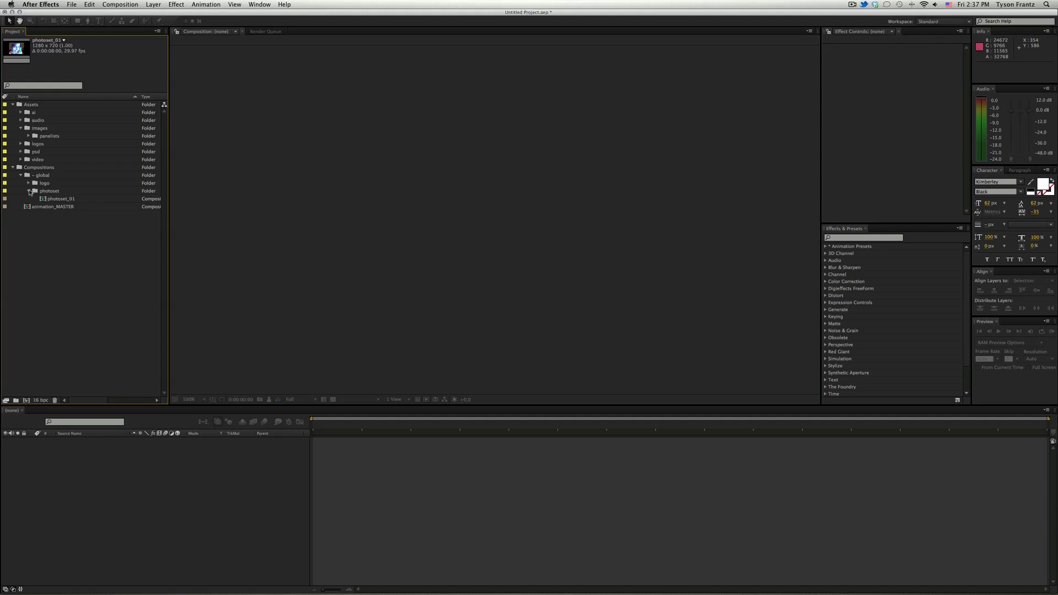
pyautogui.click(29, 191)
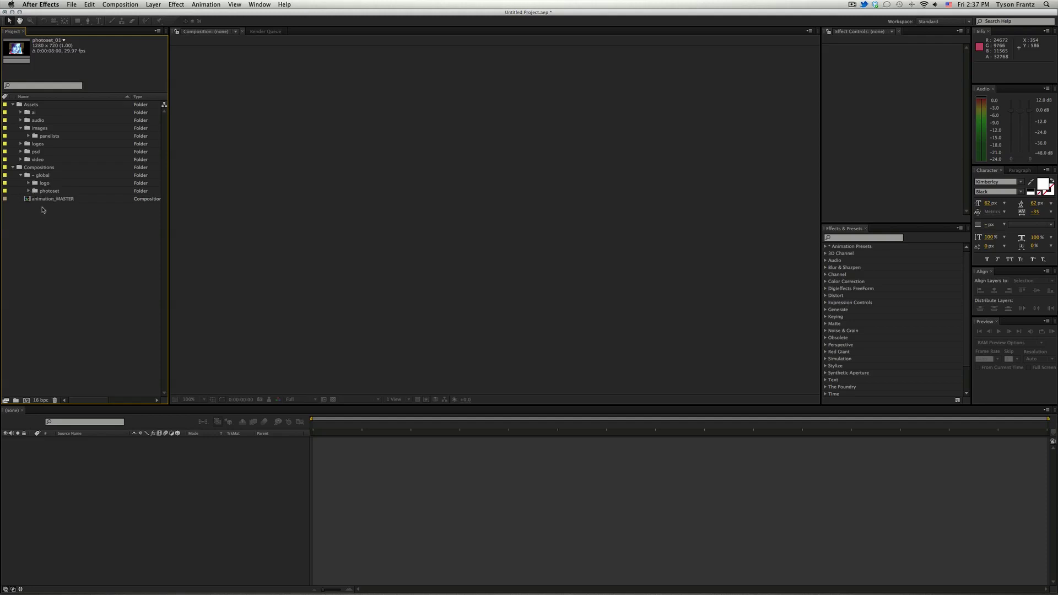
# - Create a new composition with the HDV/HDTV 720 29.97 preset and rename it logo_animation
pyautogui.press('super+n')
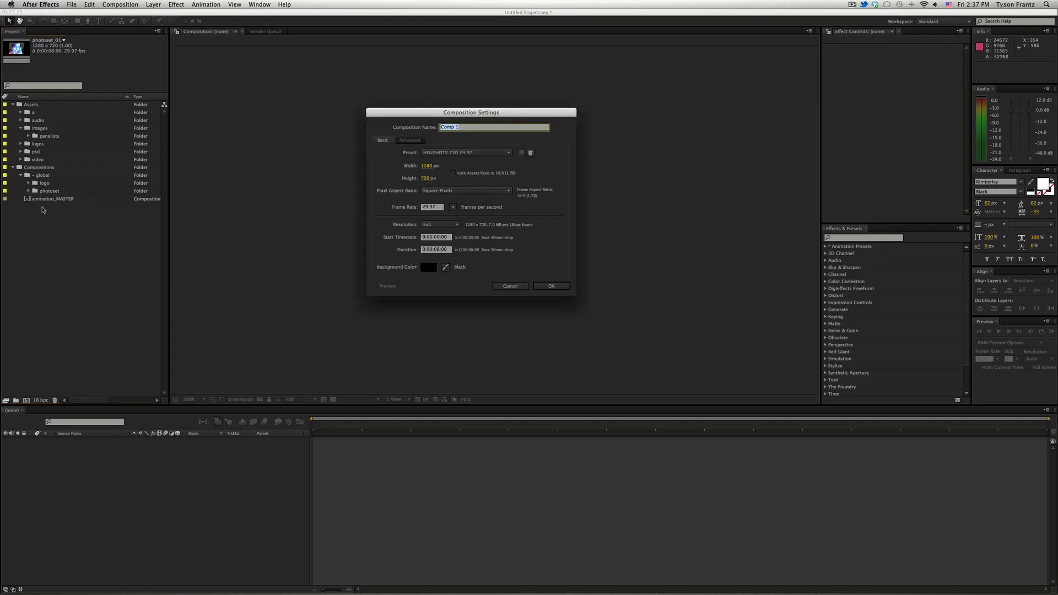
pyautogui.press('Return')
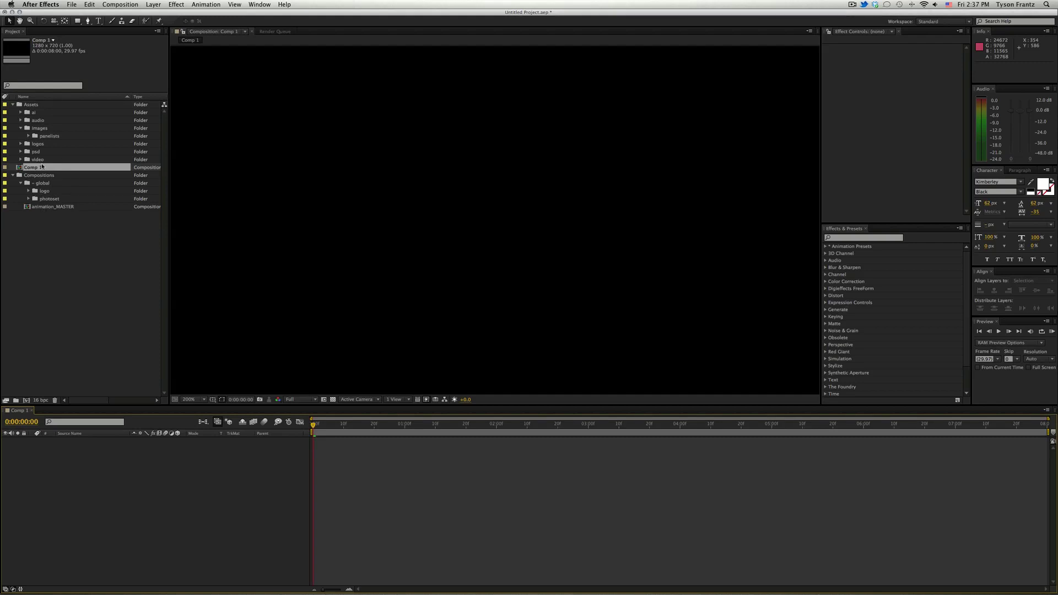
pyautogui.click(76, 240)
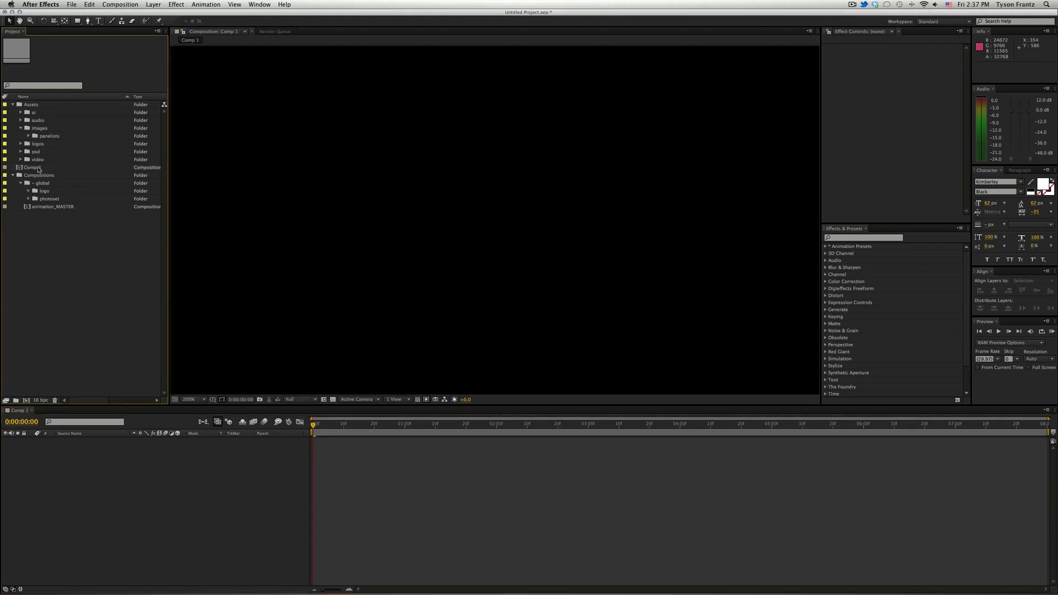
pyautogui.click(43, 169)
pyautogui.press('Return')
pyautogui.write('aniam')
pyautogui.press('super+a')
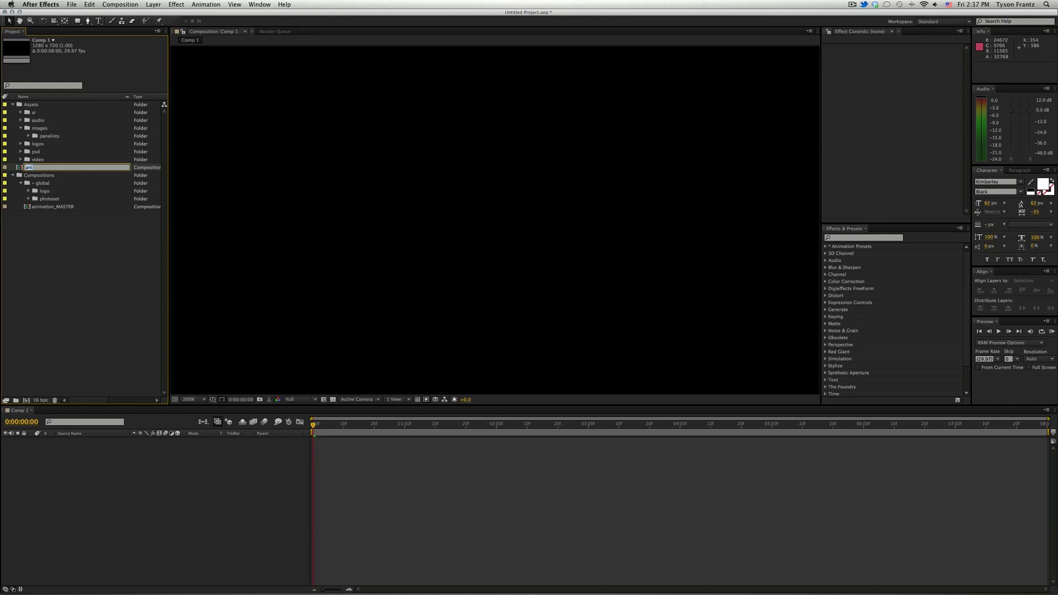
pyautogui.write('logo_aniamt')
pyautogui.press('BackSpace')
pyautogui.write('mation')
pyautogui.press('Return')
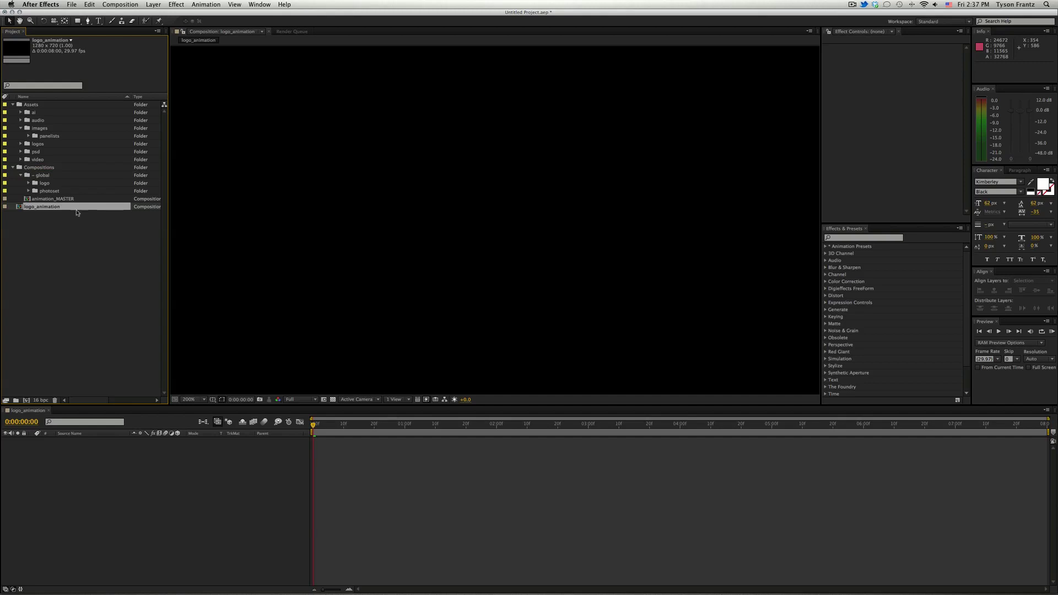
# - Collapse the "- global" folder and move the logo_animation composition into Compositions
pyautogui.click(18, 175)
pyautogui.click(21, 175)
pyautogui.click(49, 230)
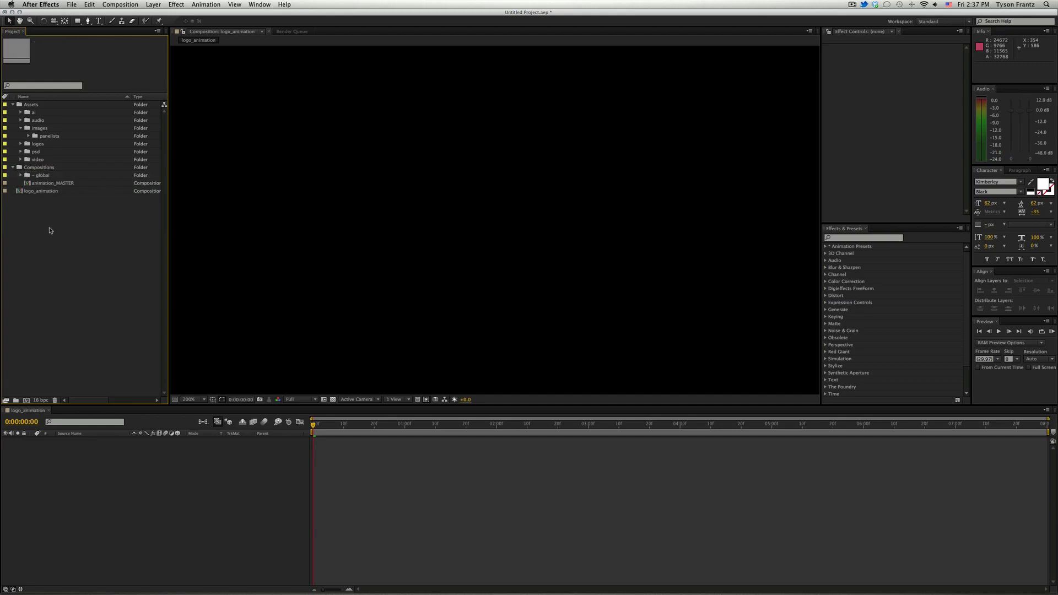
pyautogui.moveTo(41, 191); pyautogui.dragTo(39, 167)
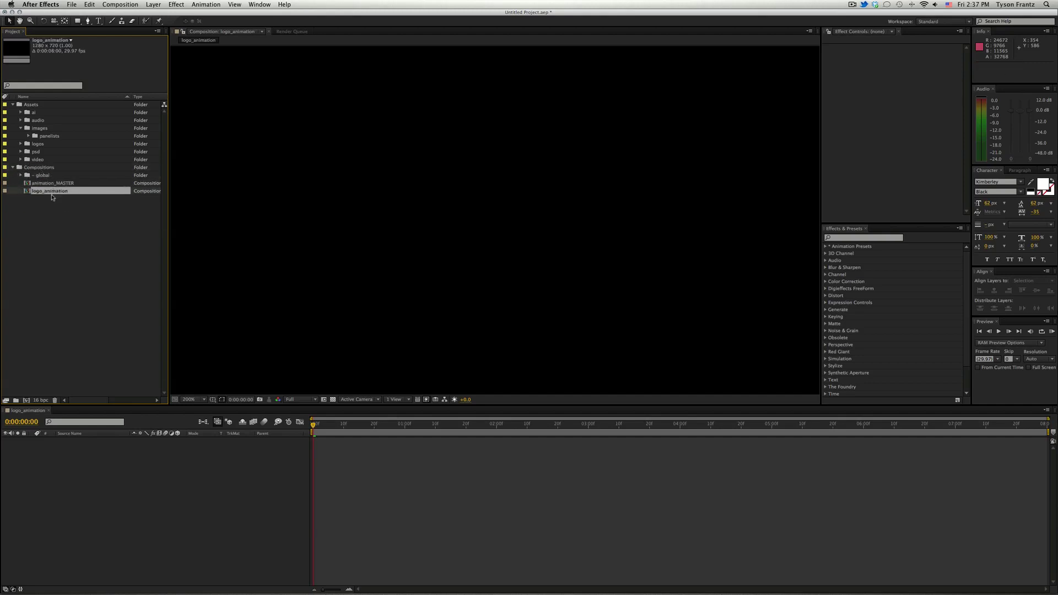
pyautogui.click(60, 226)
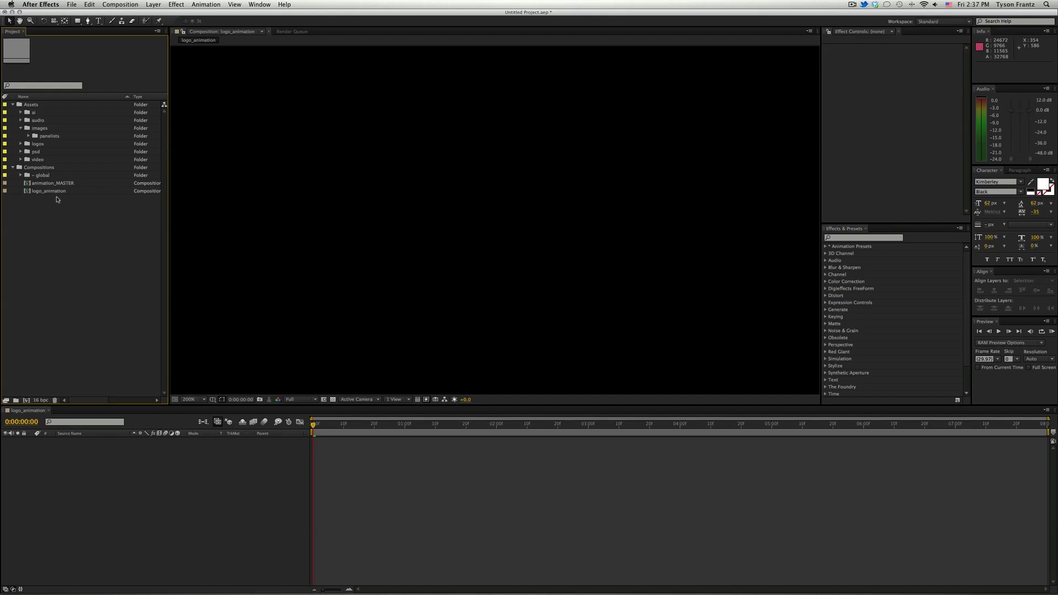
pyautogui.click(20, 176)
pyautogui.click(21, 176)
pyautogui.click(300, 318)
pyautogui.press('/')
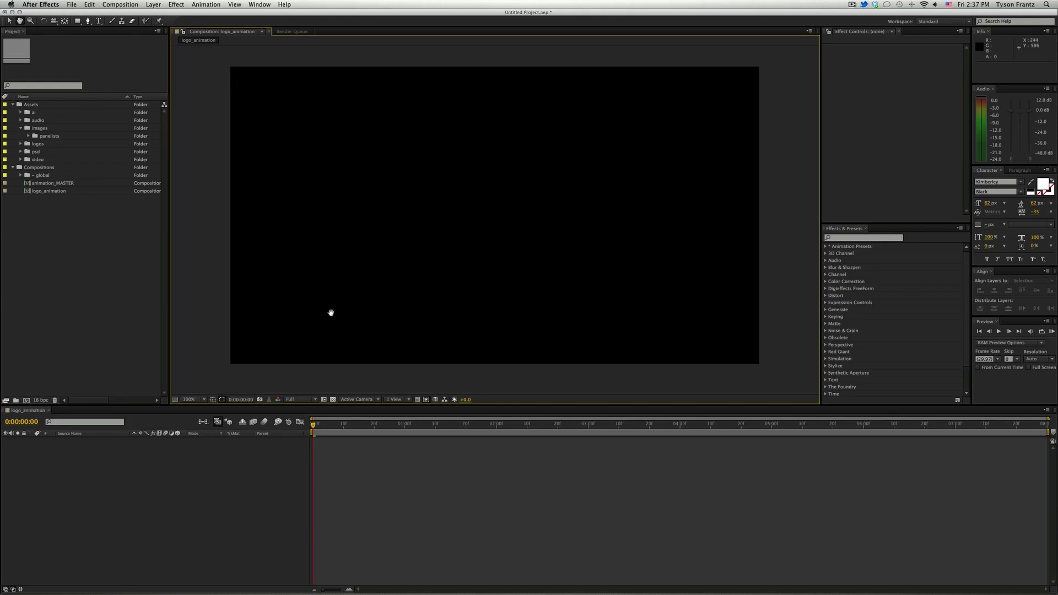
pyautogui.click(232, 487)
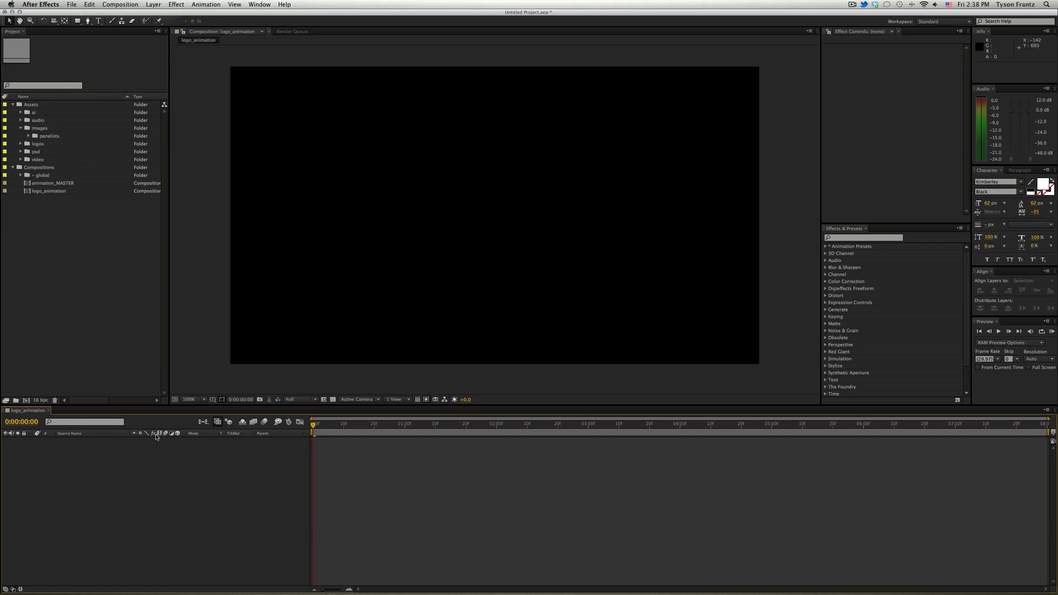
# - Close the current project without saving and open yahoo_yodelers_v06.aep from the aep folder of 0182_Yahoo!
pyautogui.press('super+q')
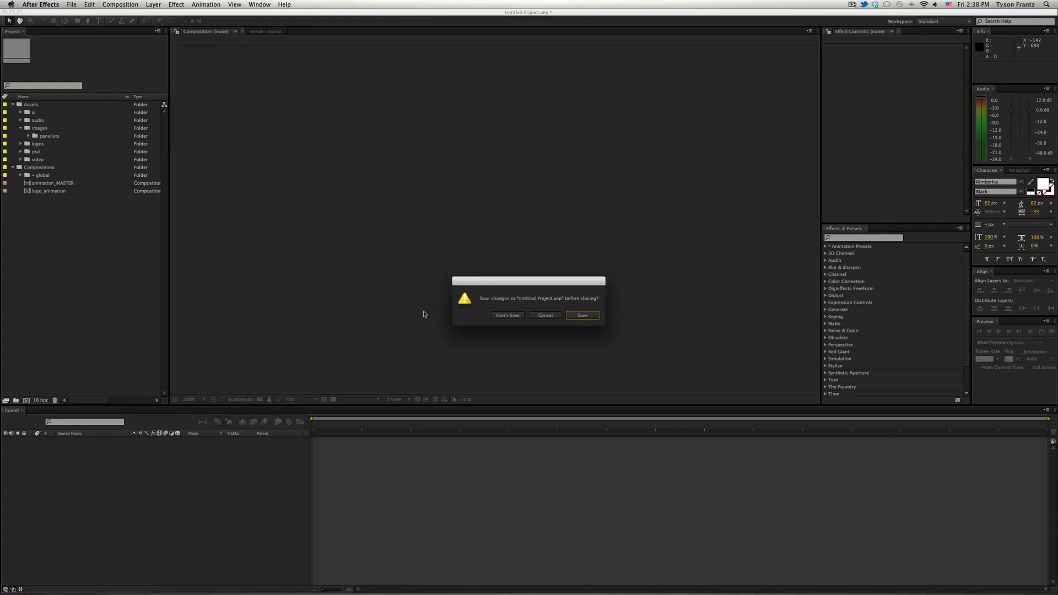
pyautogui.click(507, 315)
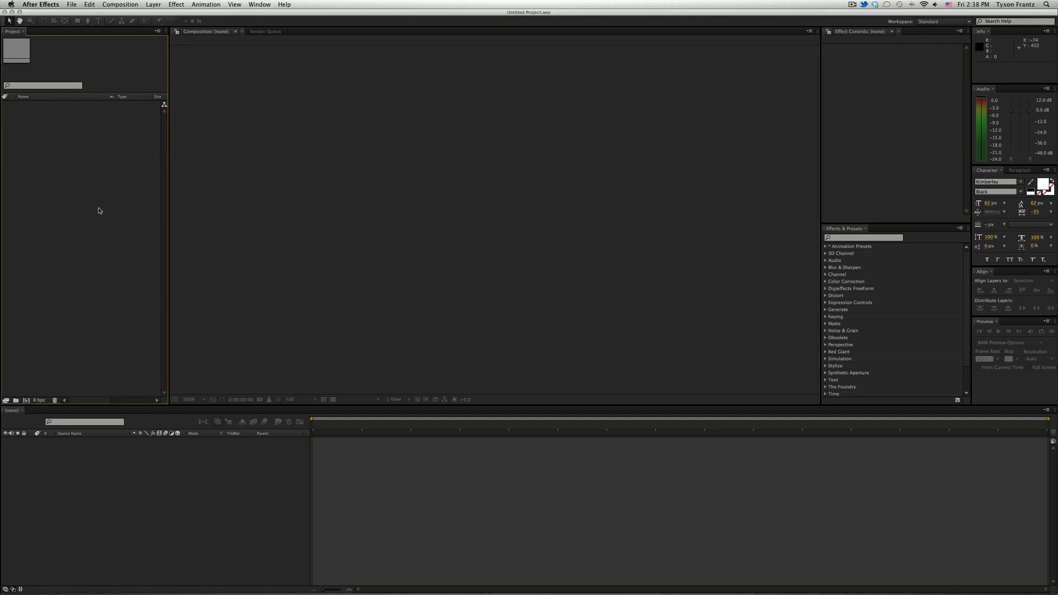
pyautogui.press('super+o')
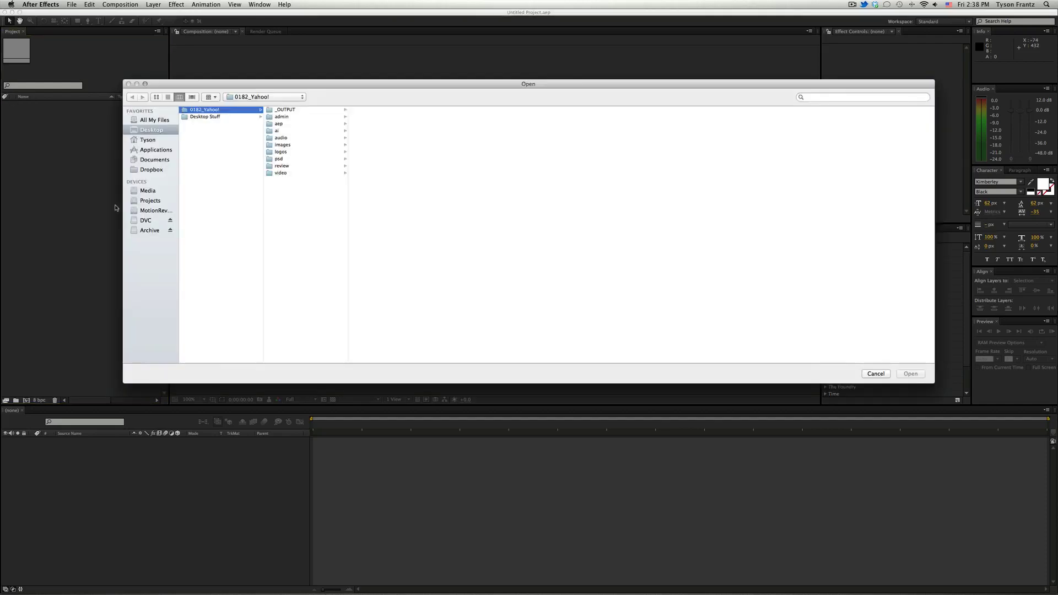
pyautogui.click(295, 123)
pyautogui.click(390, 152)
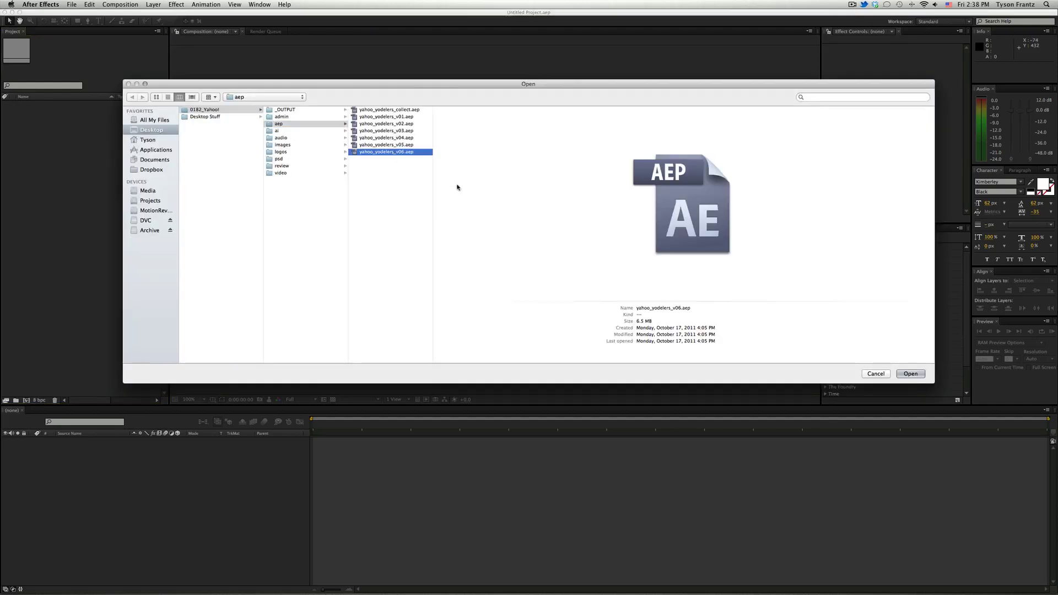
pyautogui.moveTo(426, 87); pyautogui.dragTo(424, 91)
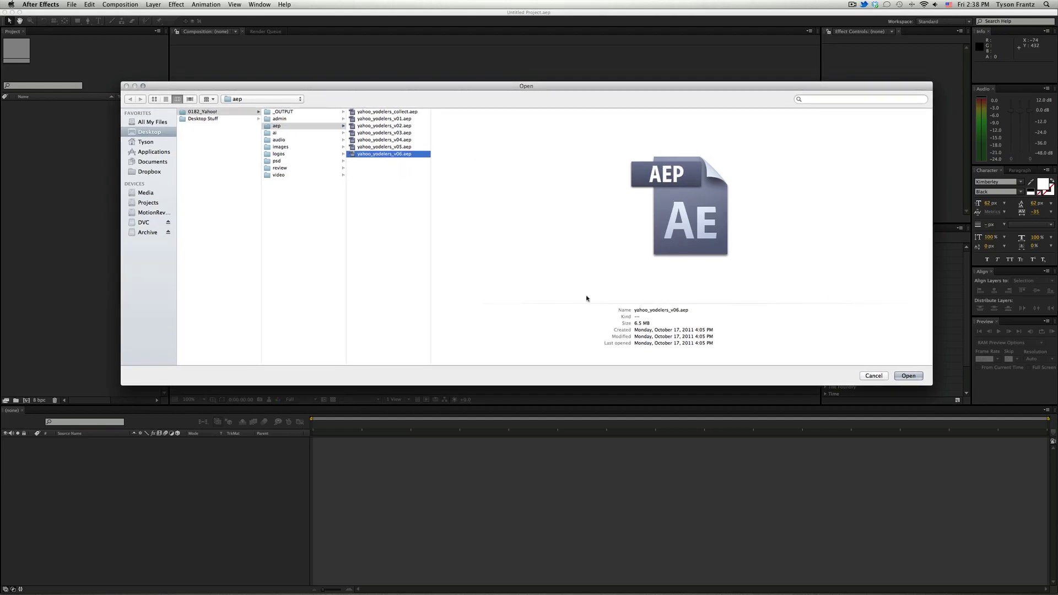
pyautogui.press('Return')
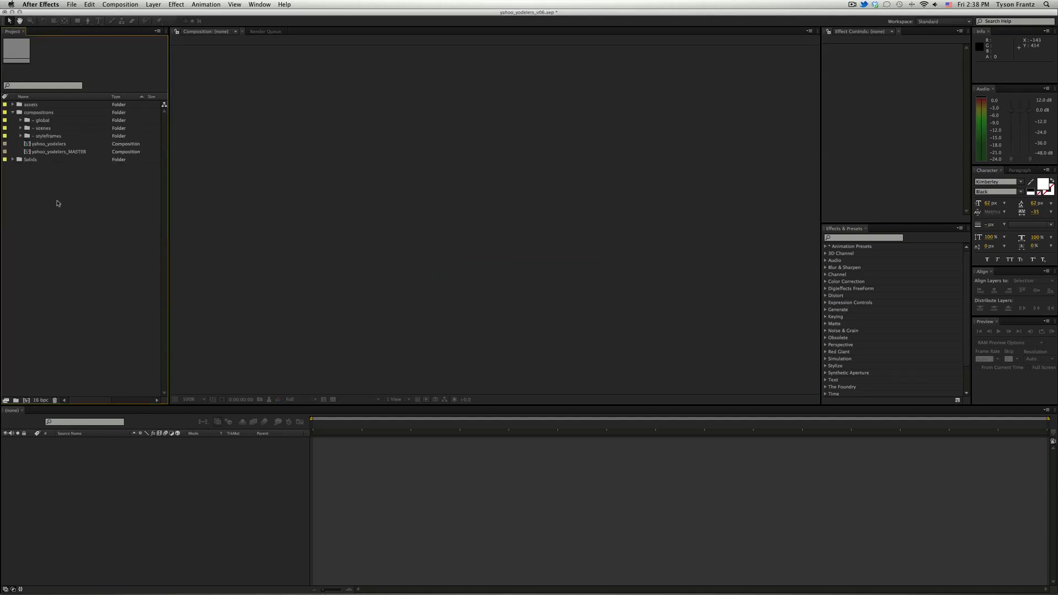
# - Collapse the compositions folder and examine the contents of the Solids and assets folders
pyautogui.click(13, 113)
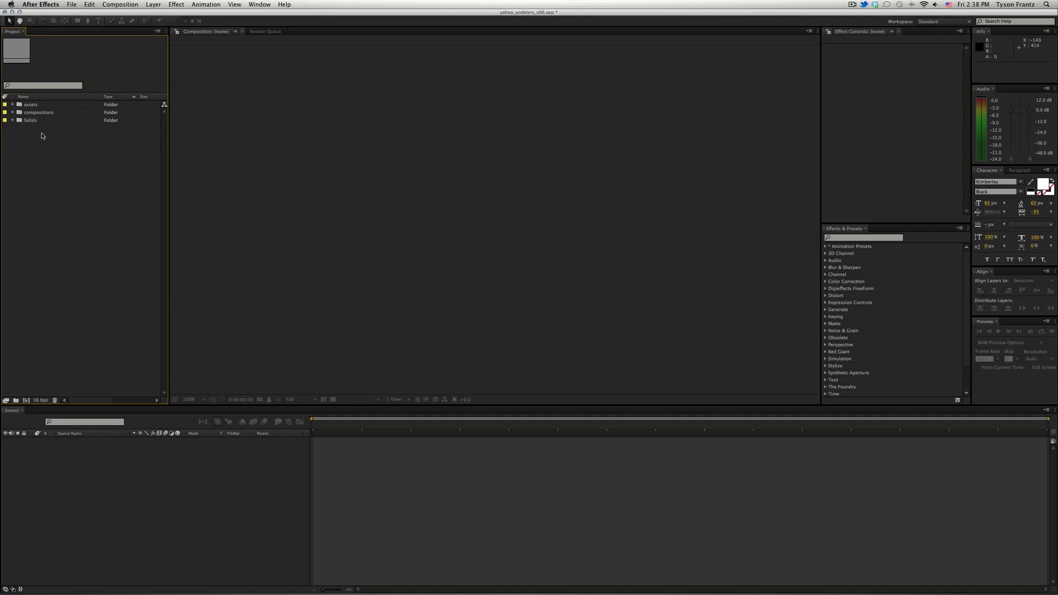
pyautogui.click(13, 120)
pyautogui.click(30, 120)
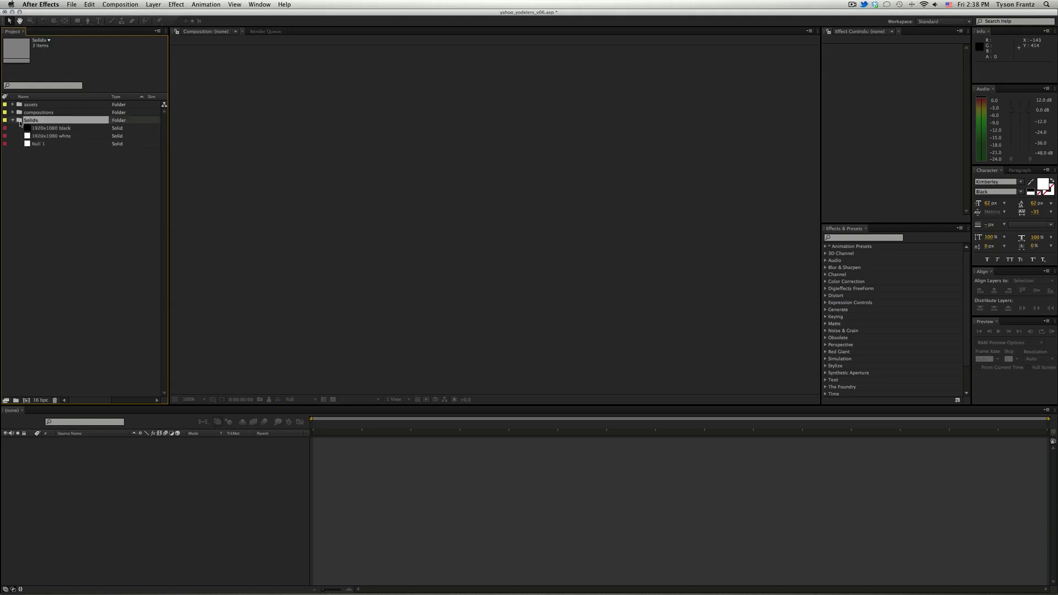
pyautogui.click(13, 105)
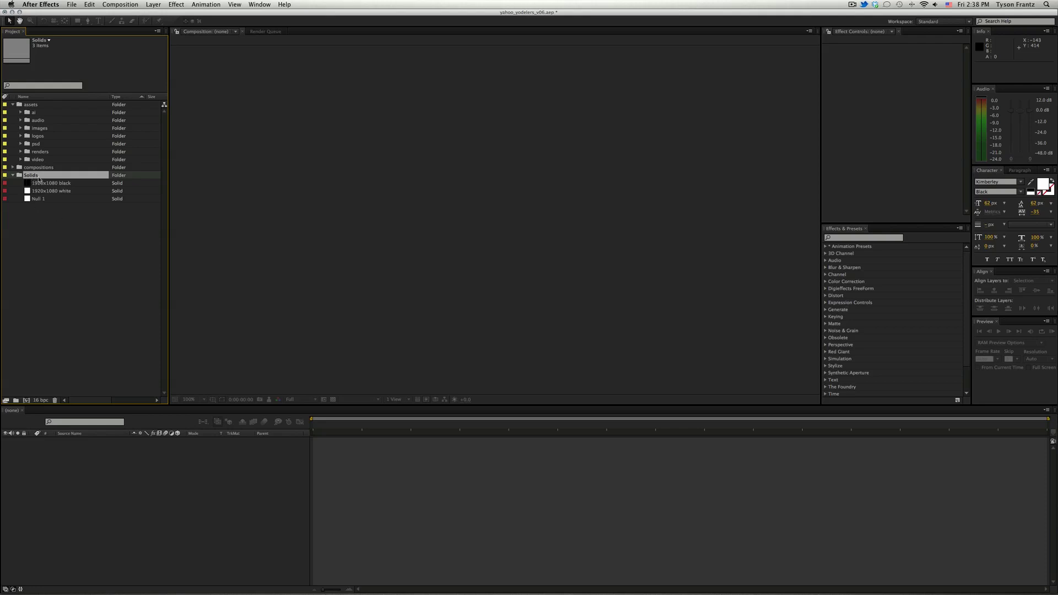
pyautogui.click(49, 220)
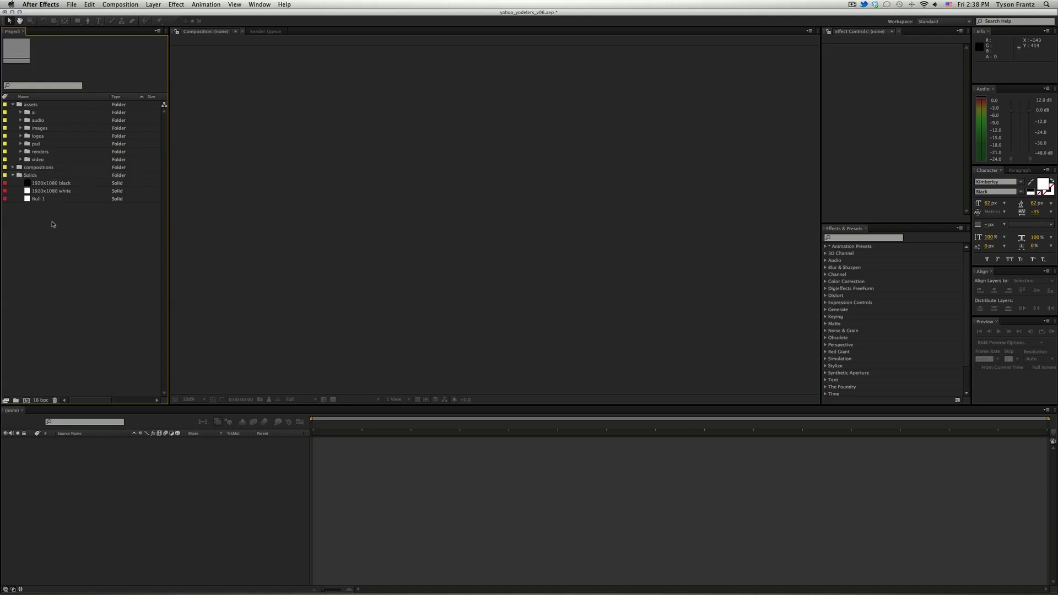
pyautogui.click(31, 175)
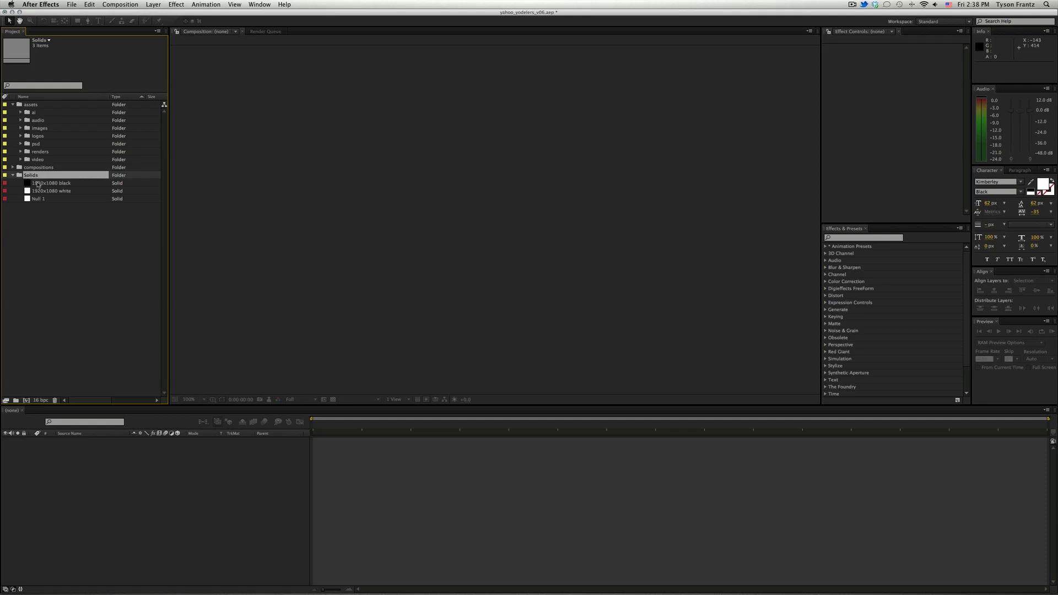
pyautogui.keyDown('super'); pyautogui.click(34, 176); pyautogui.keyUp('super')
pyautogui.click(35, 176)
# - Create a new composition and add a black 1280 x 720 px solid to it
pyautogui.click(88, 262)
pyautogui.press('super+n')
pyautogui.press('Return')
pyautogui.press('super+y')
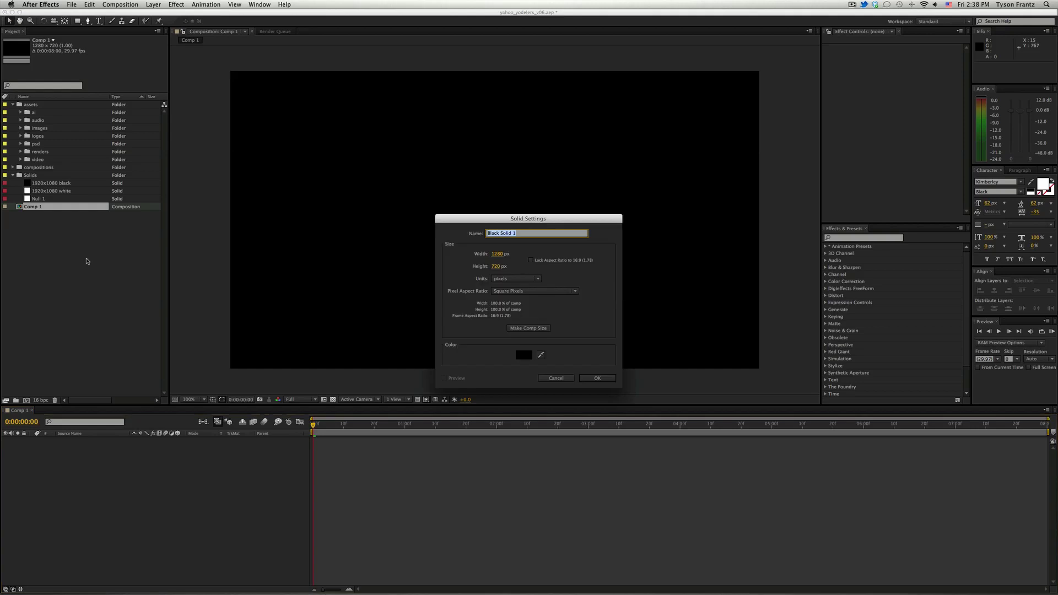
pyautogui.press('Return')
pyautogui.click(61, 234)
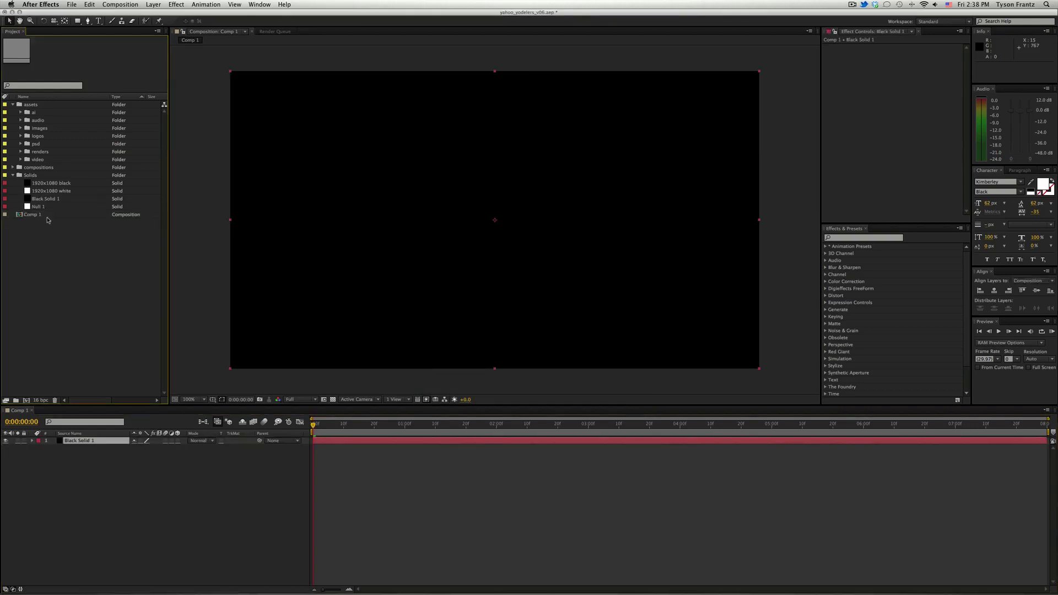
# - Move the Solids folder into the assets folder and collapse assets
pyautogui.click(40, 178)
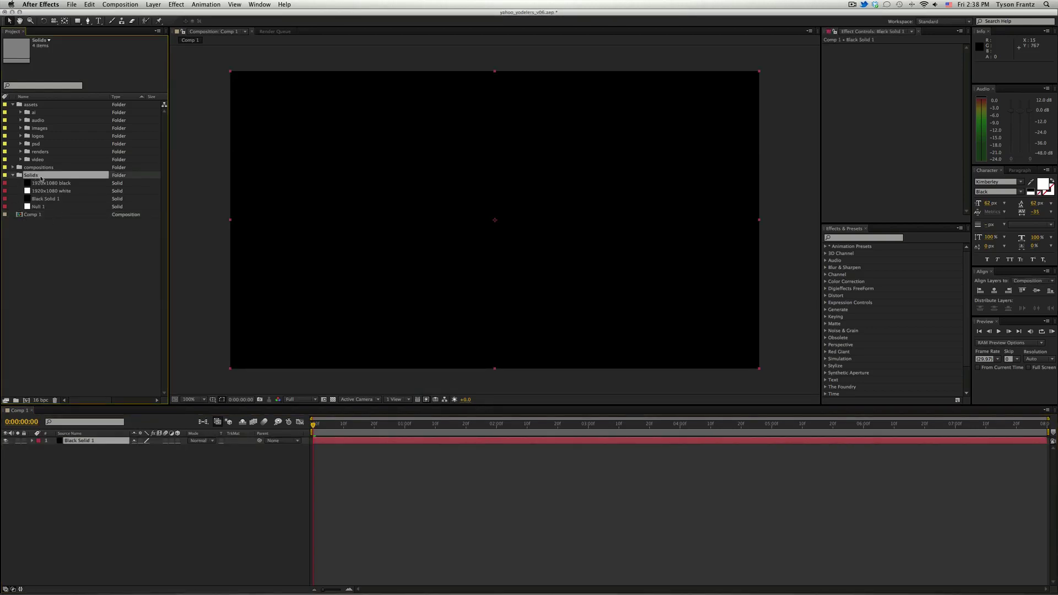
pyautogui.moveTo(31, 175); pyautogui.dragTo(29, 107)
pyautogui.click(13, 104)
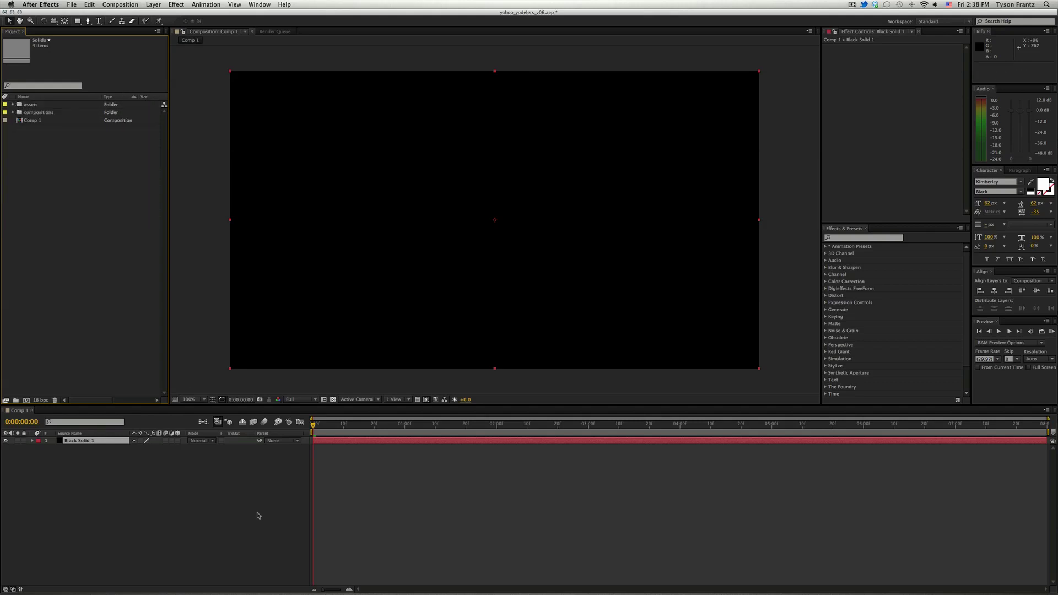
# - Add a second black solid to the composition and expand the new top-level Solids folder
pyautogui.click(251, 501)
pyautogui.press('super+y')
pyautogui.press('Return')
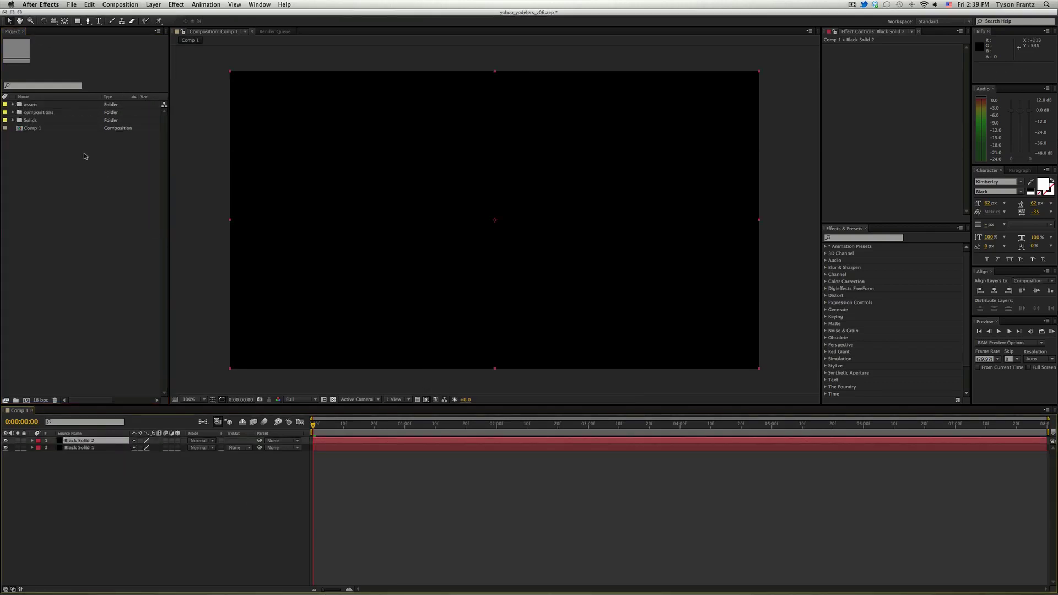
pyautogui.click(30, 121)
pyautogui.click(9, 121)
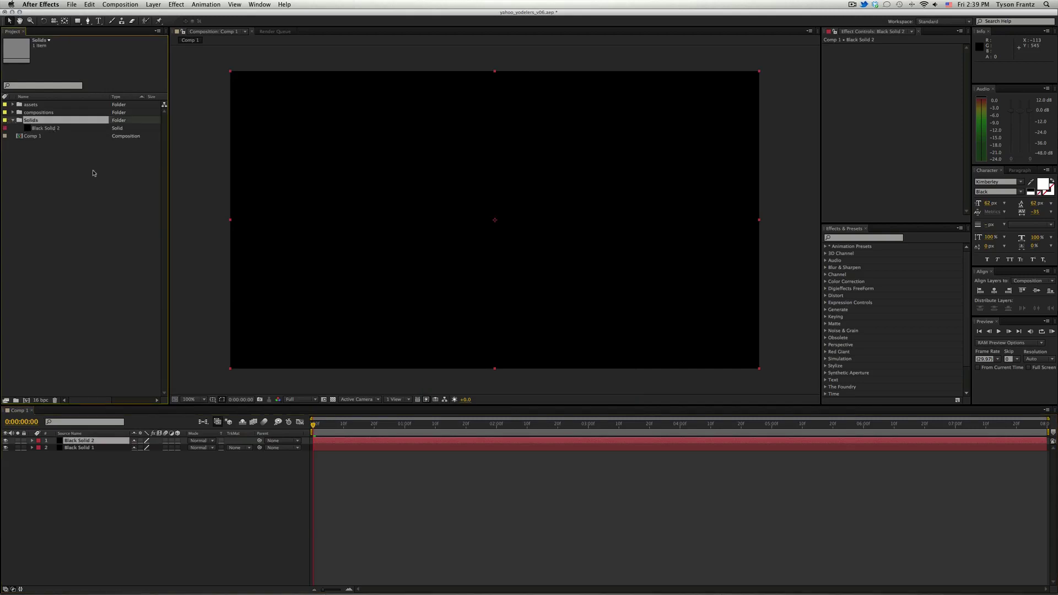
# - Undo the test composition, its solids and the Solids folder move, and delete the leftover empty Solids folder
pyautogui.press('super+z')
pyautogui.press('super+z')
pyautogui.press('super+z')
pyautogui.press('super+z')
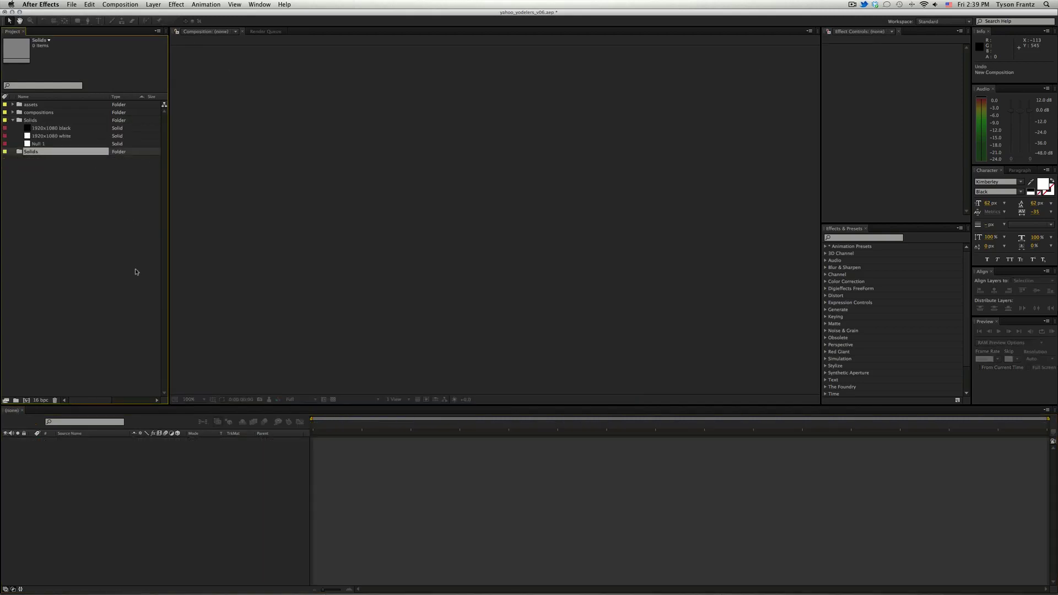
pyautogui.click(34, 185)
pyautogui.click(24, 152)
pyautogui.press('Delete')
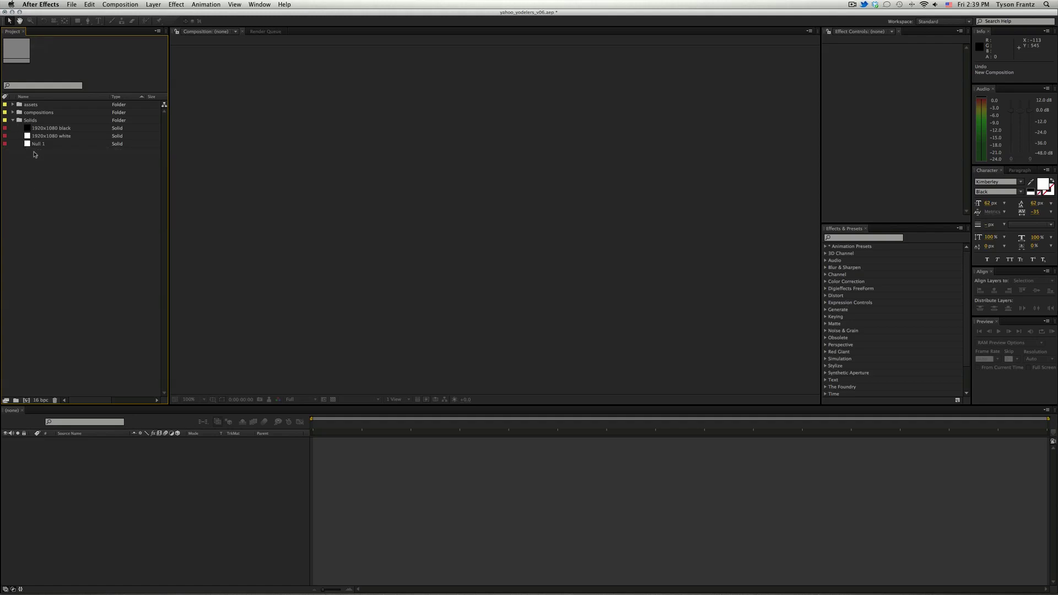
# - Review the top-level Solids folder against the contents of the assets folder
pyautogui.click(13, 120)
pyautogui.click(13, 120)
pyautogui.click(29, 120)
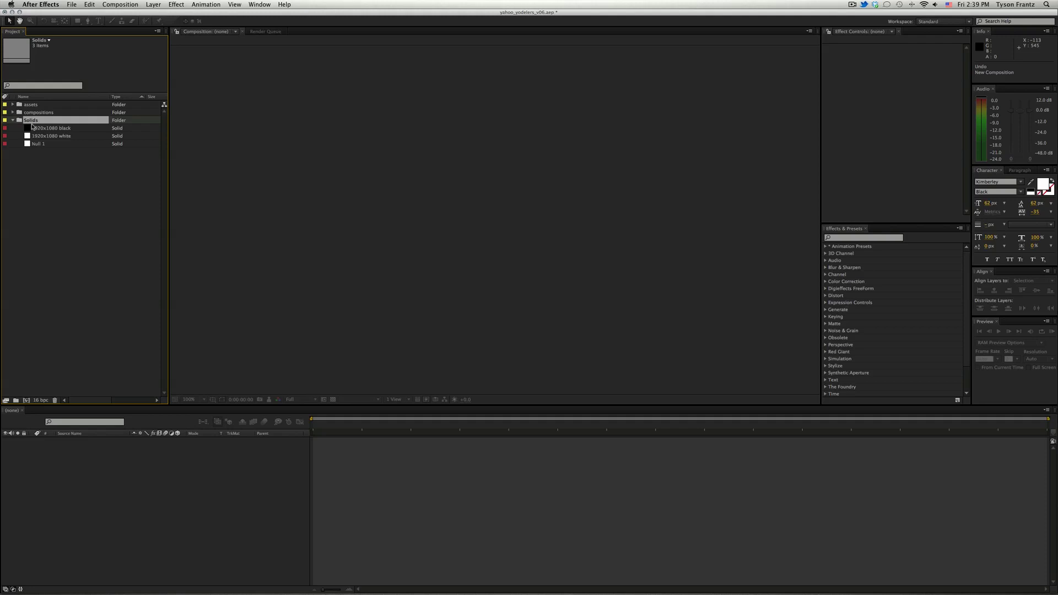
pyautogui.click(13, 105)
pyautogui.click(79, 238)
pyautogui.click(13, 105)
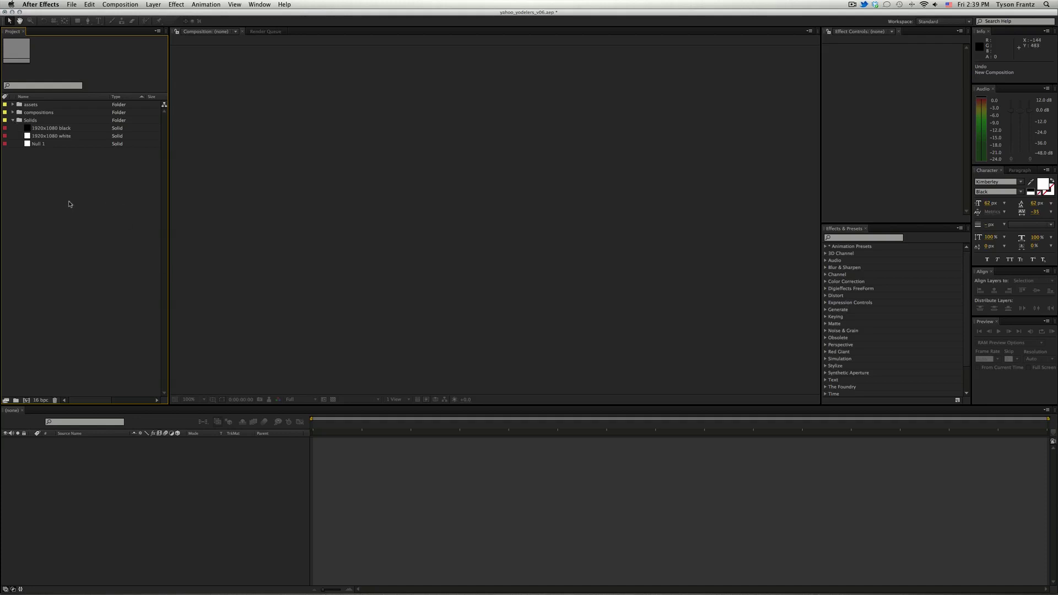
# - Inspect the size and usage of the 1920x1080 black, 1920x1080 white and Null 1 items in Solids
pyautogui.click(46, 129)
pyautogui.click(46, 136)
pyautogui.click(54, 129)
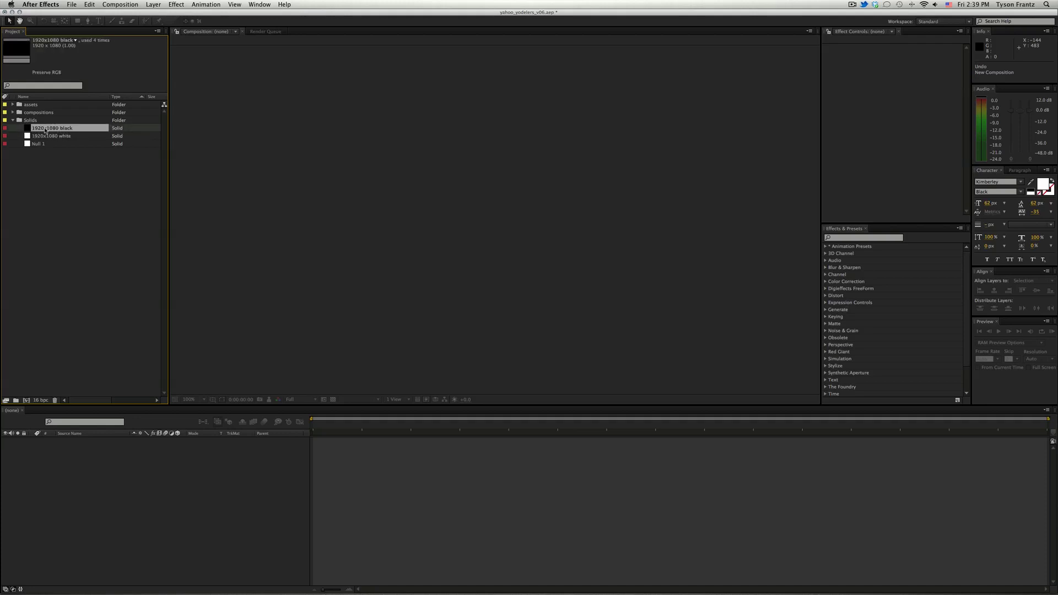
pyautogui.click(66, 136)
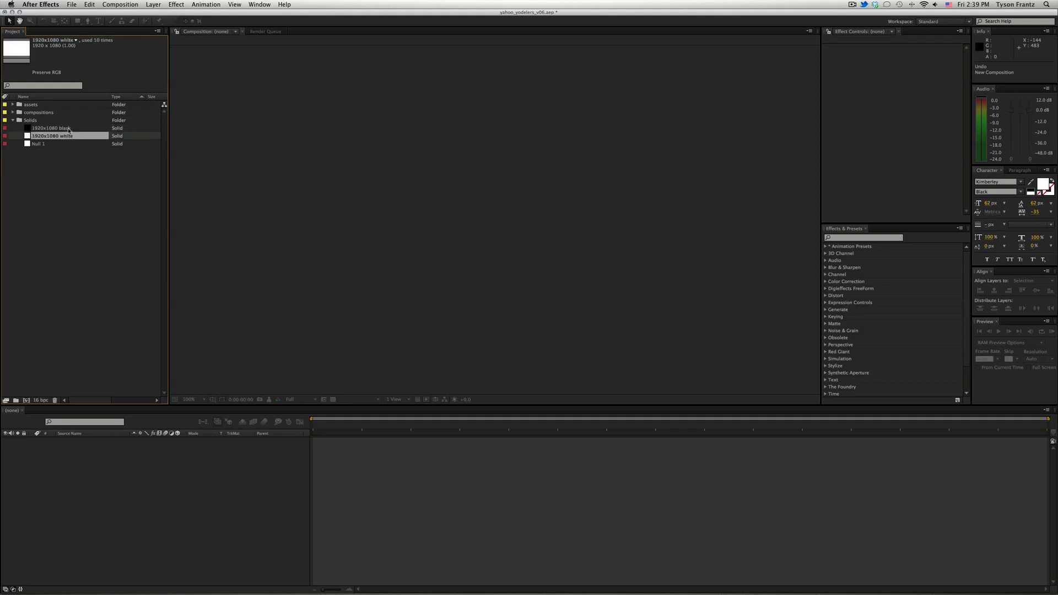
pyautogui.click(39, 144)
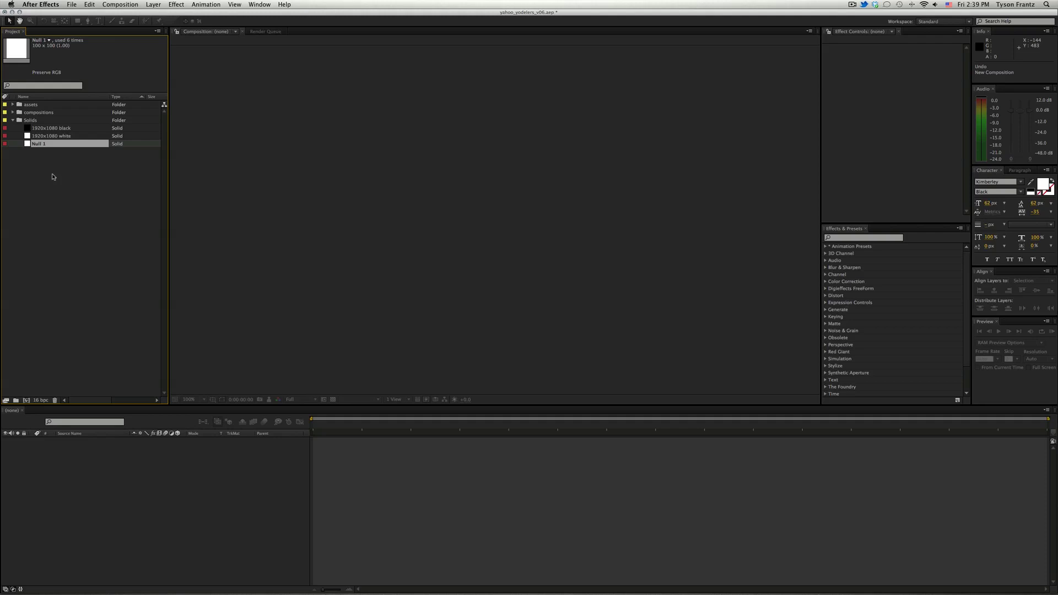
pyautogui.click(53, 176)
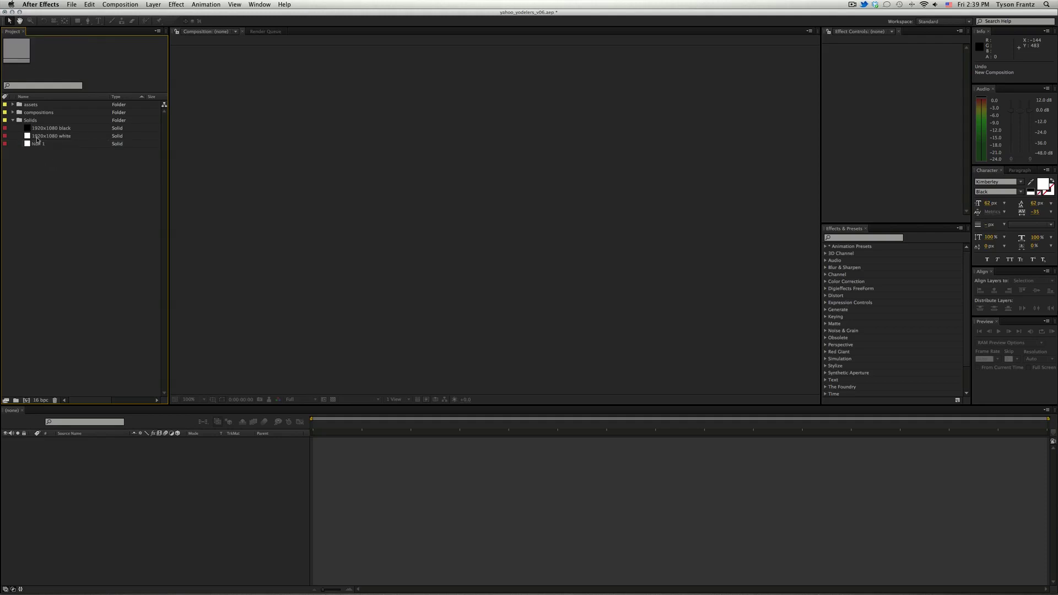
pyautogui.click(37, 141)
pyautogui.click(61, 177)
# - Collapse Solids and review the folders inside compositions and assets
pyautogui.click(14, 120)
pyautogui.click(12, 112)
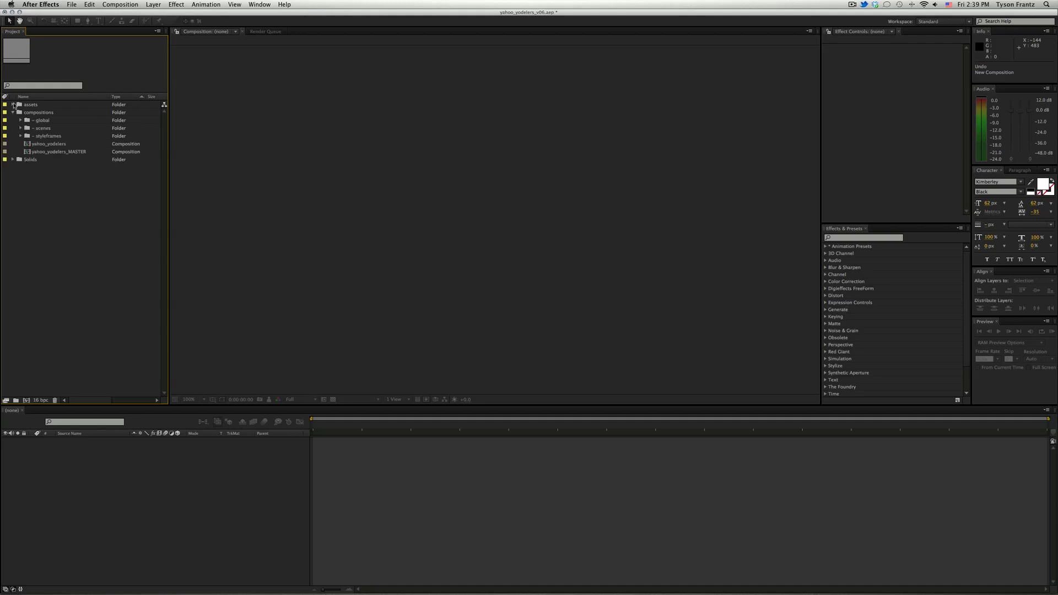
pyautogui.click(13, 105)
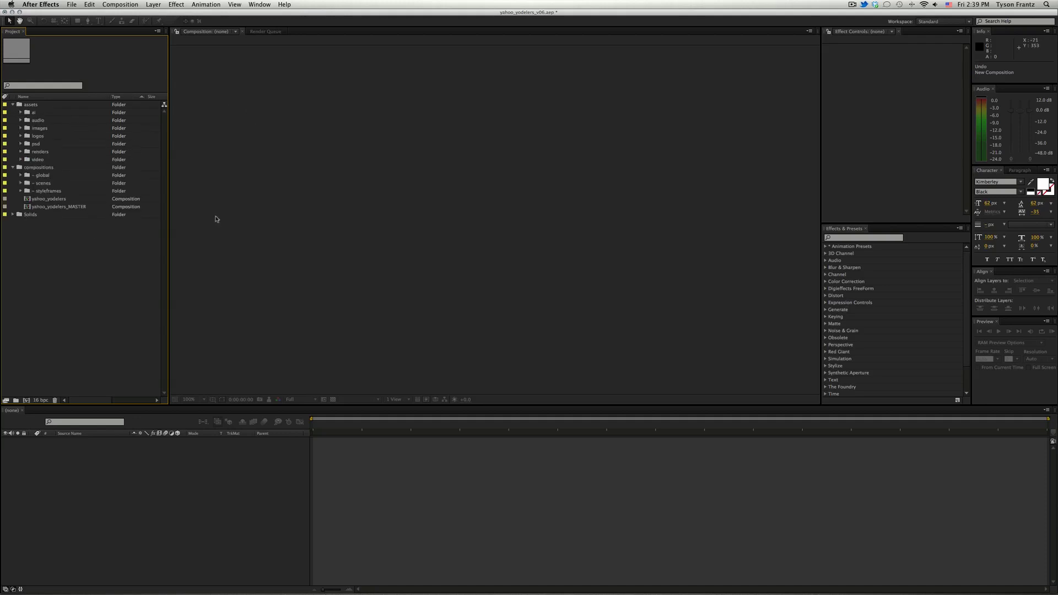
pyautogui.click(14, 104)
# - Examine the subfolders of "- global" and "- scenes" inside the compositions folder
pyautogui.click(44, 113)
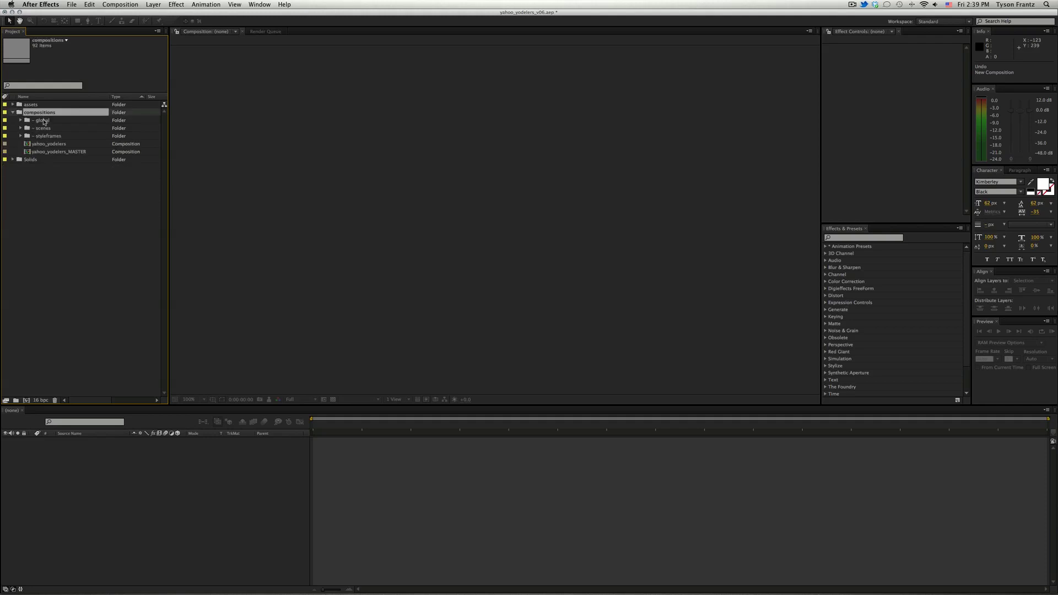
pyautogui.click(42, 121)
pyautogui.doubleClick(40, 122)
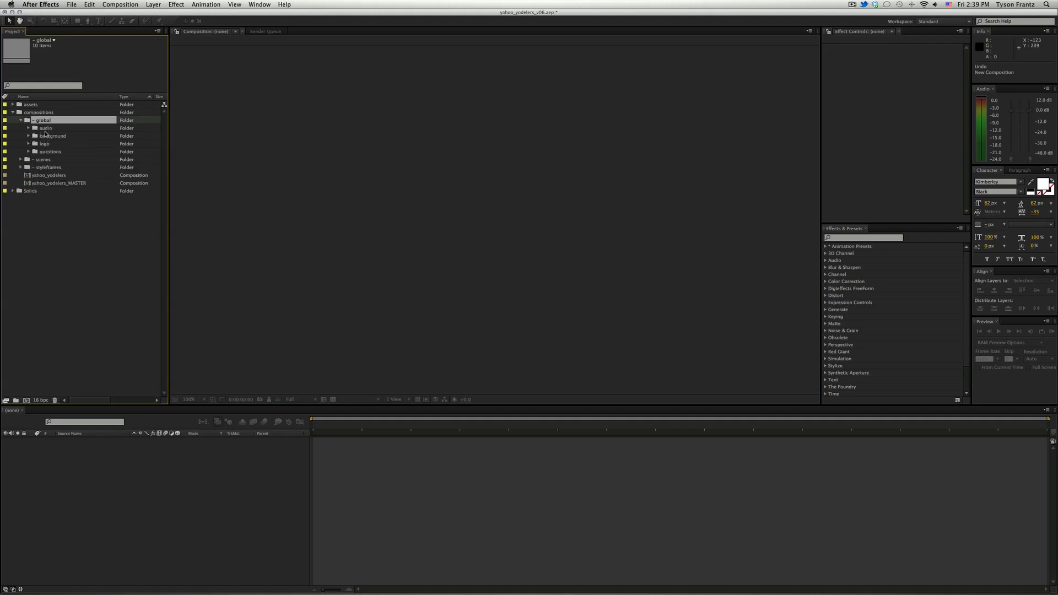
pyautogui.click(20, 120)
pyautogui.click(23, 129)
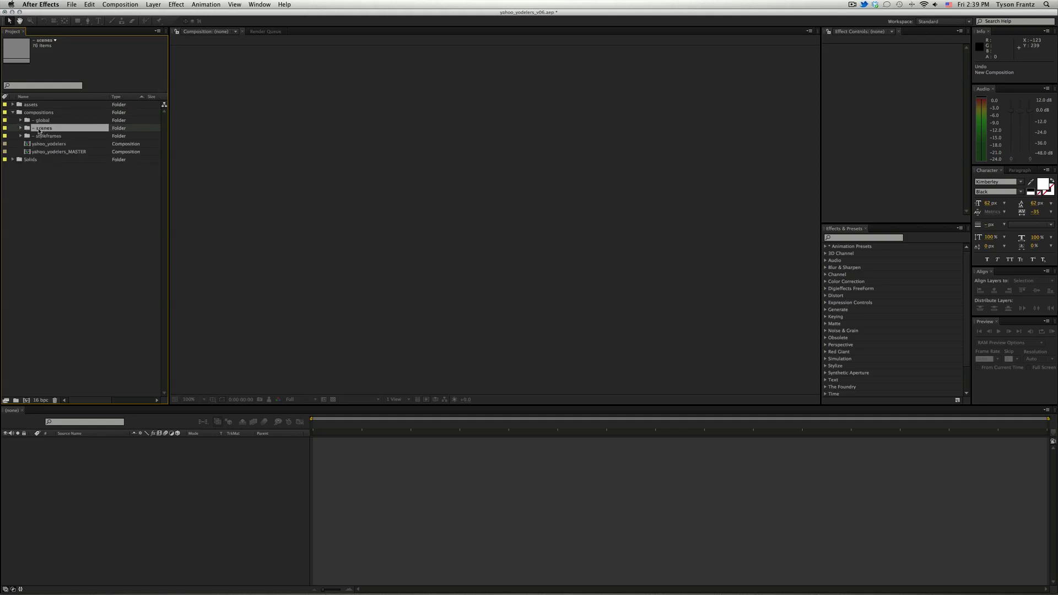
pyautogui.click(21, 129)
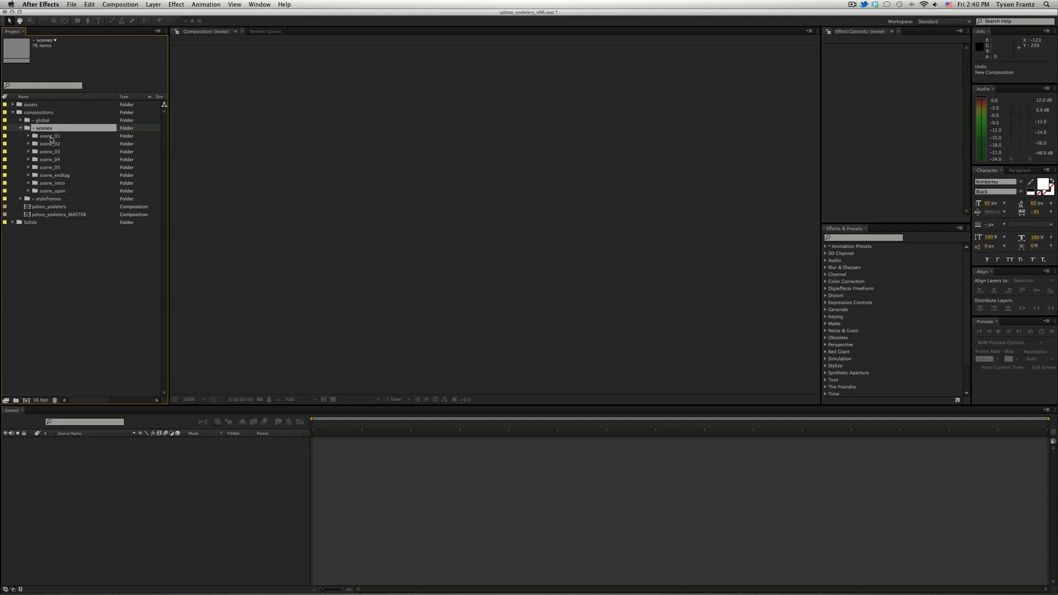
pyautogui.click(21, 128)
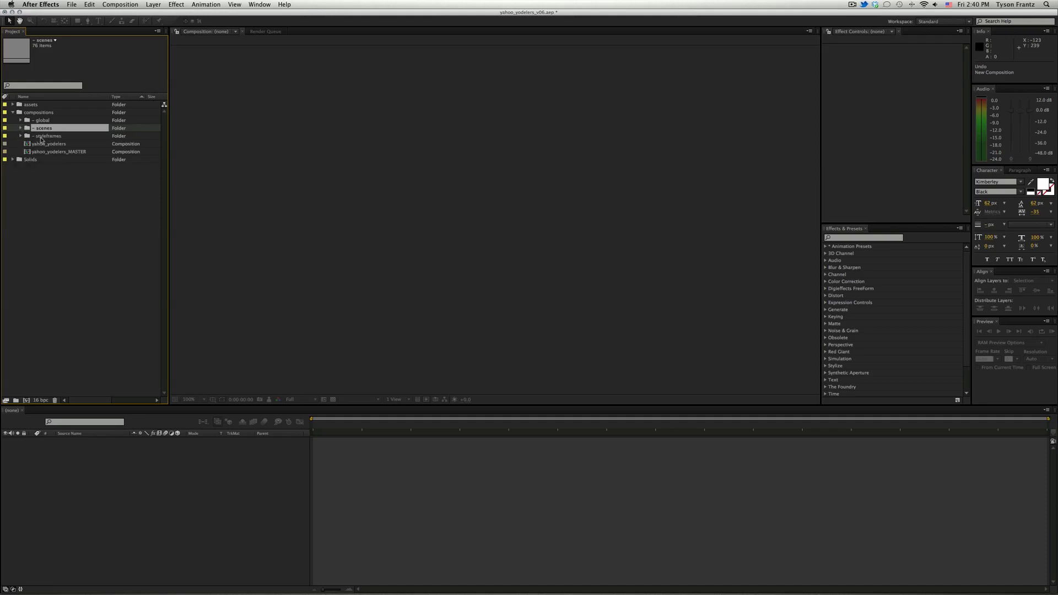
# - Examine the contents of the "- styleframes" subfolder inside compositions, leaving the folder collapsed
pyautogui.click(24, 136)
pyautogui.click(20, 136)
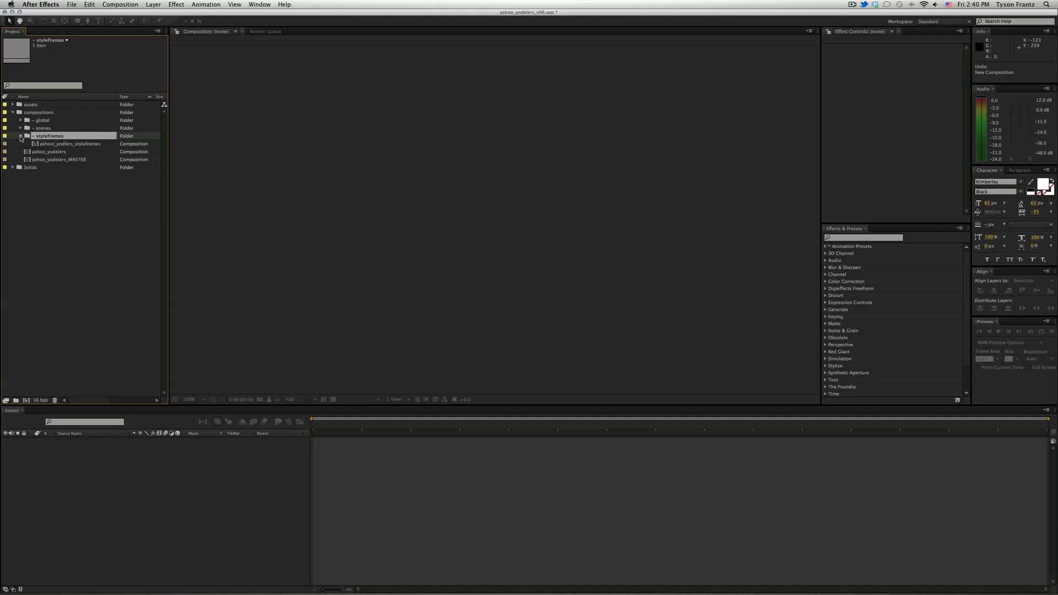
pyautogui.click(20, 136)
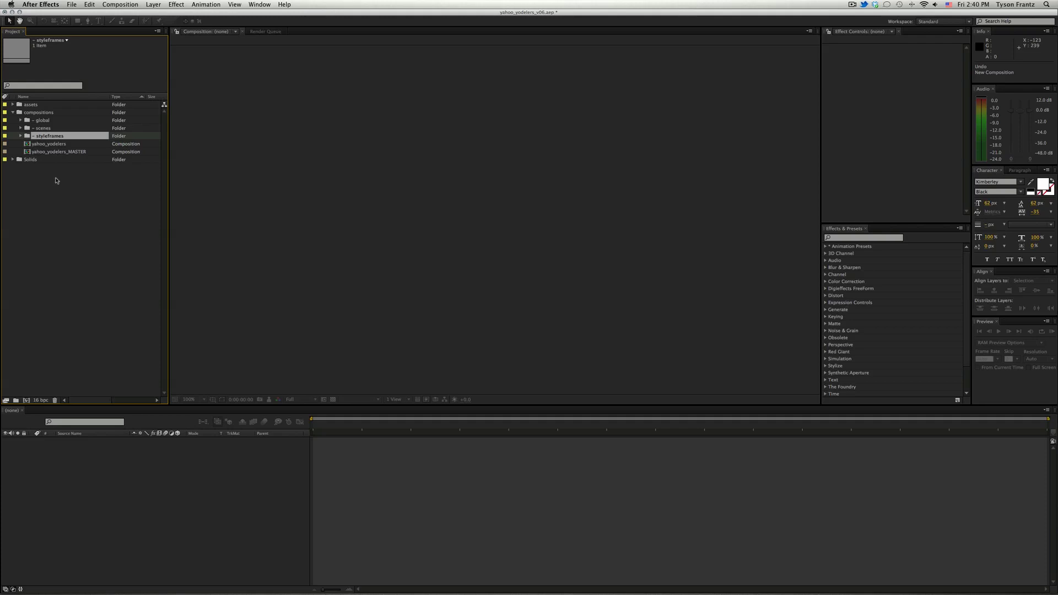
pyautogui.click(56, 182)
# - Open the yahoo_yodelers_MASTER composition and enlarge the timeline area to show more of its layers
pyautogui.click(58, 152)
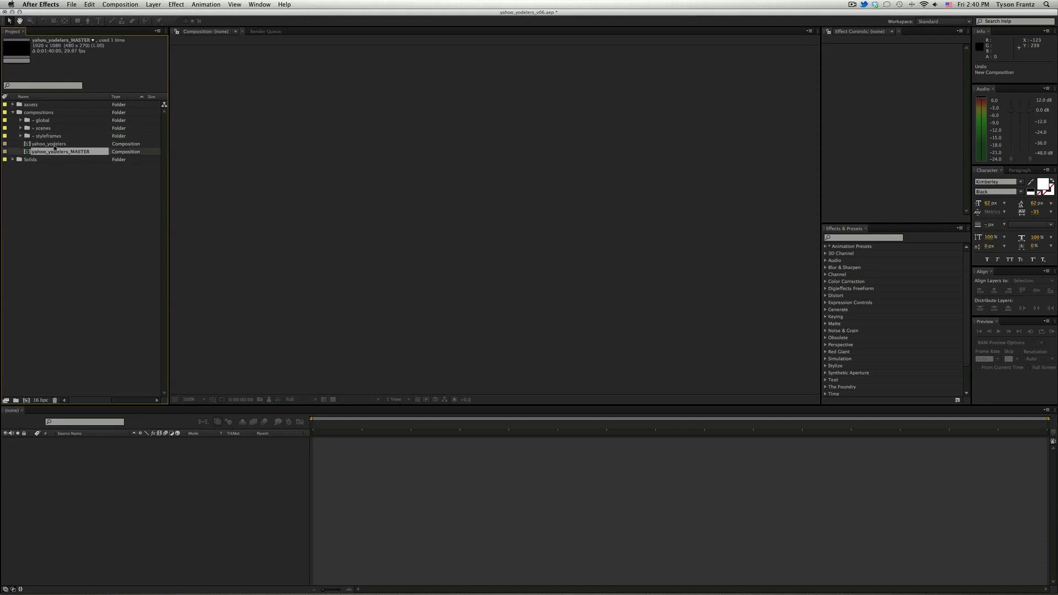
pyautogui.doubleClick(59, 152)
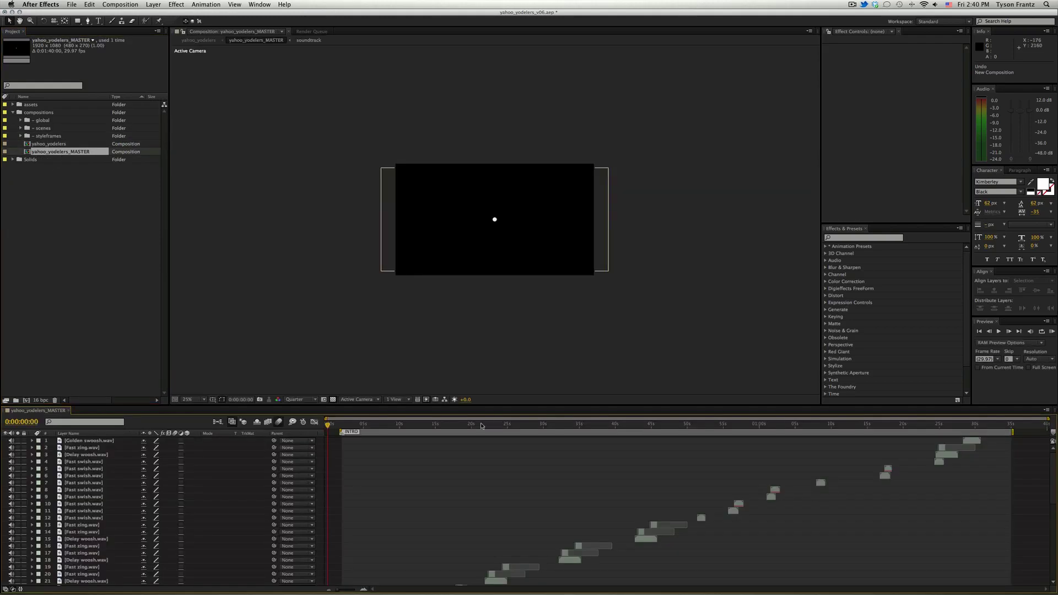
pyautogui.moveTo(478, 404); pyautogui.dragTo(482, 243)
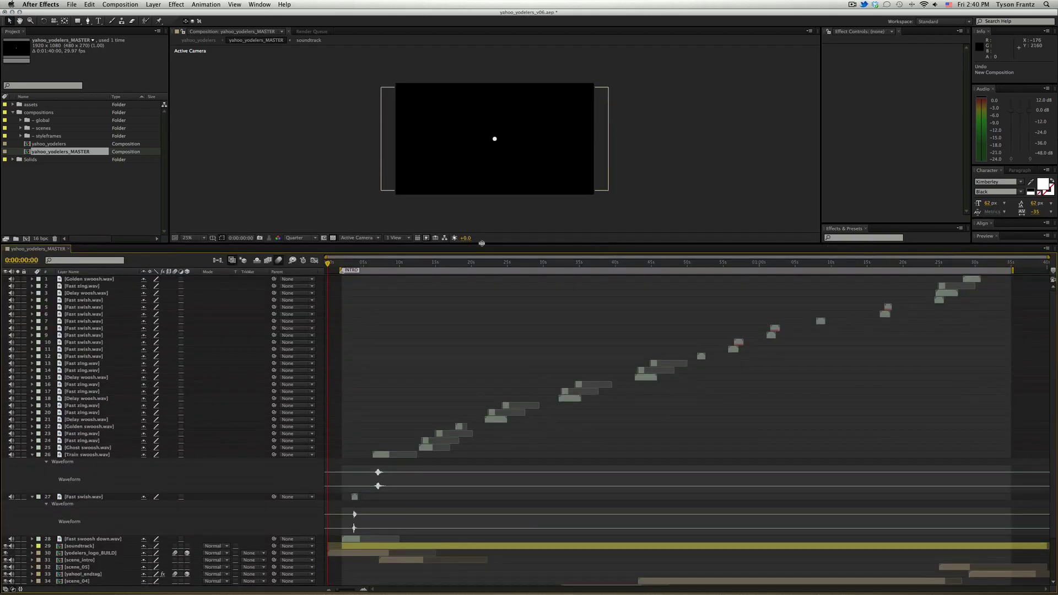
# - Collapse the expanded audio waveforms on all layers of yahoo_yodelers_MASTER and clear the layer selection
pyautogui.press('super+a')
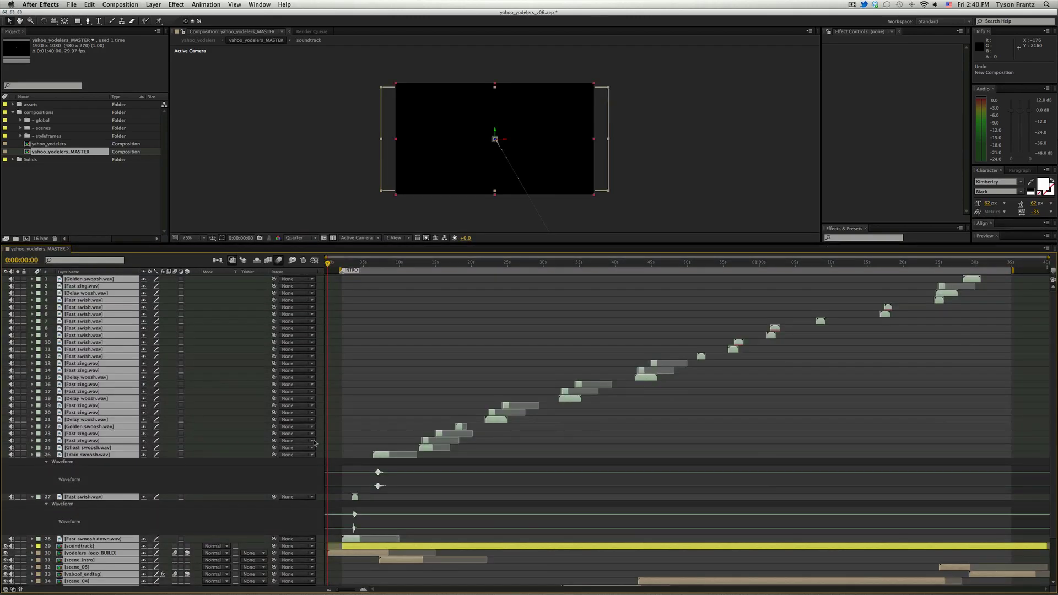
pyautogui.click(32, 454)
pyautogui.press('F2')
pyautogui.moveTo(346, 268)
pyautogui.mouseDown()
pyautogui.moveTo(376, 267)
pyautogui.moveTo(295, 263)
pyautogui.mouseUp()
# - Review the scene layers from scene_01 through scene_intro in the master timeline, and close the composition
pyautogui.click(83, 531)
pyautogui.click(83, 524)
pyautogui.click(82, 518)
pyautogui.click(83, 510)
pyautogui.click(82, 496)
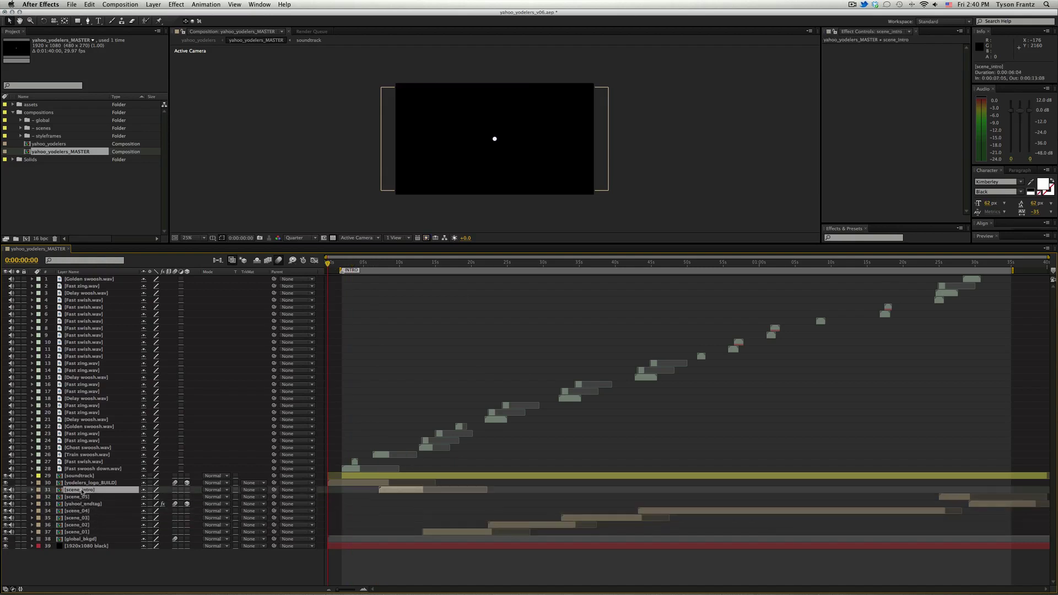
pyautogui.click(81, 490)
pyautogui.click(69, 249)
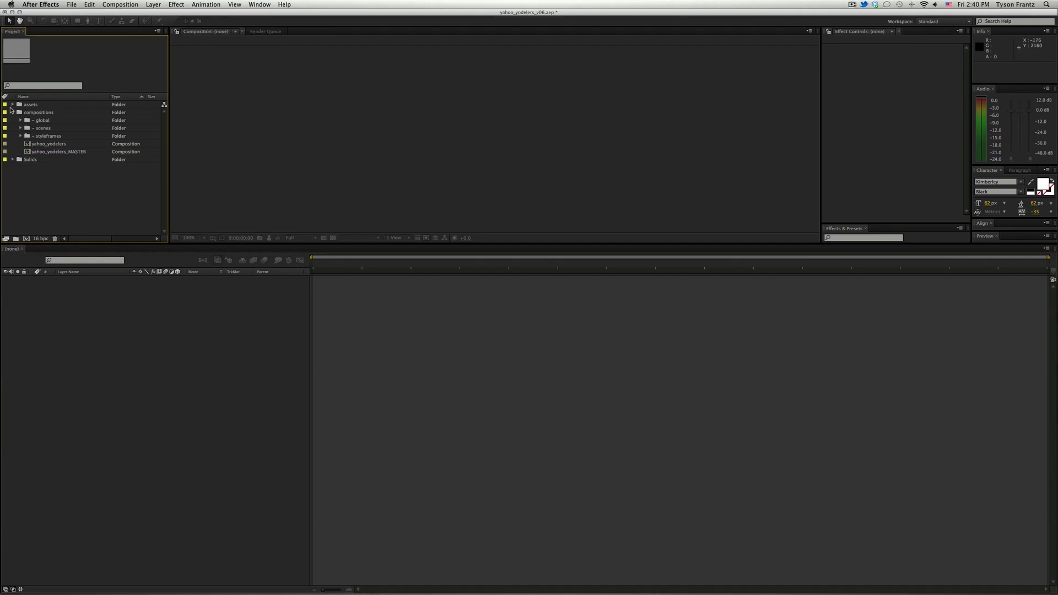
# - Collapse the compositions folder to its top level and reduce the timeline height to give the project list more room
pyautogui.click(37, 112)
pyautogui.click(62, 174)
pyautogui.click(12, 112)
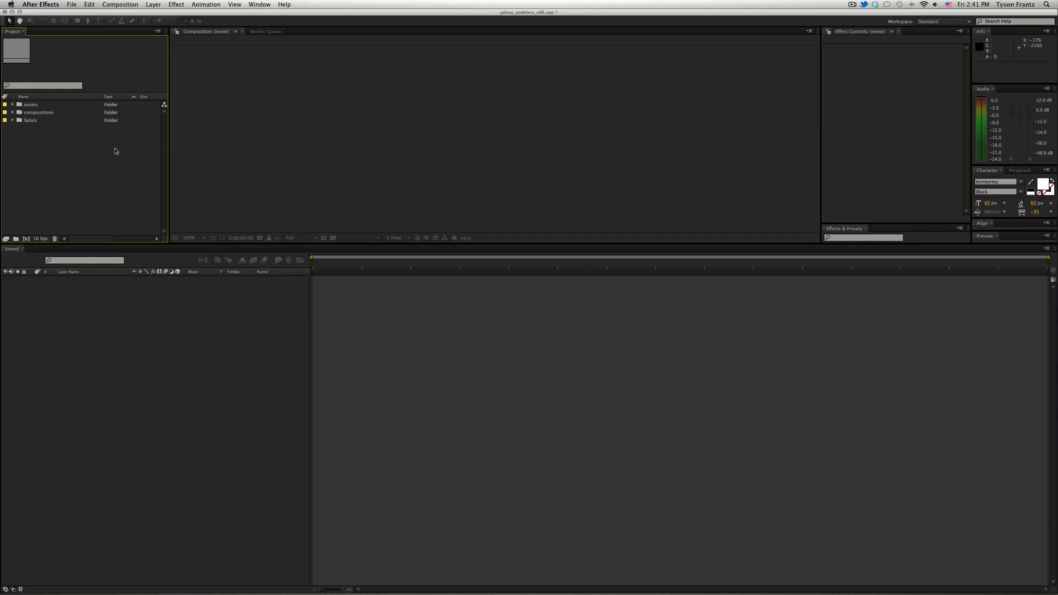
pyautogui.moveTo(122, 243); pyautogui.dragTo(122, 323)
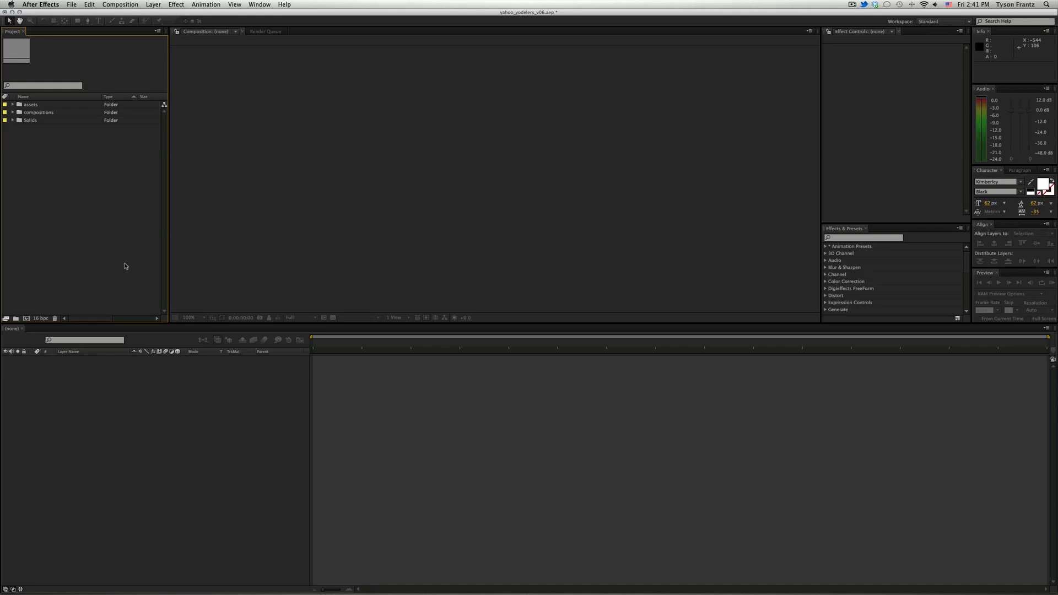
# - Switch to Finder and reposition the window showing the 0182_Yahoo! project folder
pyautogui.press('super+Tab')
pyautogui.moveTo(493, 192); pyautogui.dragTo(493, 199)
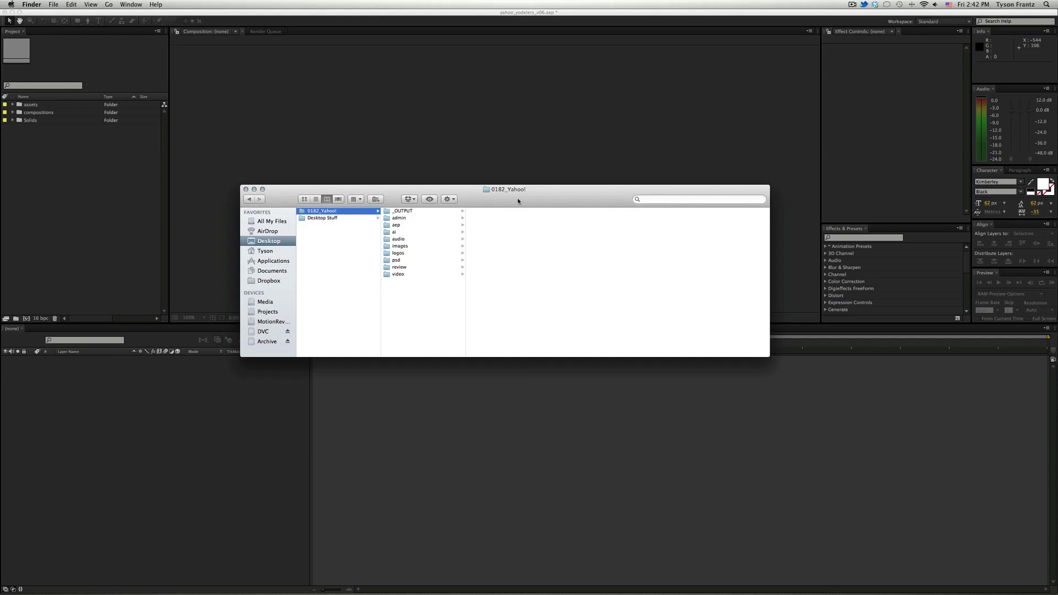
pyautogui.moveTo(517, 200); pyautogui.dragTo(514, 203)
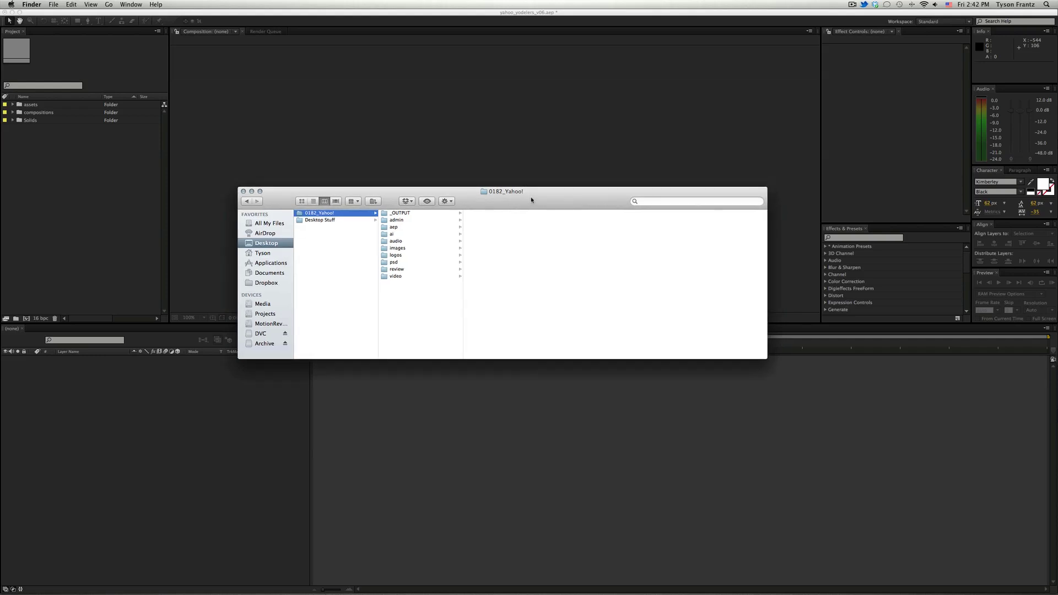